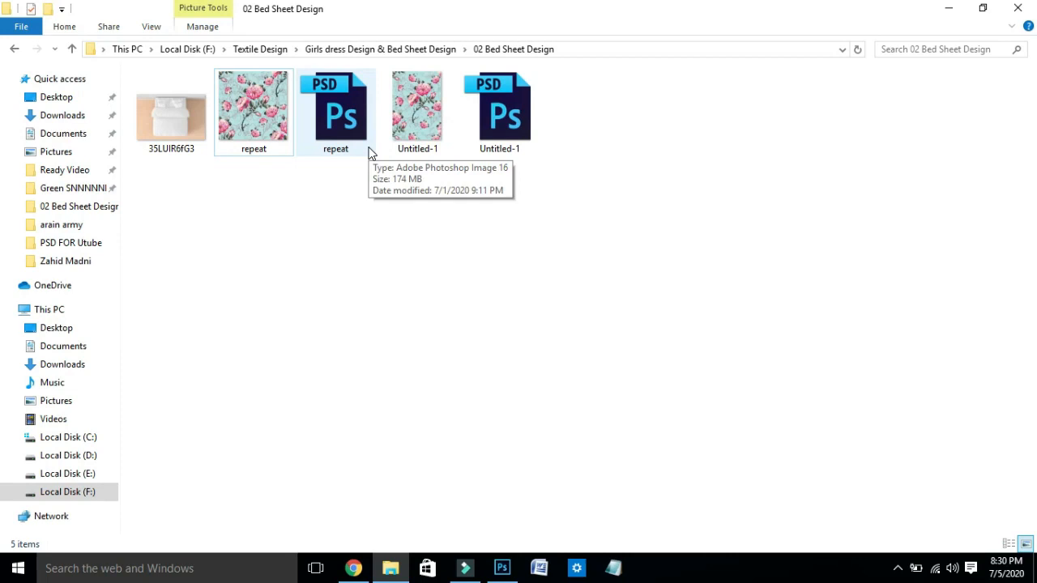
# View the repeat floral image from the 02 Bed Sheet Design folder at full size and close the viewer
pyautogui.click(257, 131)
pyautogui.doubleClick(256, 132)
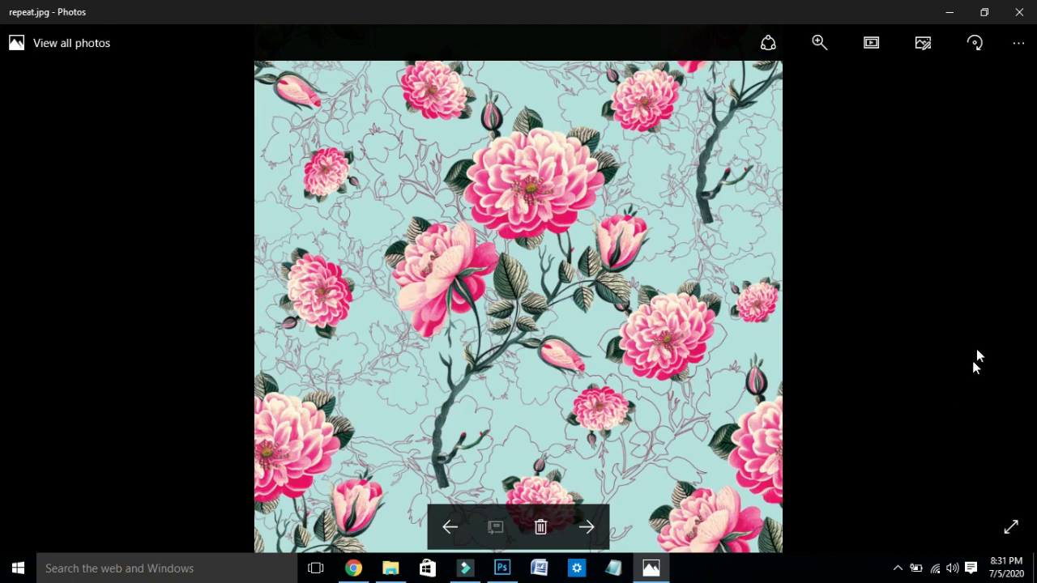
pyautogui.click(1017, 10)
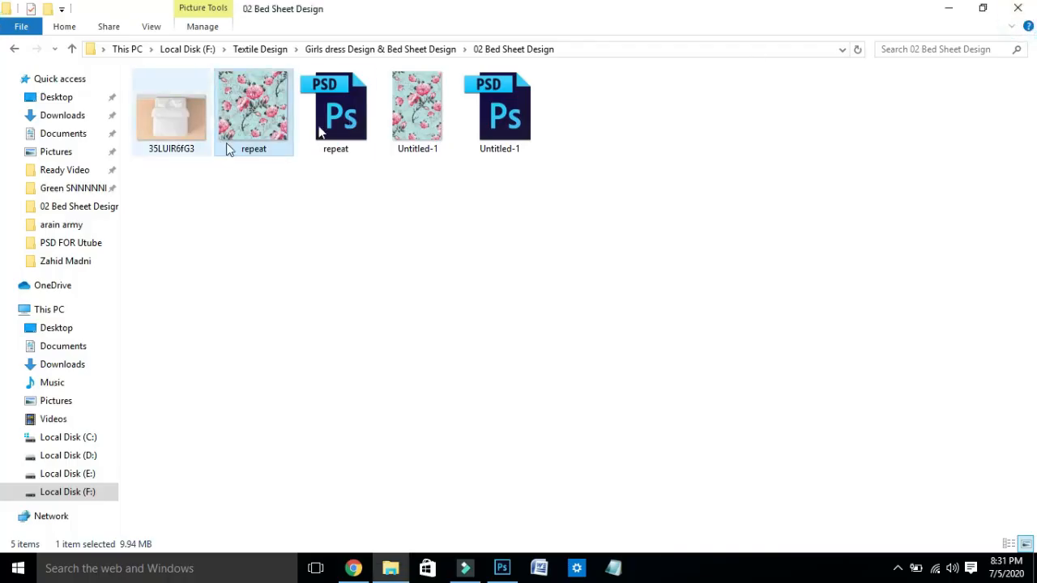
# Open the Untitled-1 PSD file in Photoshop, and open the repeat JPG image as a separate document beside it
pyautogui.click(498, 132)
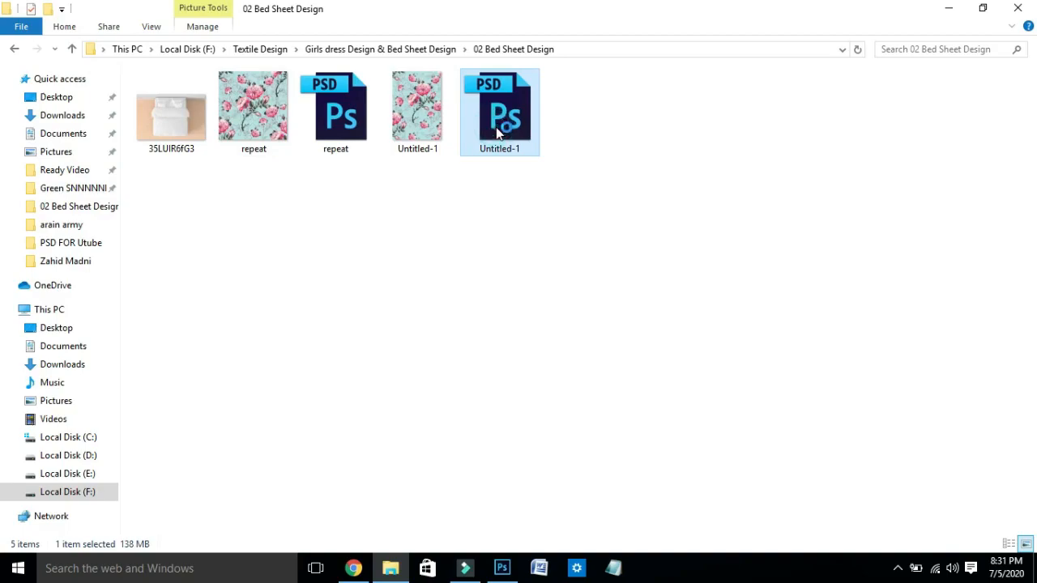
pyautogui.doubleClick(497, 132)
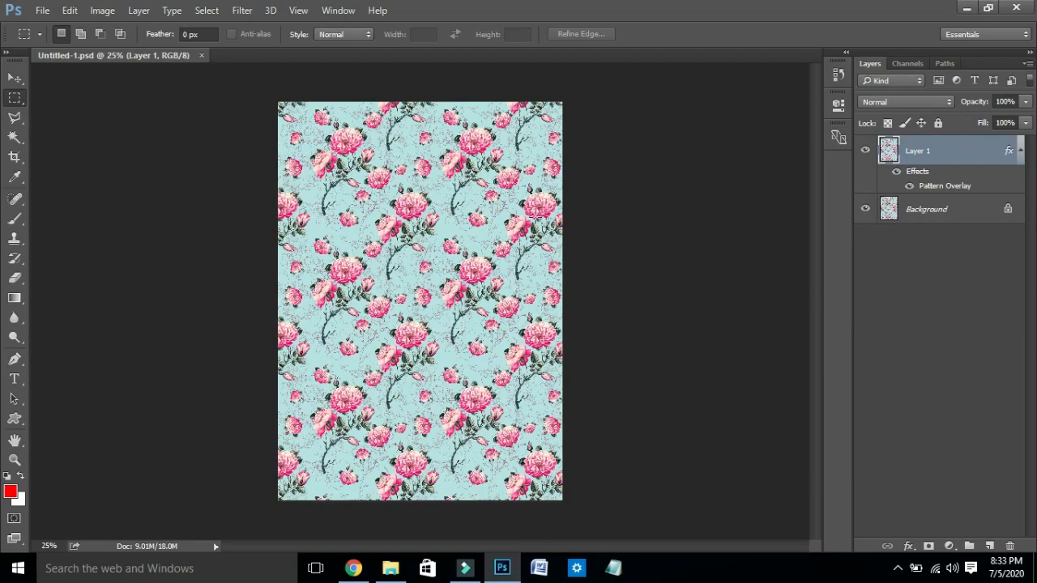
pyautogui.click(967, 8)
pyautogui.moveTo(271, 113); pyautogui.dragTo(387, 315)
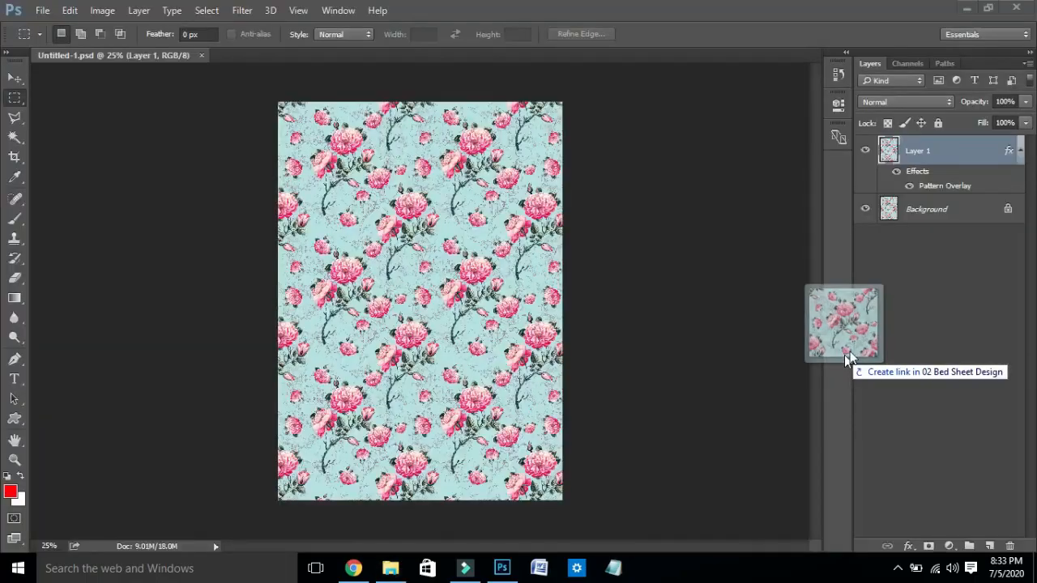
pyautogui.moveTo(844, 355); pyautogui.dragTo(943, 270)
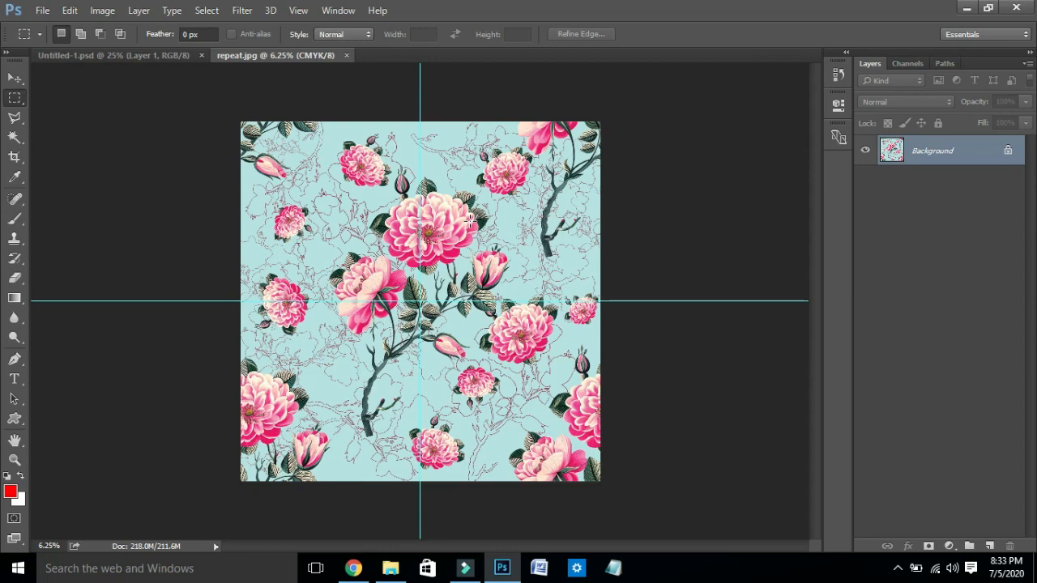
# Select the whole canvas of repeat.jpg and define the floral artwork as a pattern
pyautogui.press('v')
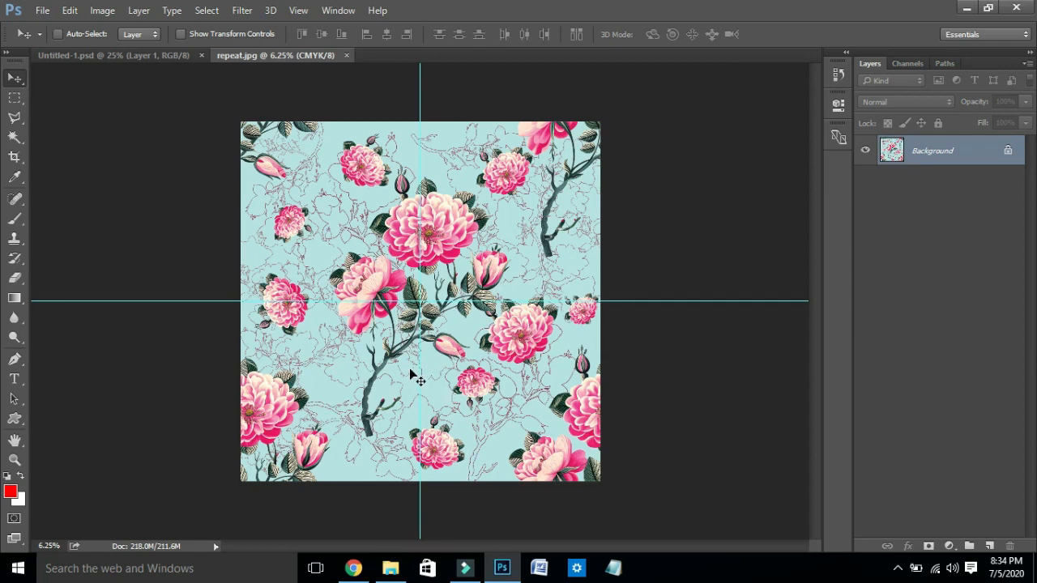
pyautogui.hotkey('ctrl', 'a')
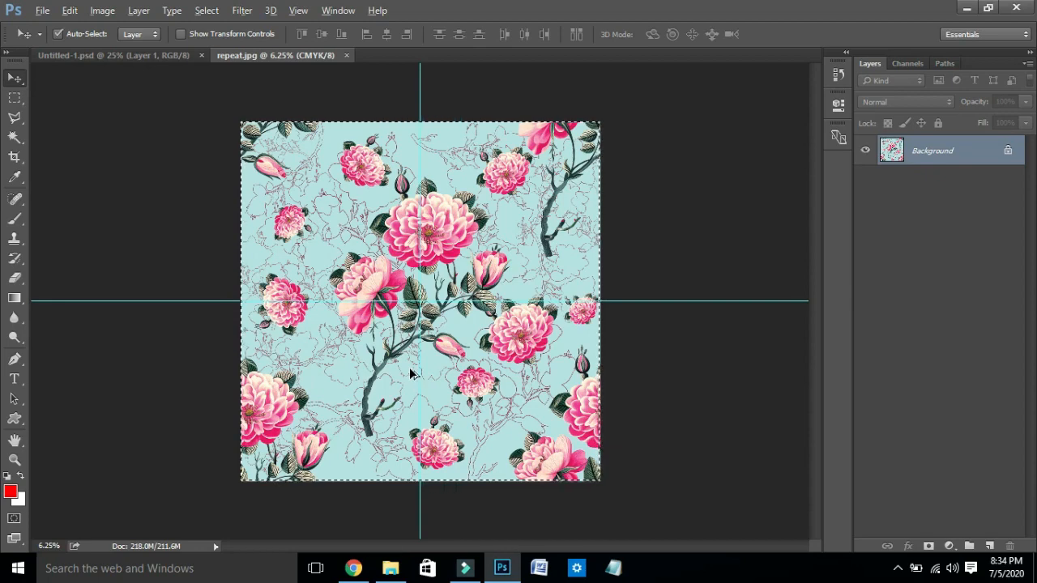
pyautogui.hotkey('alt', 'e')
pyautogui.press('d')
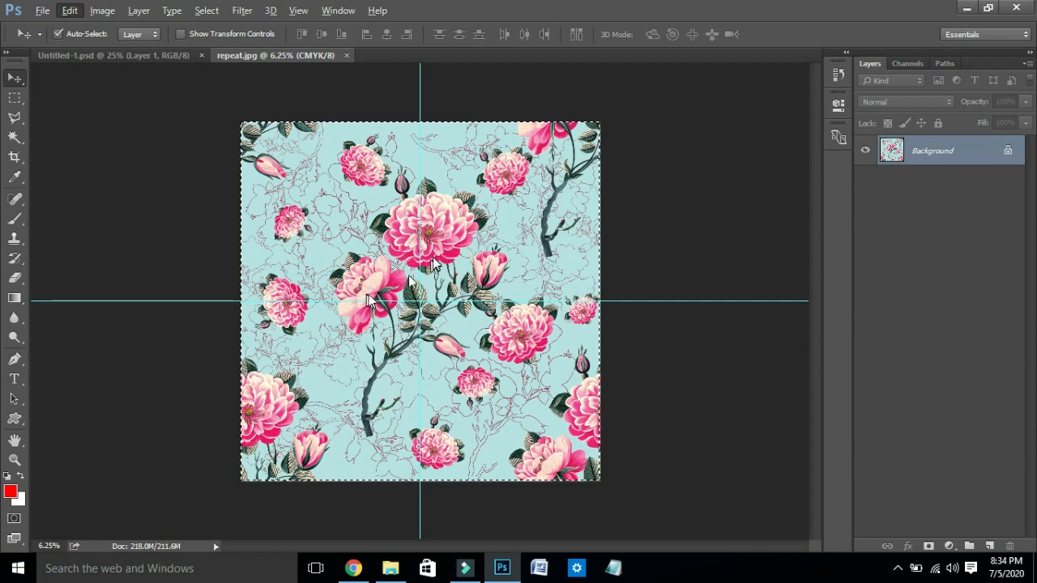
pyautogui.press('Return')
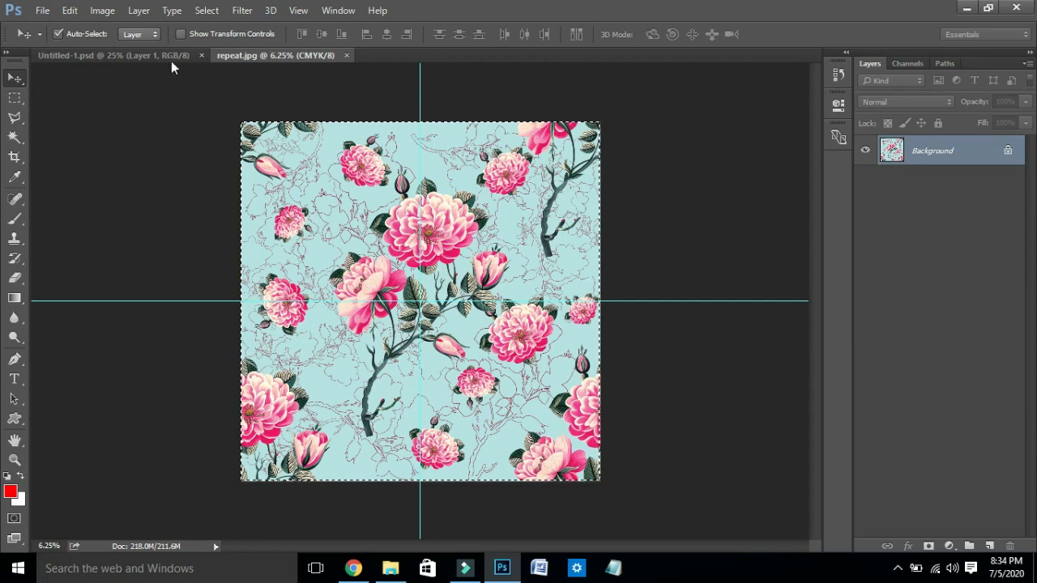
# In Untitled-1.psd, set the scale of Layer 1's Pattern Overlay to 7%
pyautogui.click(170, 58)
pyautogui.click(175, 53)
pyautogui.click(175, 56)
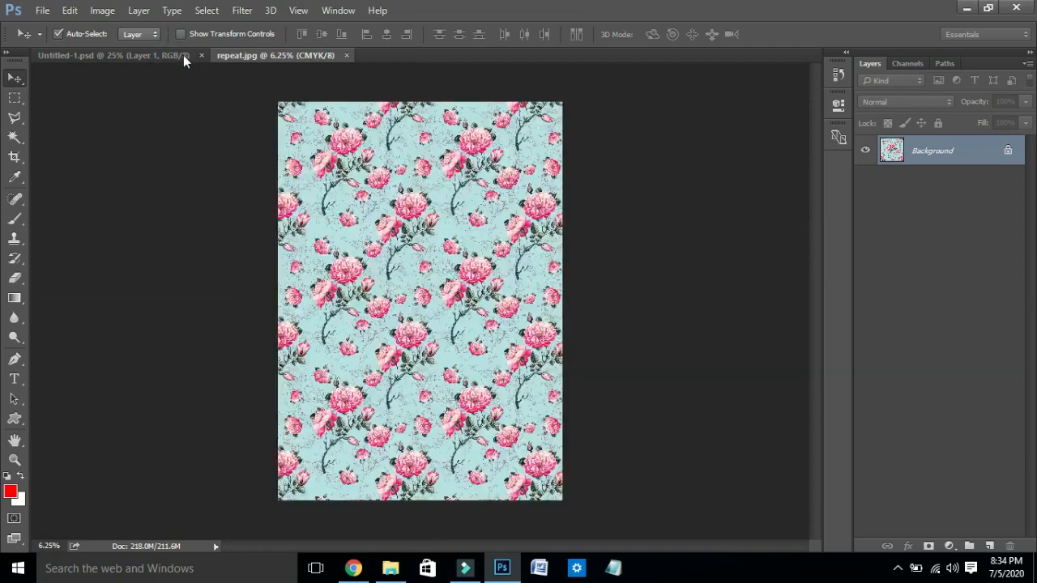
pyautogui.doubleClick(958, 189)
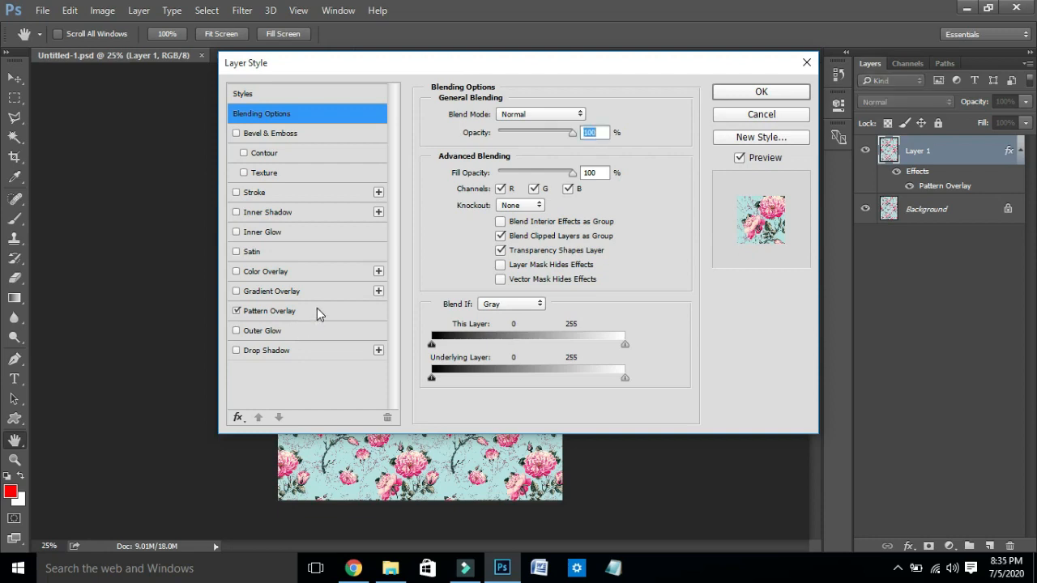
pyautogui.click(317, 311)
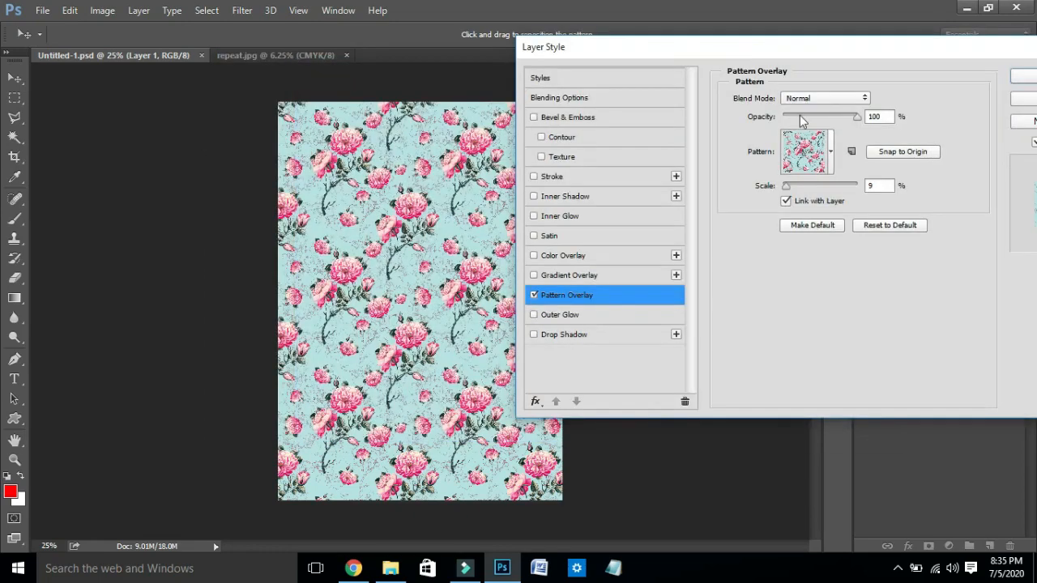
pyautogui.moveTo(786, 186); pyautogui.dragTo(785, 190)
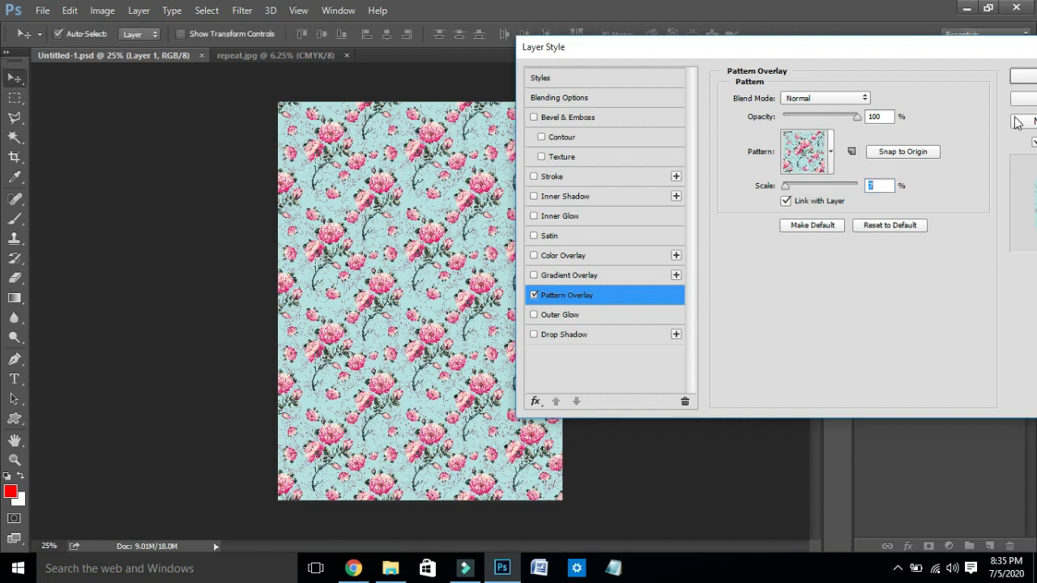
pyautogui.click(1022, 77)
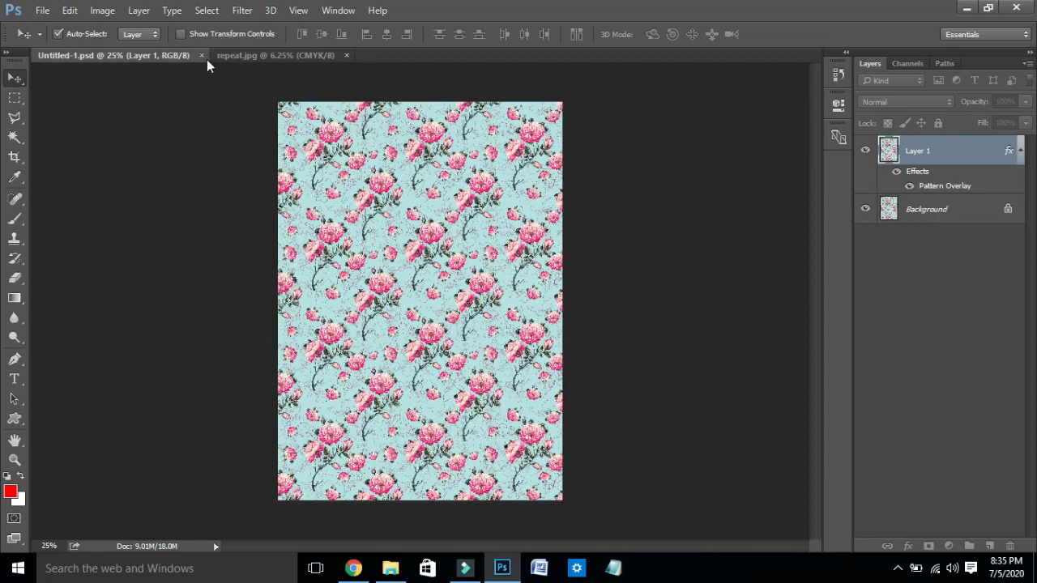
# Switch to File Explorer and open the bed photo 35LUIR6fG3 from the 02 Bed Sheet Design folder as a new Photoshop document
pyautogui.click(391, 569)
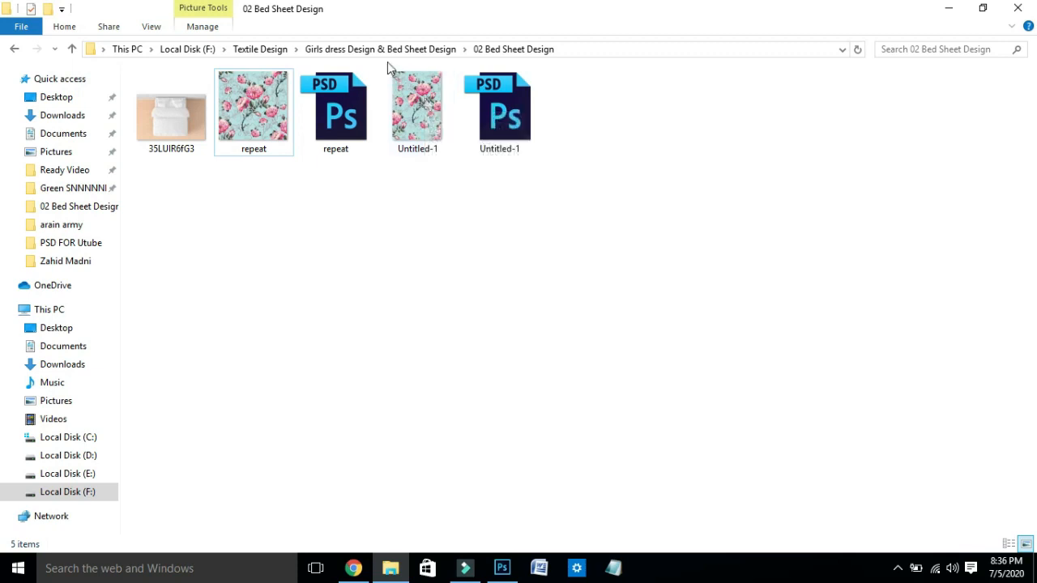
pyautogui.click(423, 49)
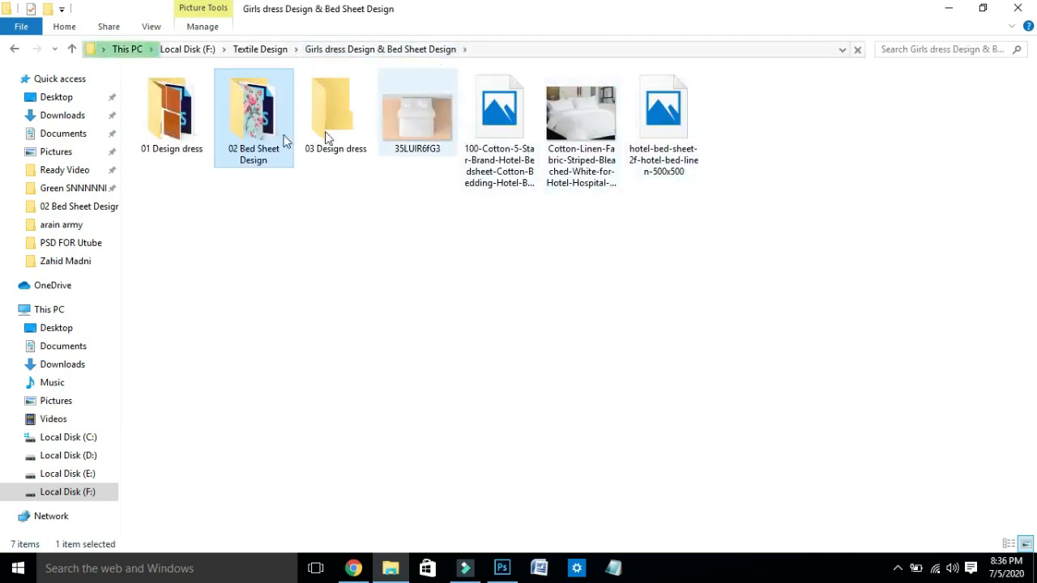
pyautogui.click(311, 281)
pyautogui.press('alt')
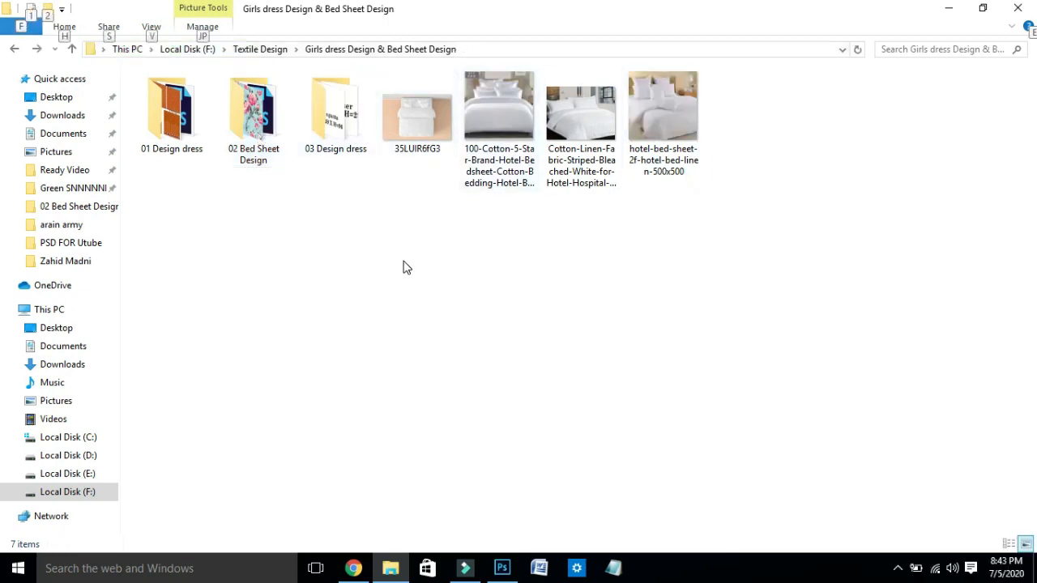
pyautogui.press('alt')
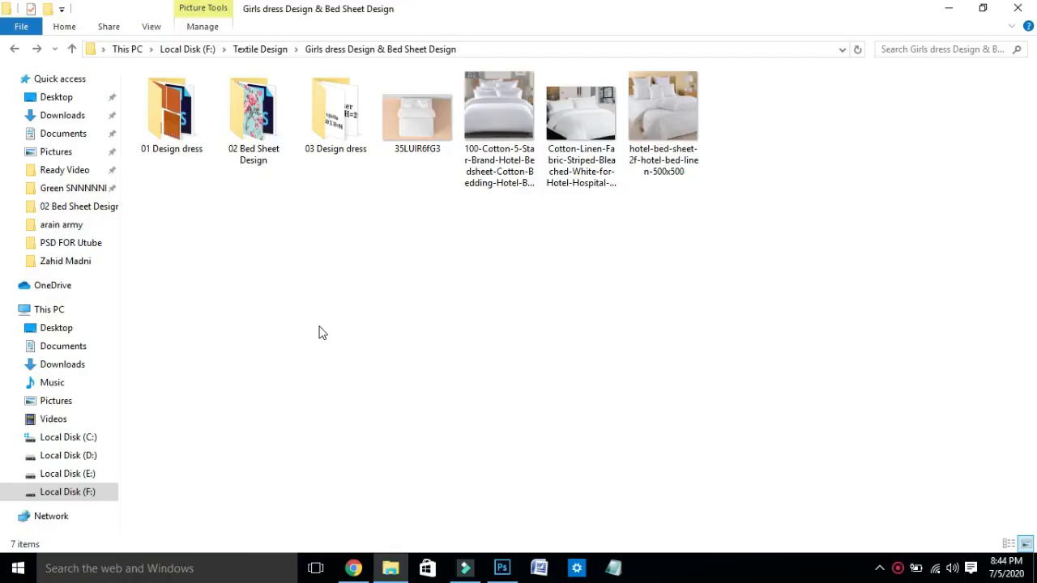
pyautogui.click(270, 150)
pyautogui.doubleClick(270, 149)
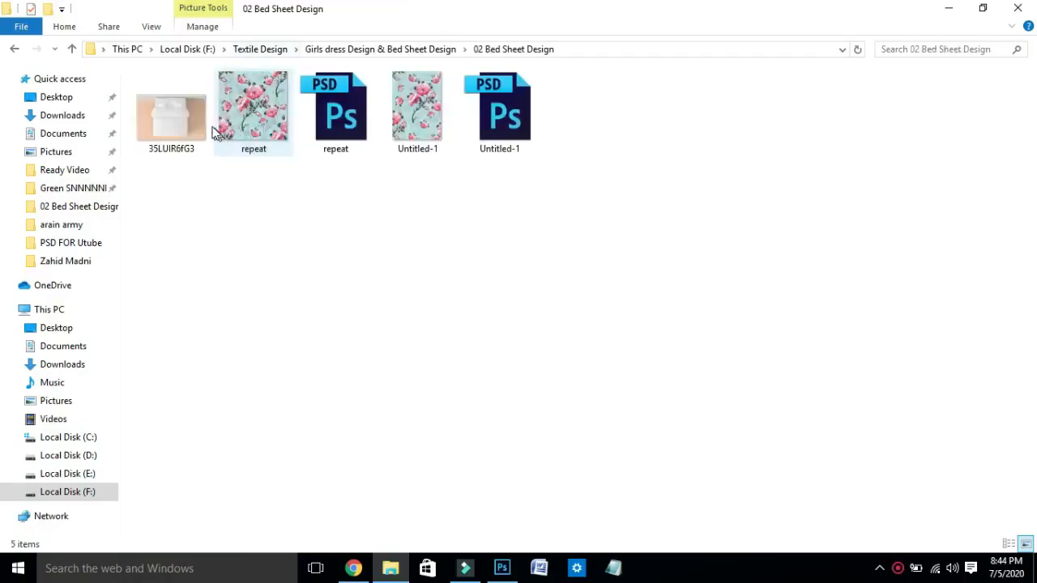
pyautogui.click(171, 126)
pyautogui.moveTo(184, 122); pyautogui.dragTo(982, 253)
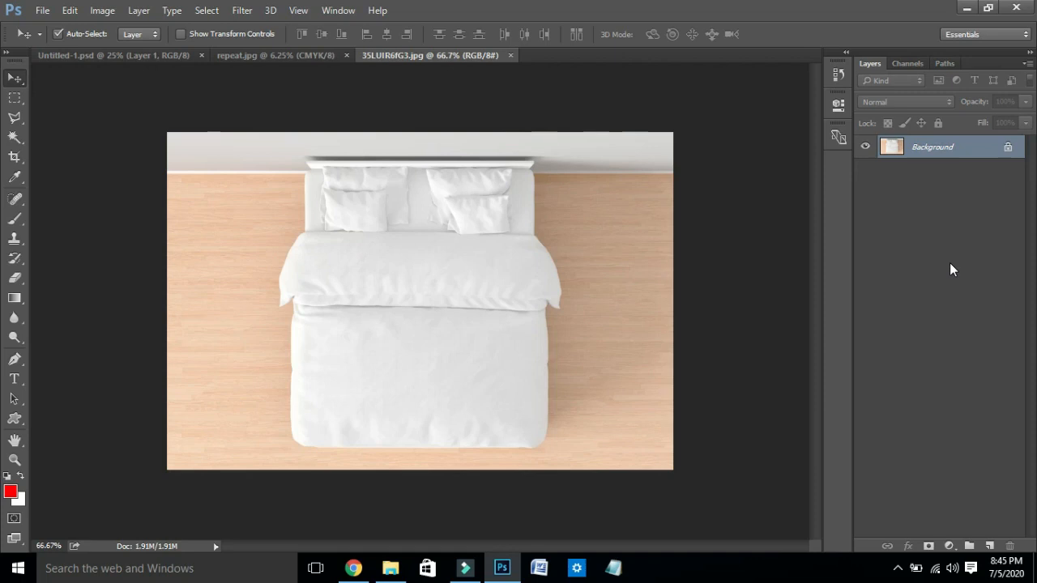
# Start a Pen path at the left corner of the folded duvet in full-screen view, placing anchors at the inner notch and the outer tip
pyautogui.press('p')
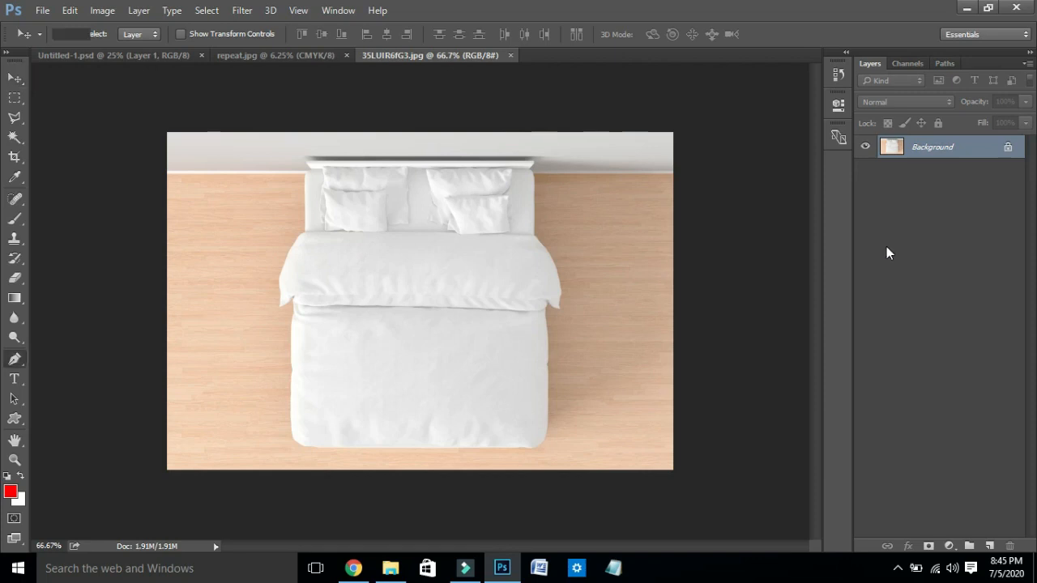
pyautogui.hotkey('ctrl', 'space')
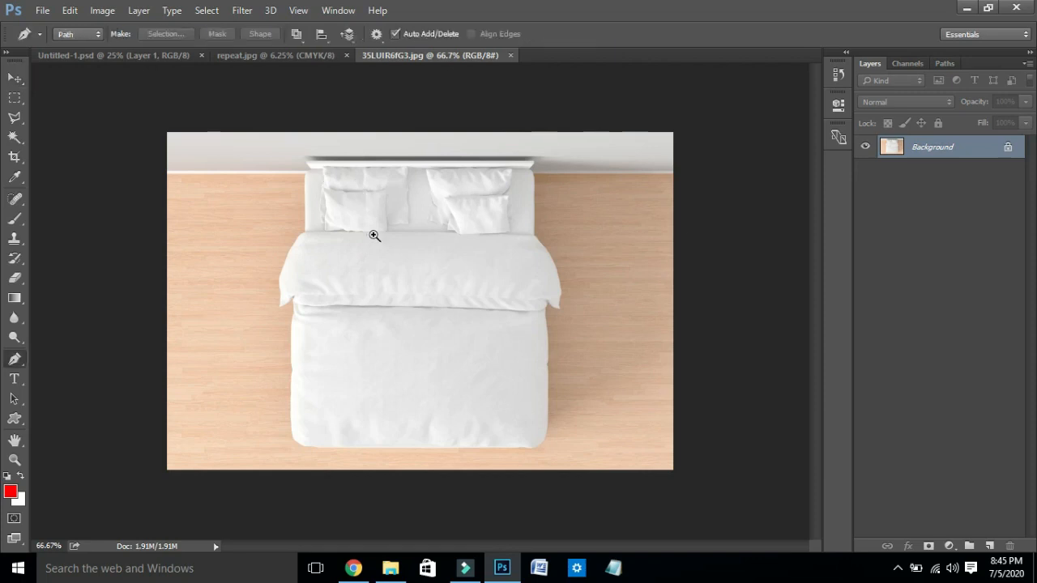
pyautogui.moveTo(379, 325); pyautogui.dragTo(423, 303)
pyautogui.press('f')
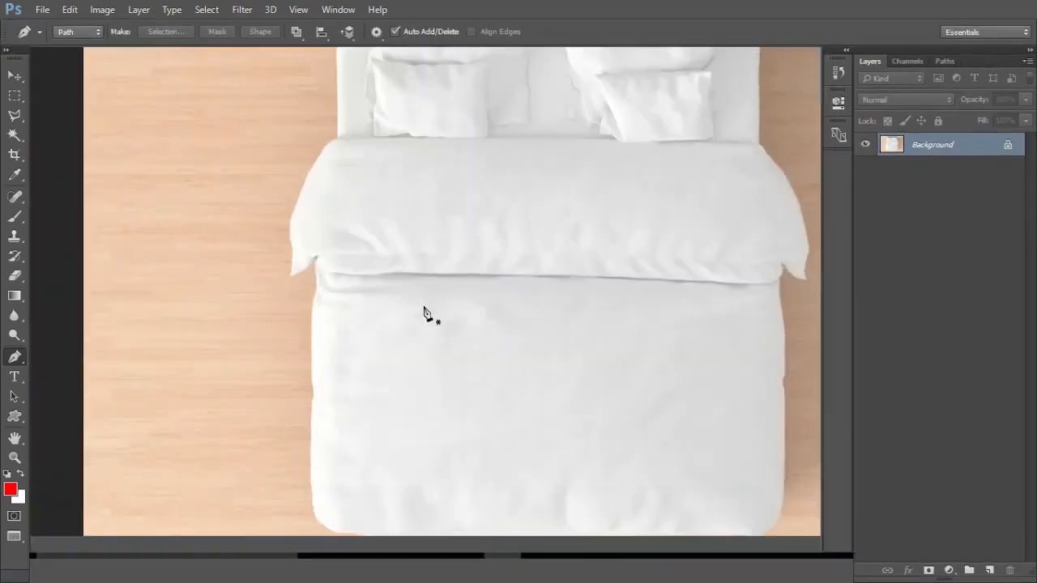
pyautogui.press('f')
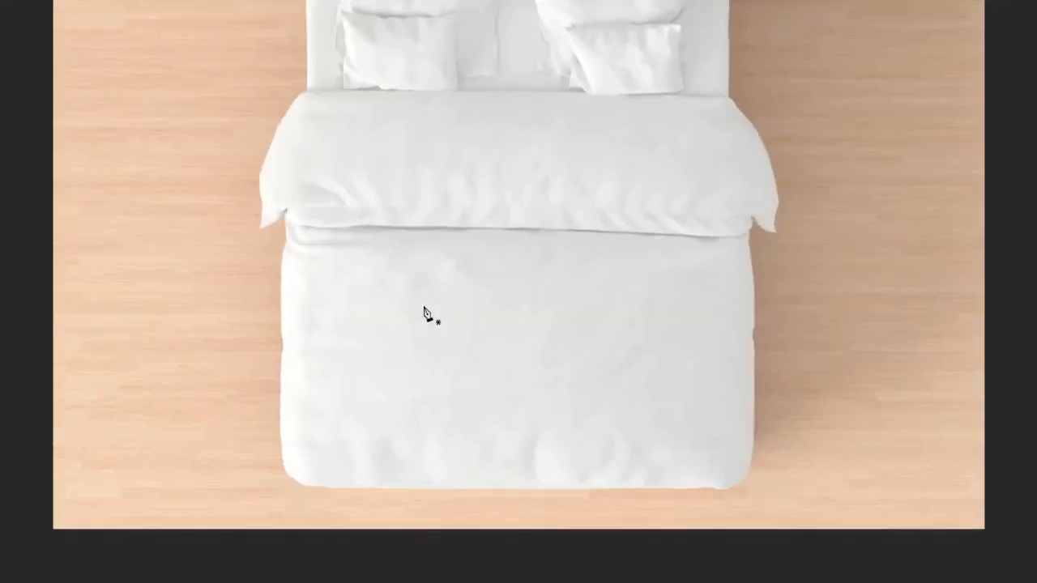
pyautogui.moveTo(416, 304)
pyautogui.mouseDown()
pyautogui.moveTo(440, 303)
pyautogui.moveTo(427, 305)
pyautogui.mouseUp()
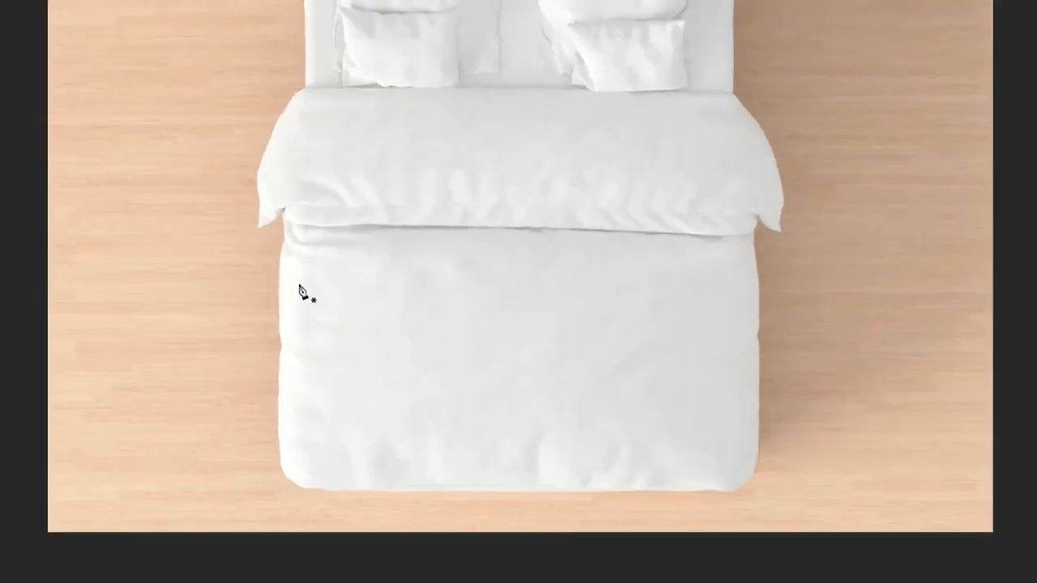
pyautogui.moveTo(275, 185); pyautogui.dragTo(337, 188)
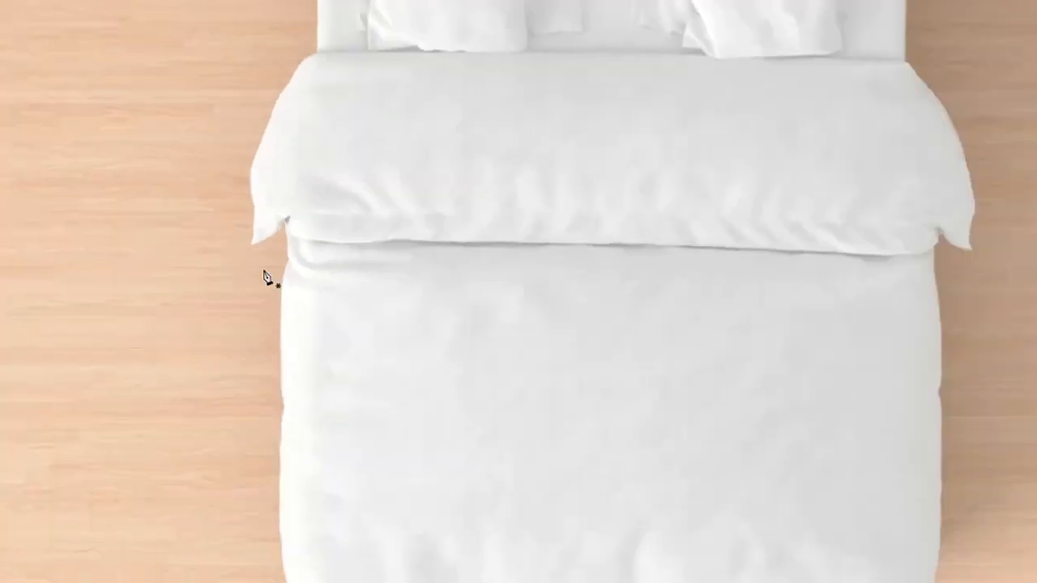
pyautogui.click(284, 225)
pyautogui.moveTo(249, 245); pyautogui.dragTo(257, 250)
pyautogui.keyDown('alt'); pyautogui.click(250, 246); pyautogui.keyUp('alt')
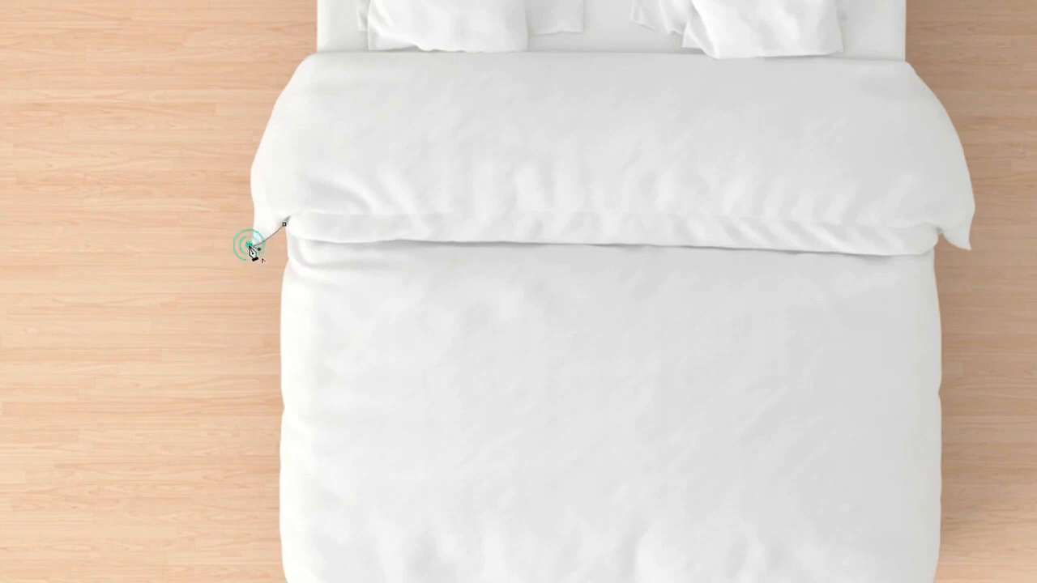
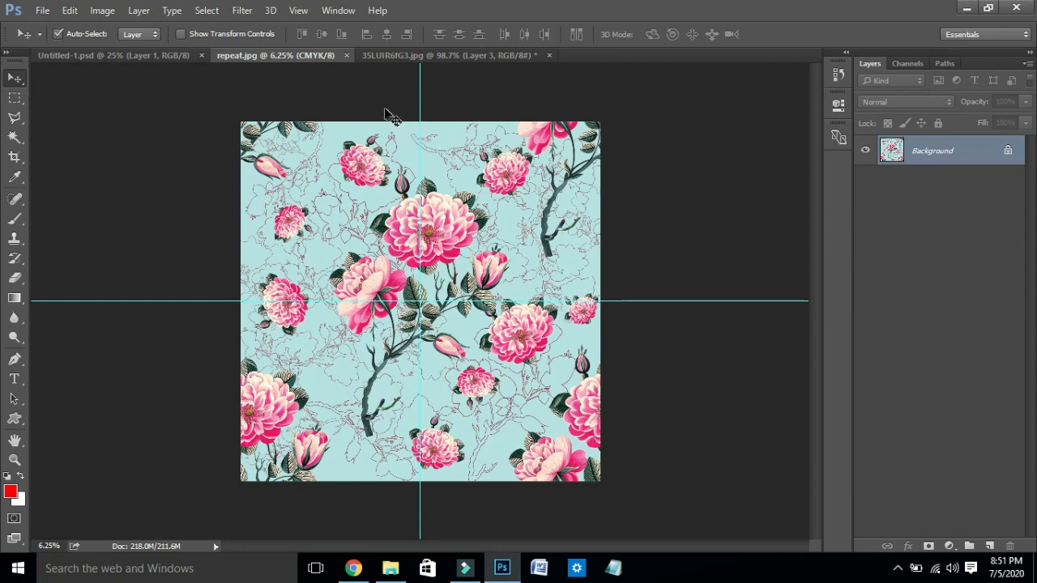
pyautogui.click(401, 55)
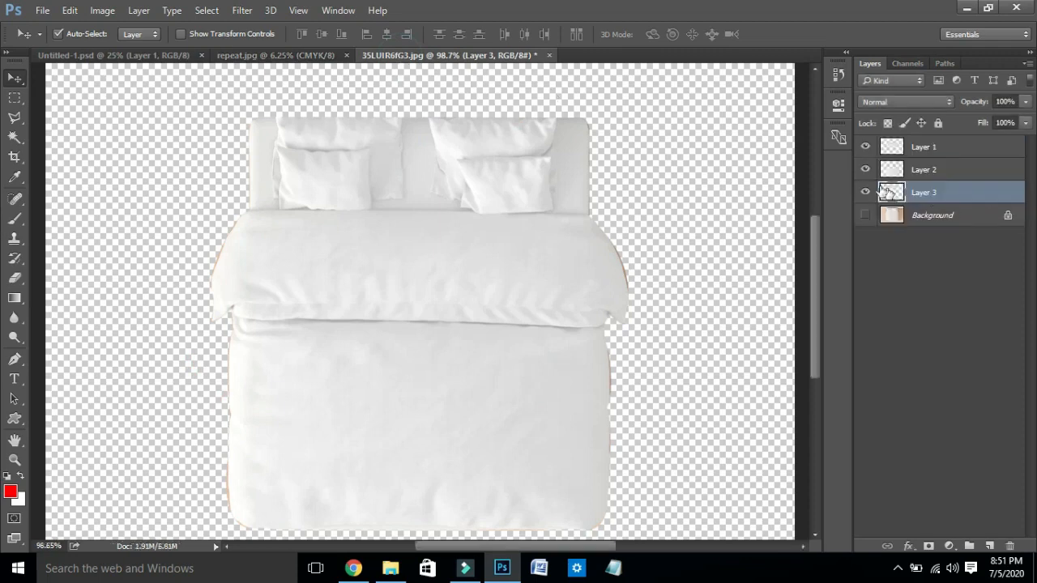
pyautogui.click(865, 169)
pyautogui.click(865, 169)
pyautogui.doubleClick(980, 172)
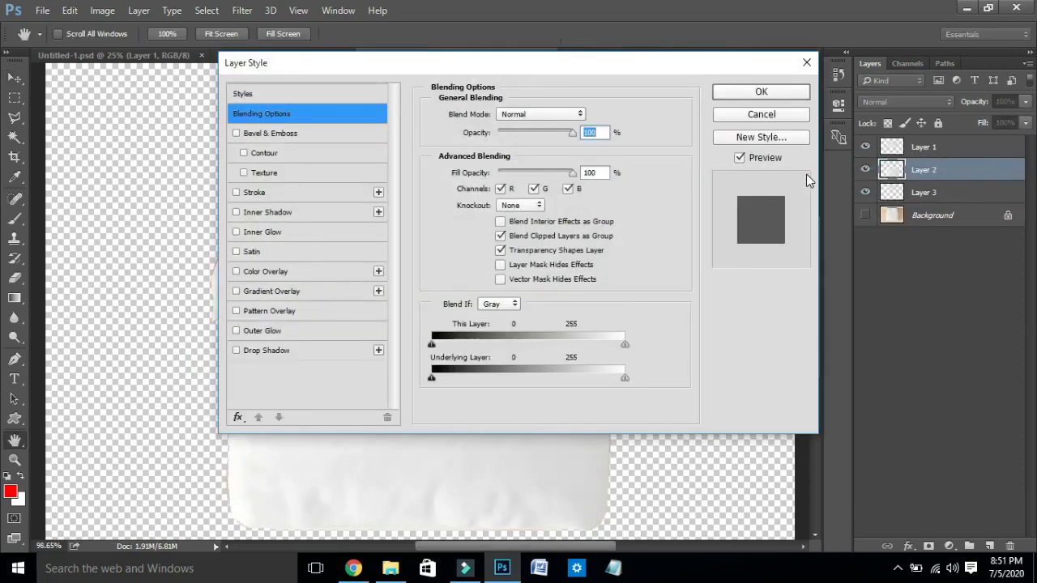
pyautogui.click(294, 312)
pyautogui.moveTo(386, 65); pyautogui.dragTo(743, 64)
pyautogui.click(888, 161)
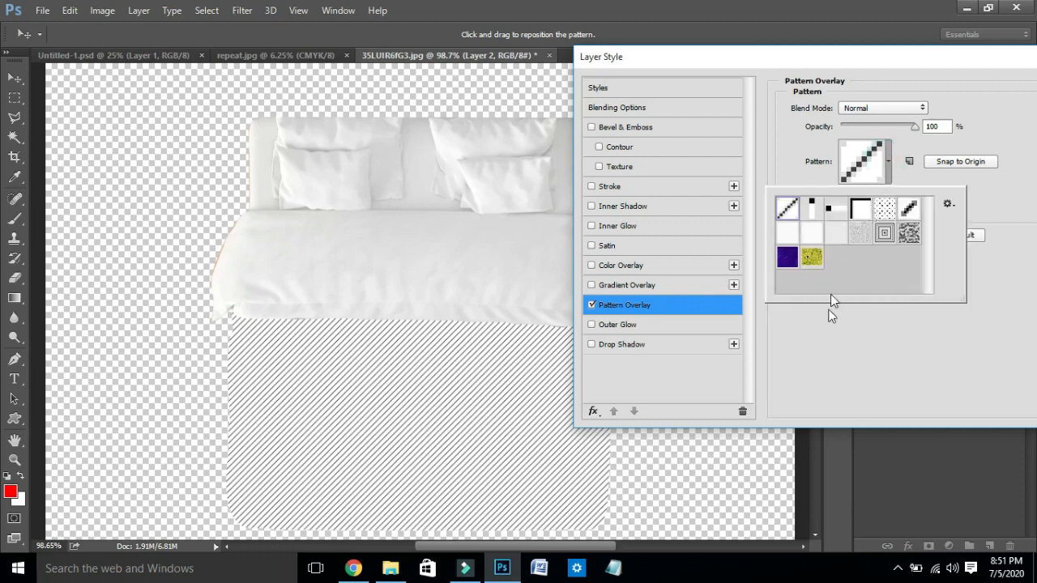
pyautogui.click(854, 322)
pyautogui.press('Escape')
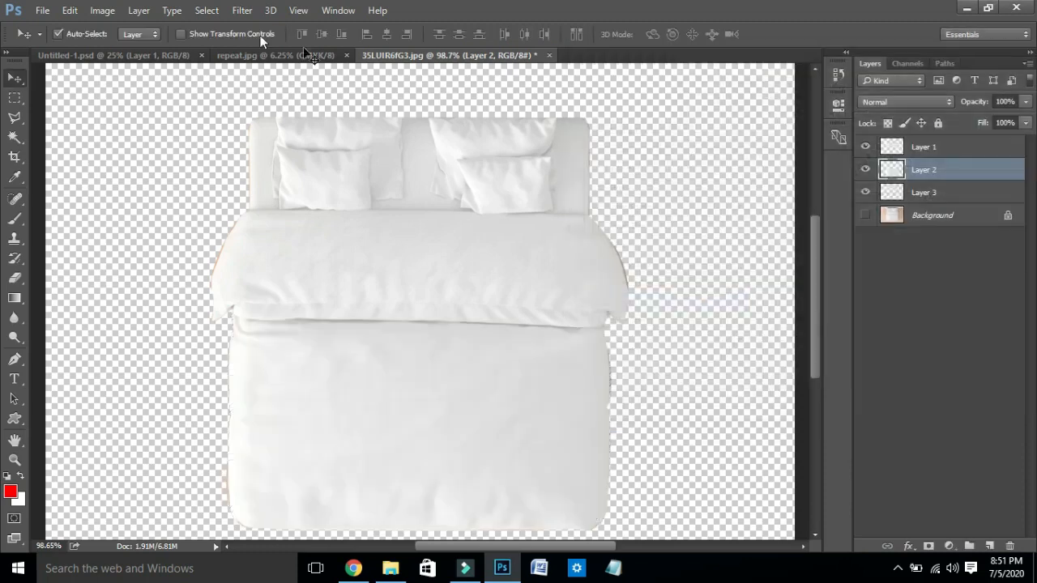
# In repeat.jpg, define the selected floral artwork as a pattern named repeat.jpg
pyautogui.click(290, 57)
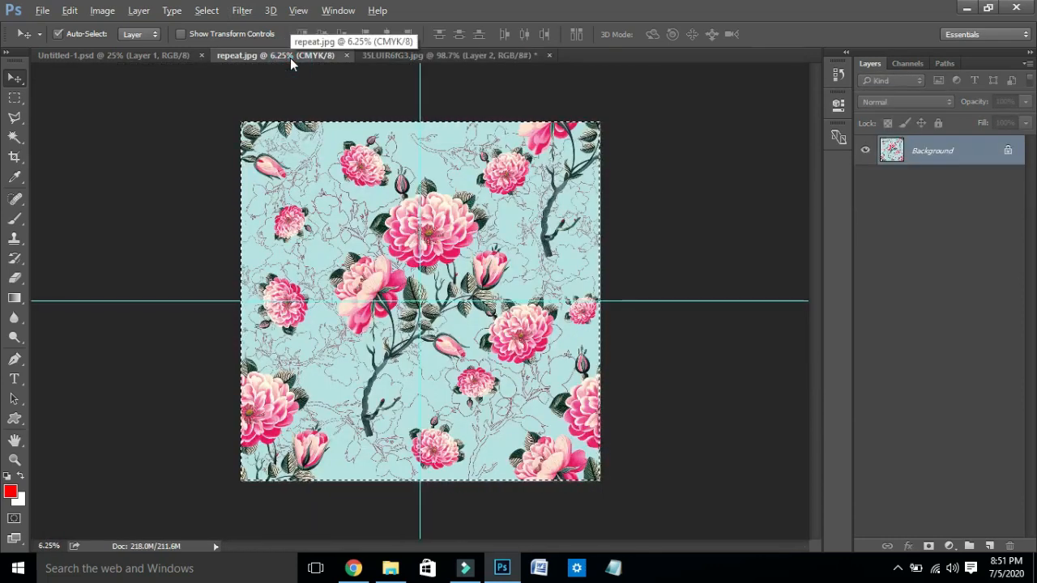
pyautogui.hotkey('alt', 'e')
pyautogui.press('d')
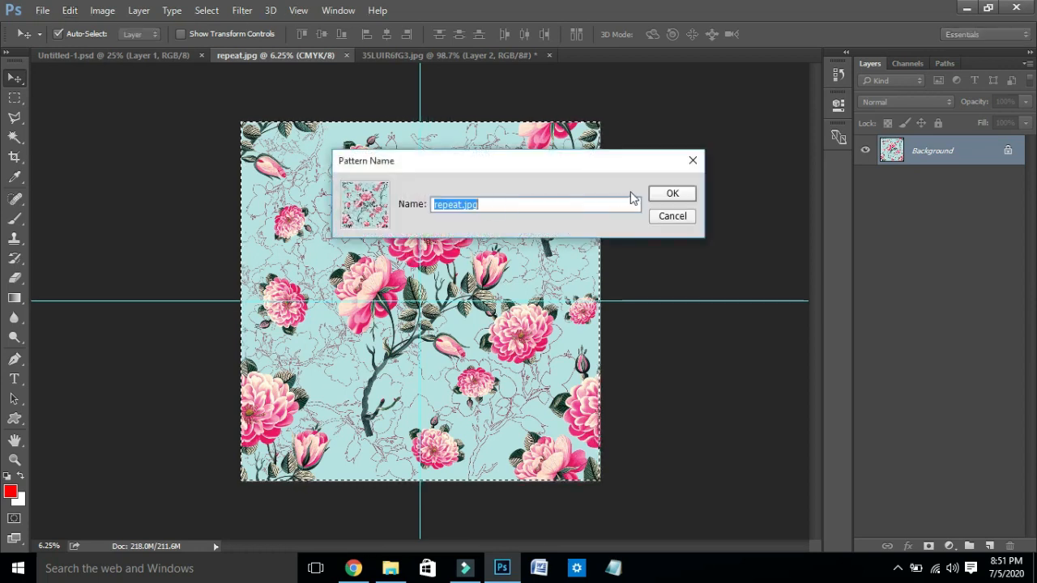
pyautogui.click(659, 194)
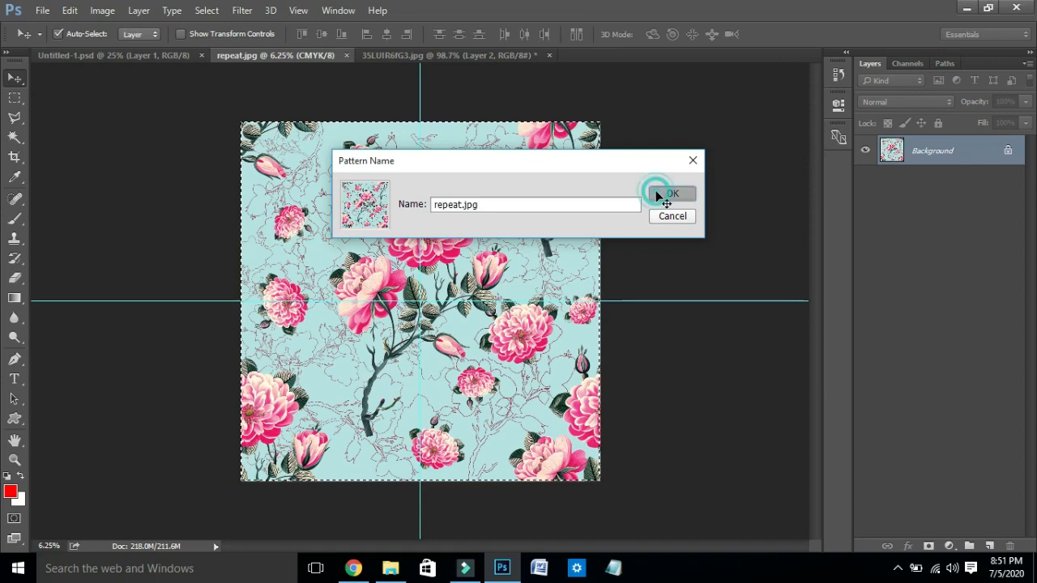
# In the bed photo document, give Layer 2 a Pattern Overlay with the floral pattern at 3% scale and collapse its effects list
pyautogui.click(399, 58)
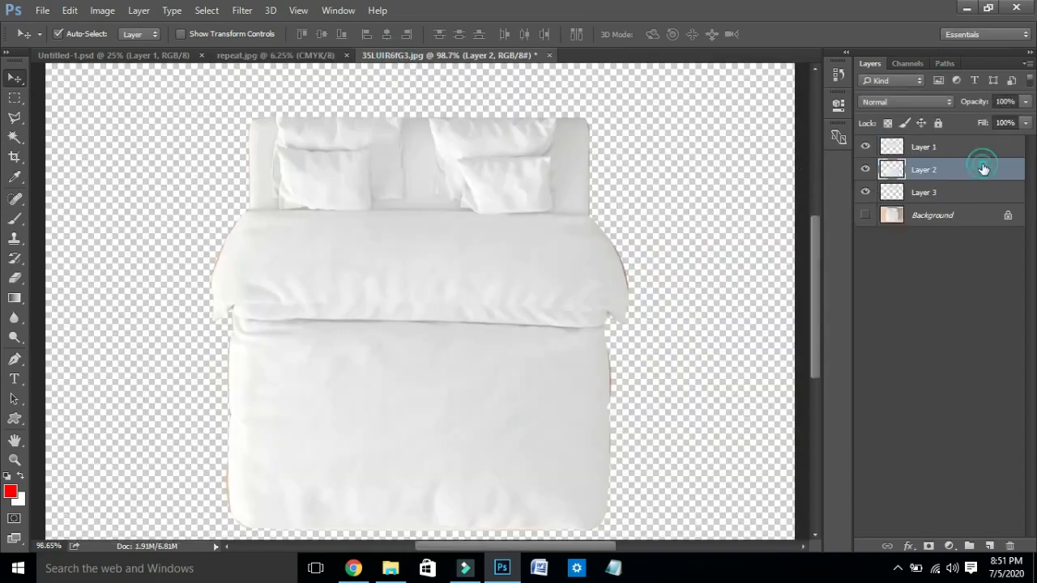
pyautogui.press('h')
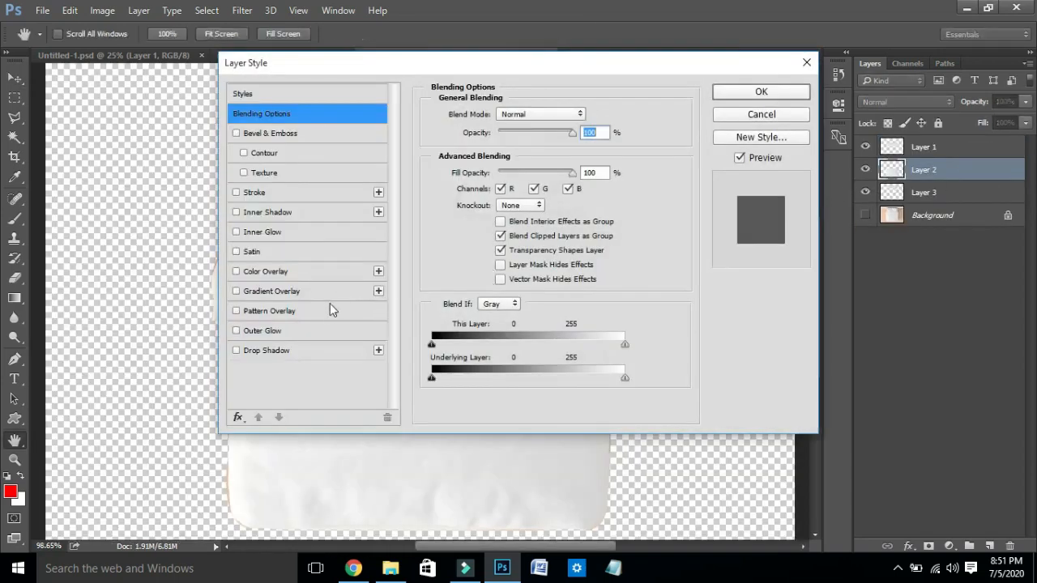
pyautogui.click(328, 308)
pyautogui.click(531, 167)
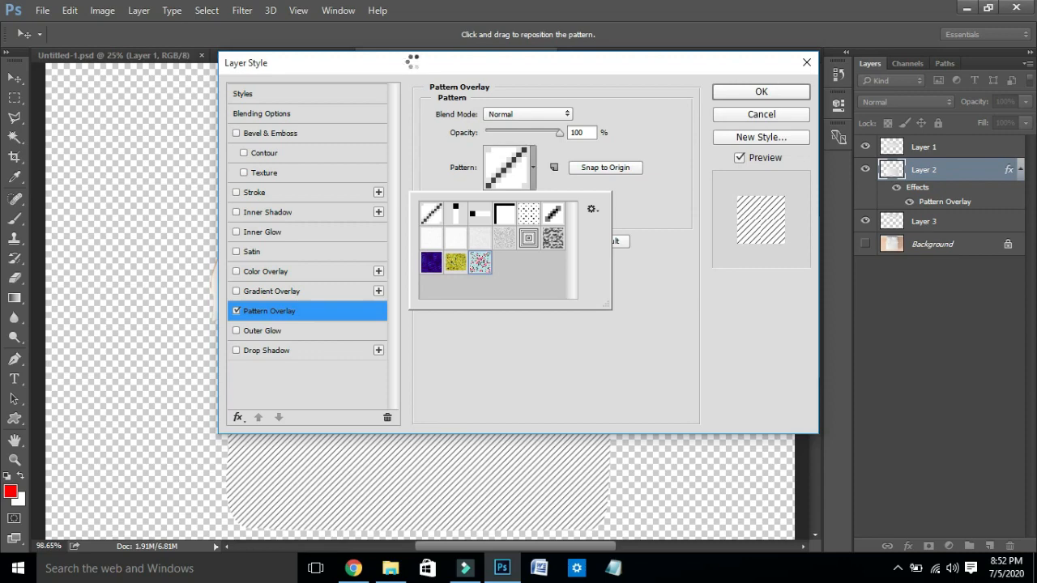
pyautogui.moveTo(413, 61); pyautogui.dragTo(873, 93)
pyautogui.moveTo(972, 231); pyautogui.dragTo(929, 229)
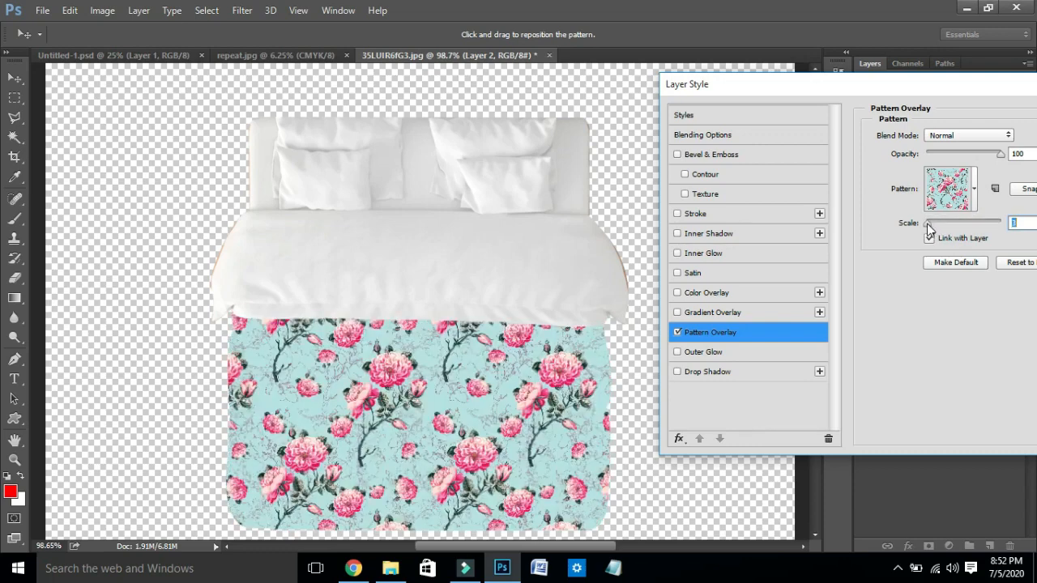
pyautogui.press('Return')
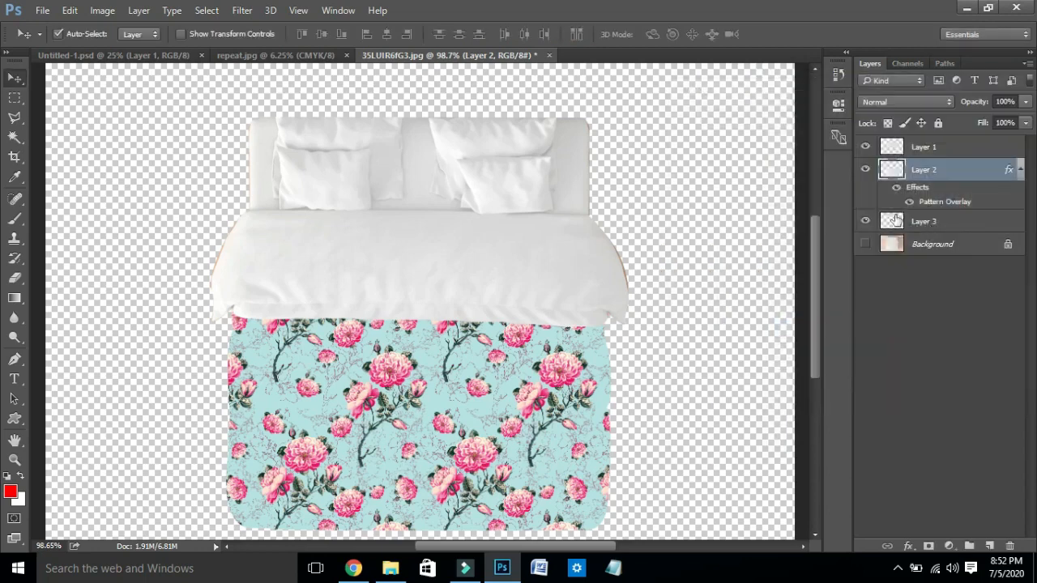
pyautogui.click(1019, 169)
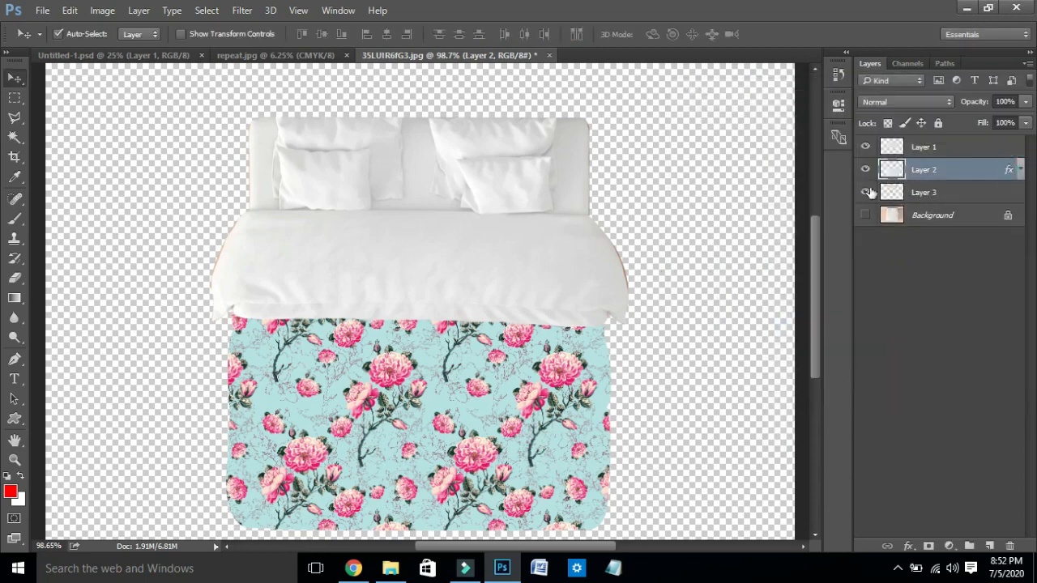
# Copy the floral artwork from repeat.jpg into the bed document above Layer 2 and scale it to 7.78%
pyautogui.click(280, 55)
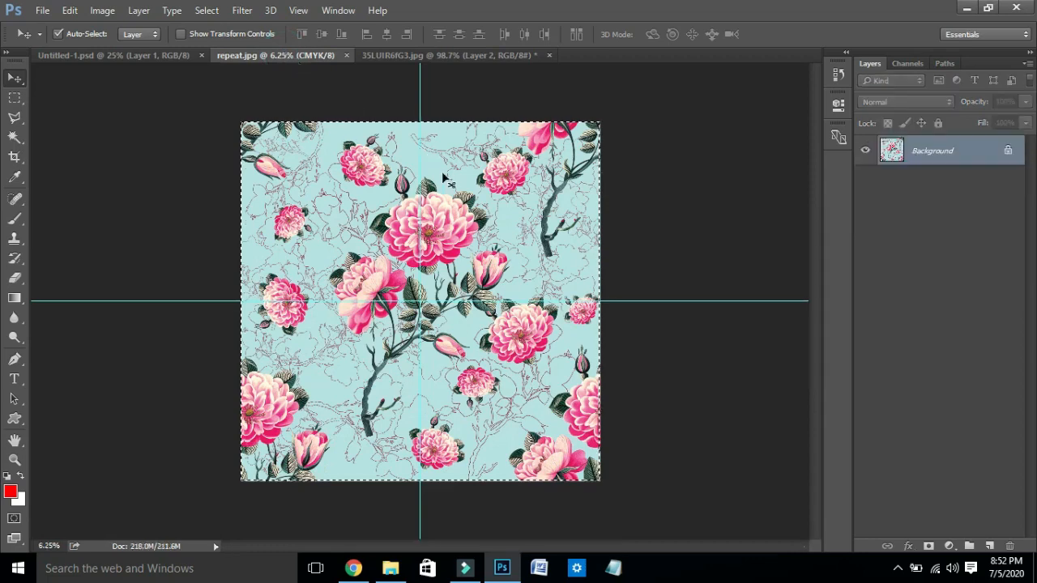
pyautogui.click(443, 55)
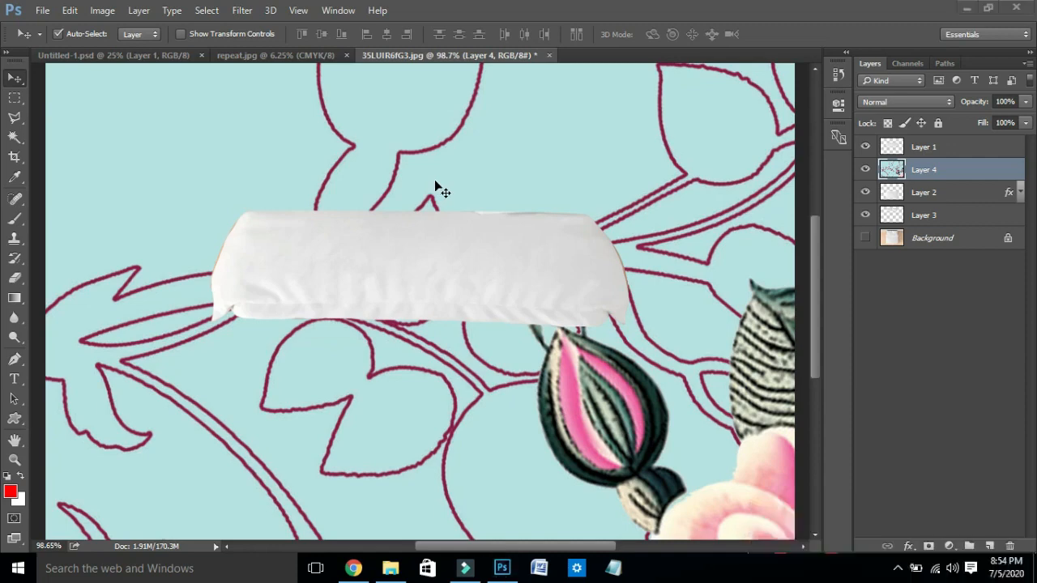
pyautogui.press('ctrl')
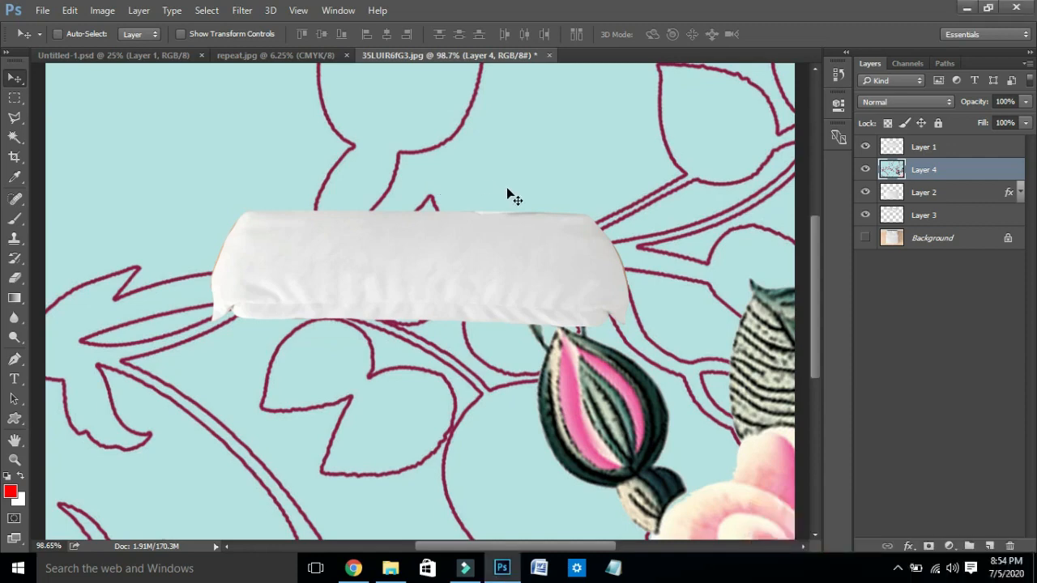
pyautogui.hotkey('ctrl', 't')
pyautogui.hotkey('ctrl', '0')
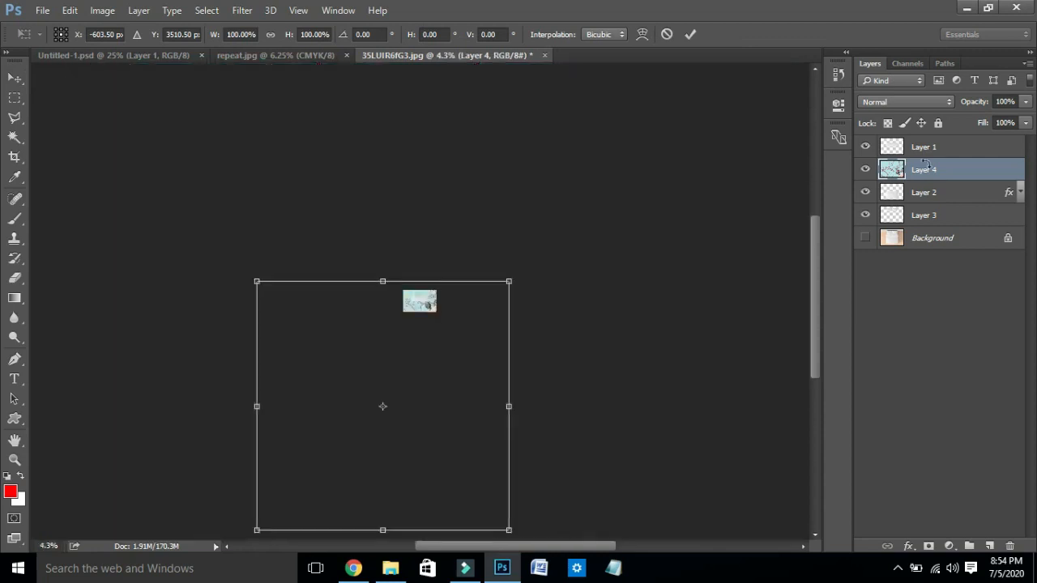
pyautogui.moveTo(373, 347); pyautogui.dragTo(424, 246)
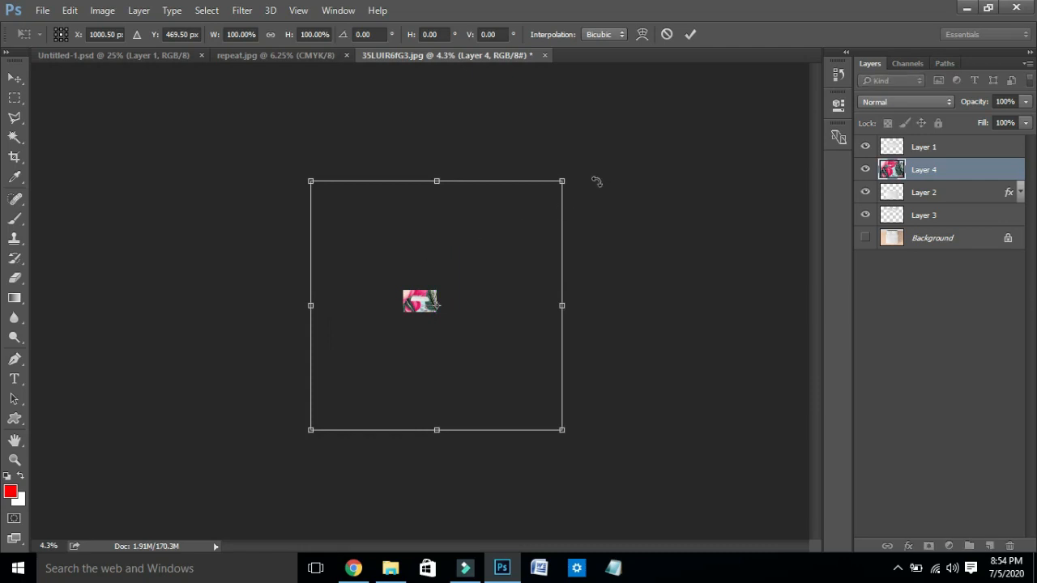
pyautogui.moveTo(565, 180); pyautogui.dragTo(441, 288)
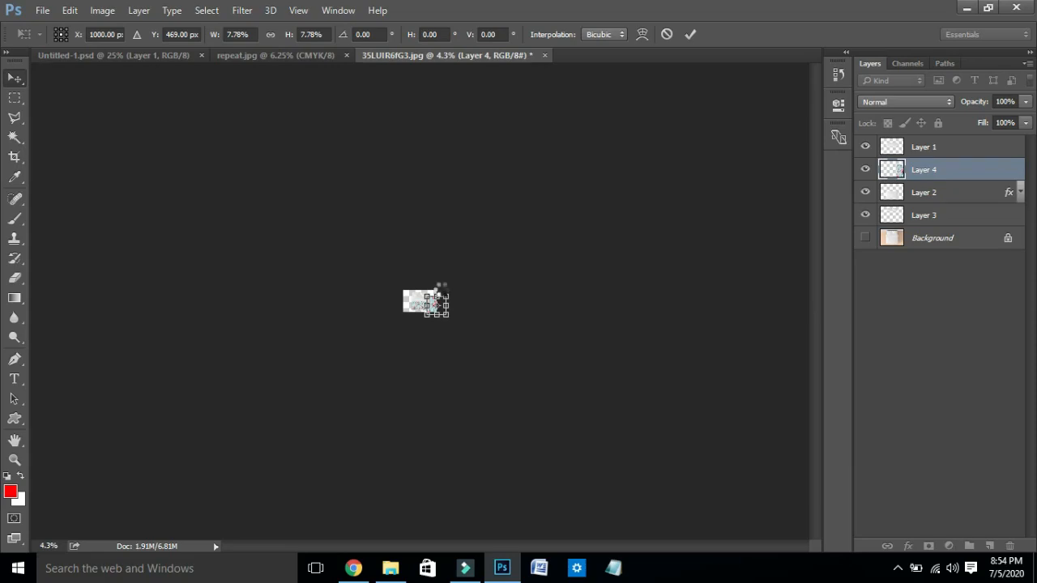
pyautogui.press('Return')
pyautogui.hotkey('ctrl', '0')
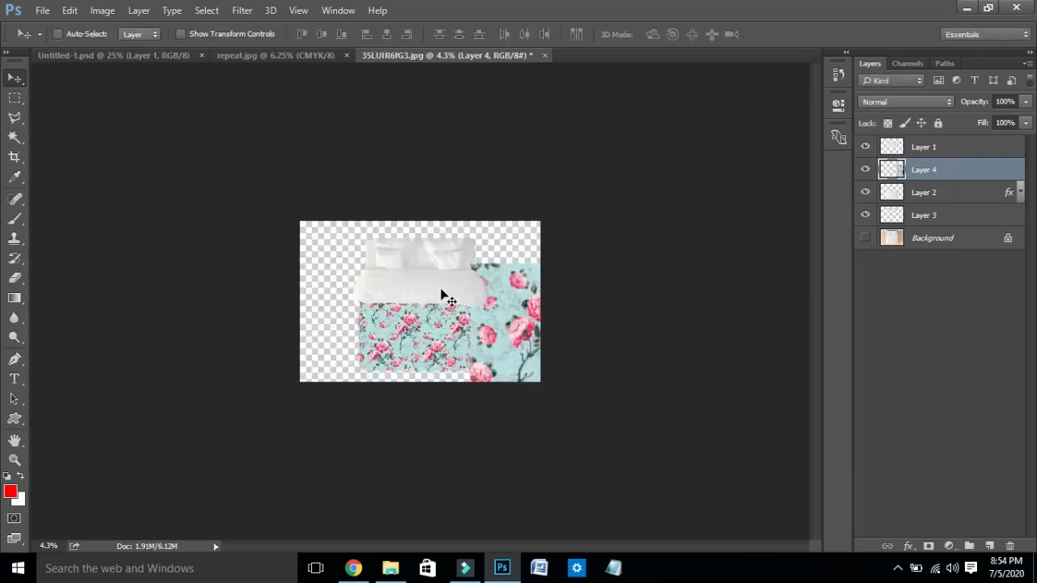
# Shrink the floral artwork on Layer 4 further and place it over the lower left part of the bed
pyautogui.moveTo(442, 291); pyautogui.dragTo(441, 291)
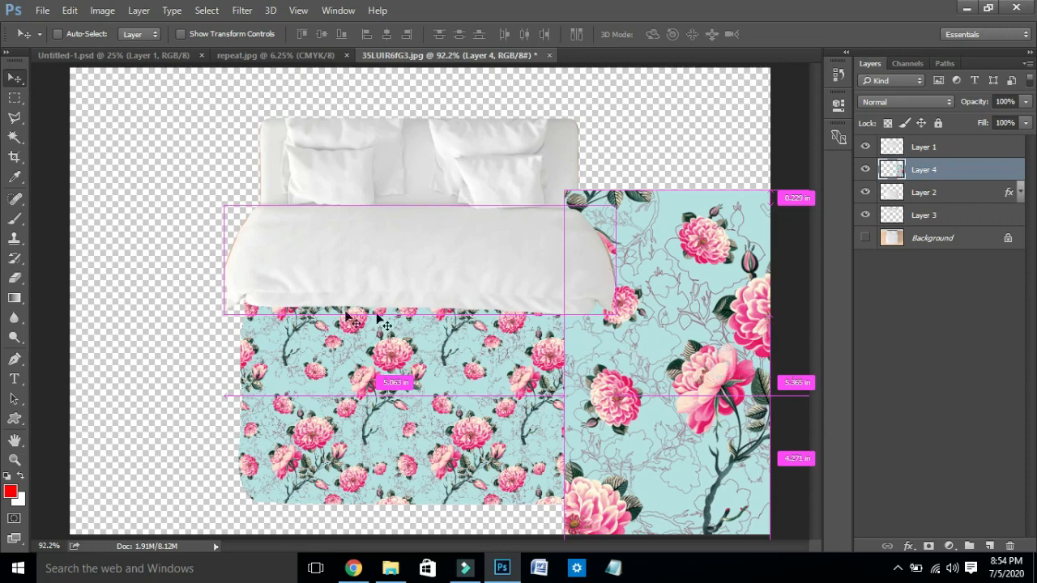
pyautogui.moveTo(181, 280); pyautogui.dragTo(273, 290)
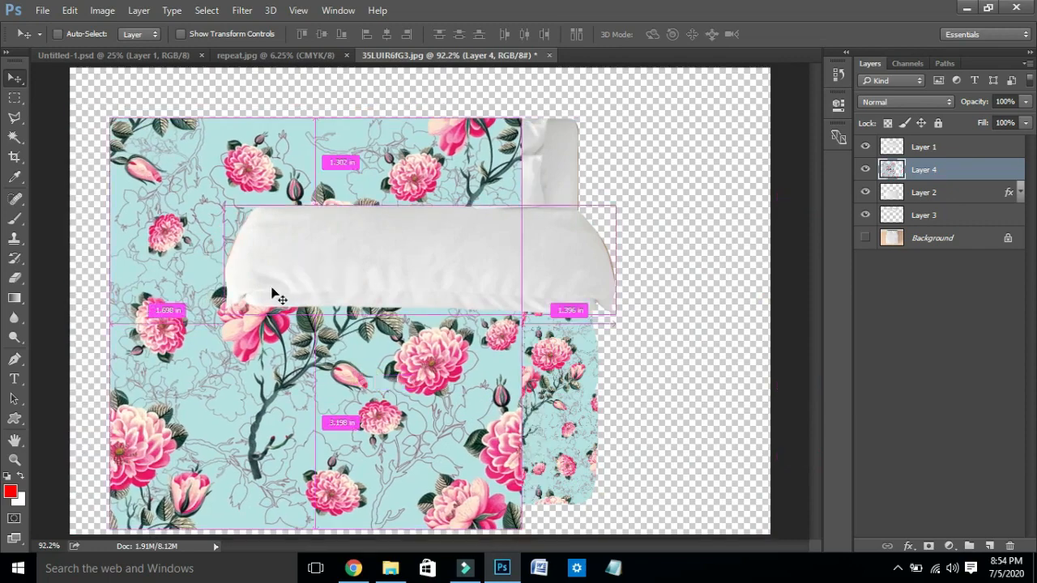
pyautogui.hotkey('ctrl', 't')
pyautogui.moveTo(525, 114); pyautogui.dragTo(442, 220)
pyautogui.press('Return')
pyautogui.moveTo(278, 375); pyautogui.dragTo(171, 418)
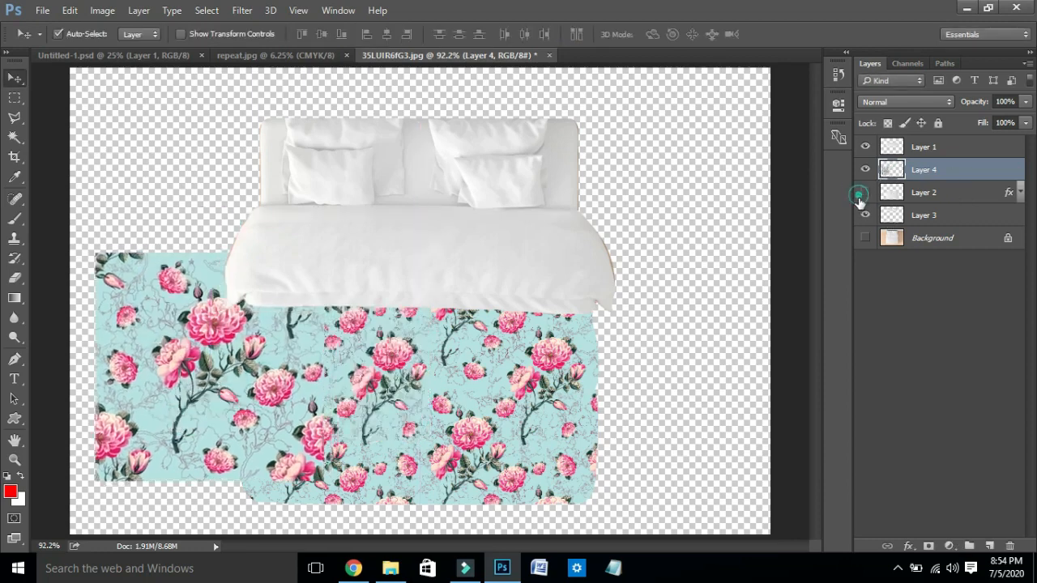
# Hide Layers 1, 2 and 3 and duplicate the Layer 4 floral tile edge to edge beside the original
pyautogui.moveTo(864, 192); pyautogui.dragTo(865, 214)
pyautogui.click(865, 147)
pyautogui.moveTo(225, 358); pyautogui.dragTo(497, 375)
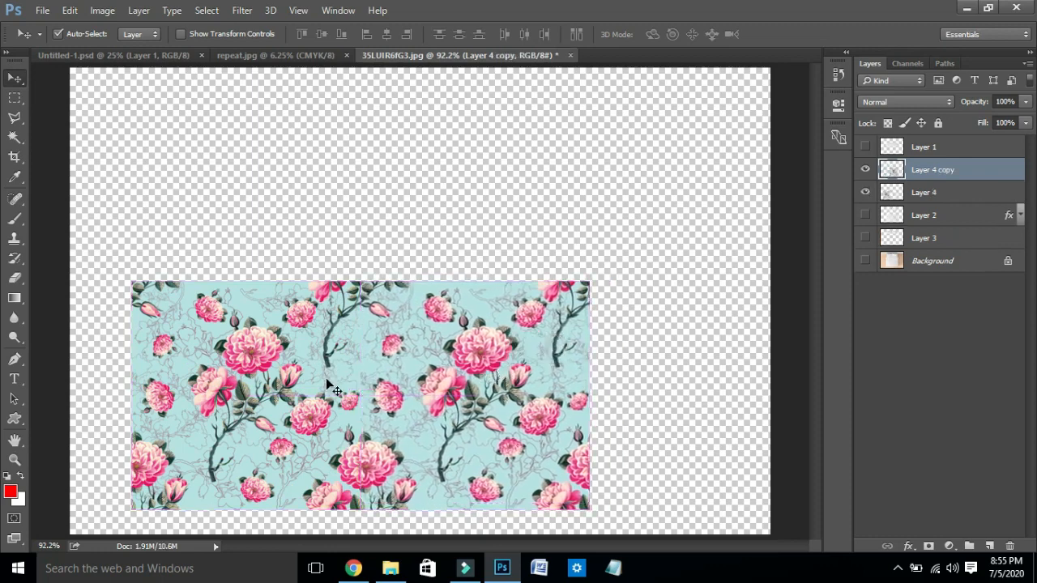
# Check the seam between the two floral tiles and duplicate both directly above to form a two-by-two block
pyautogui.moveTo(355, 475); pyautogui.dragTo(483, 422)
pyautogui.hotkey('ctrl', 'z')
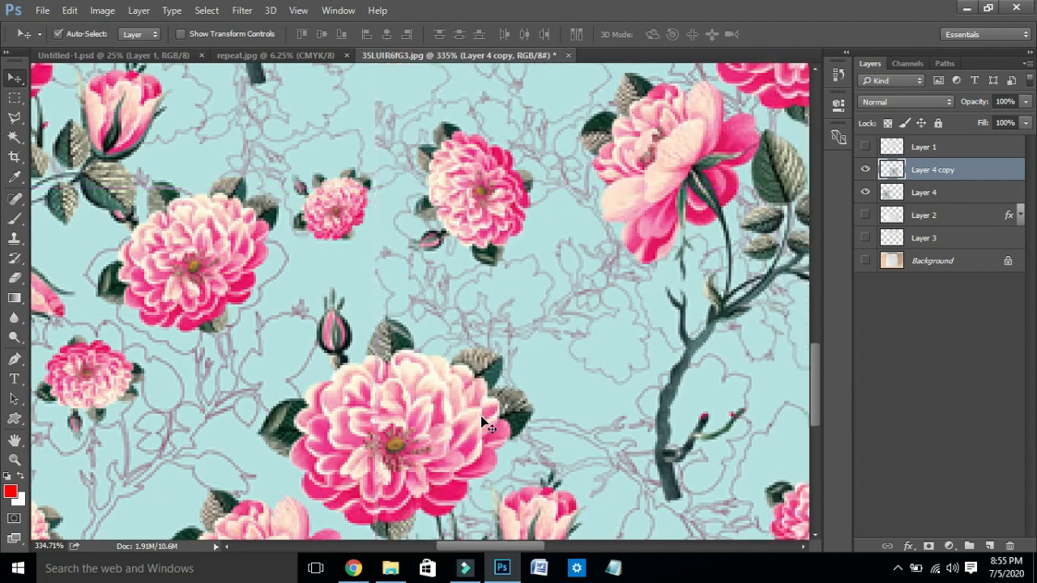
pyautogui.hotkey('ctrl', '0')
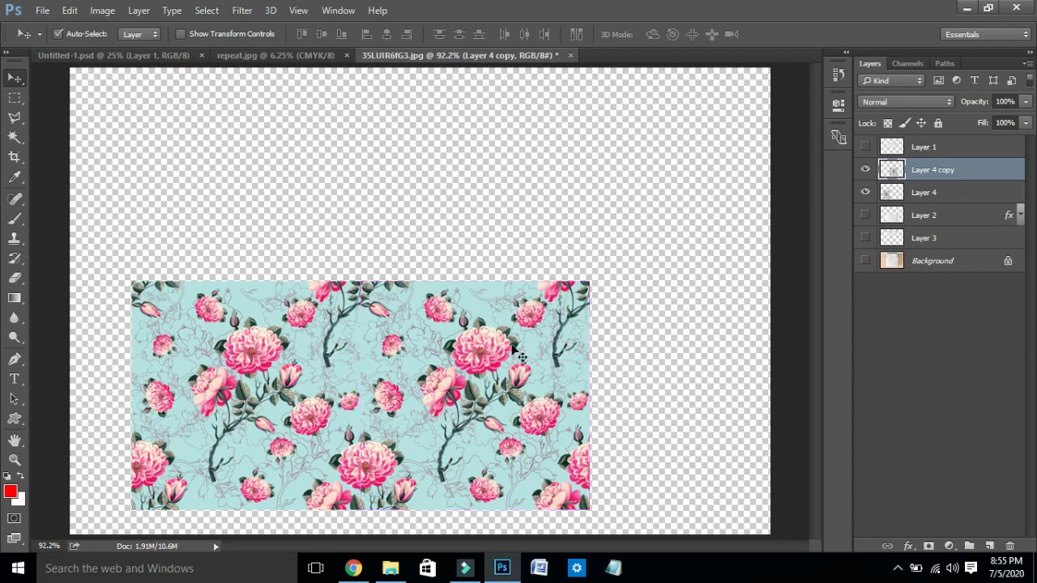
pyautogui.keyDown('shift'); pyautogui.click(260, 345); pyautogui.keyUp('shift')
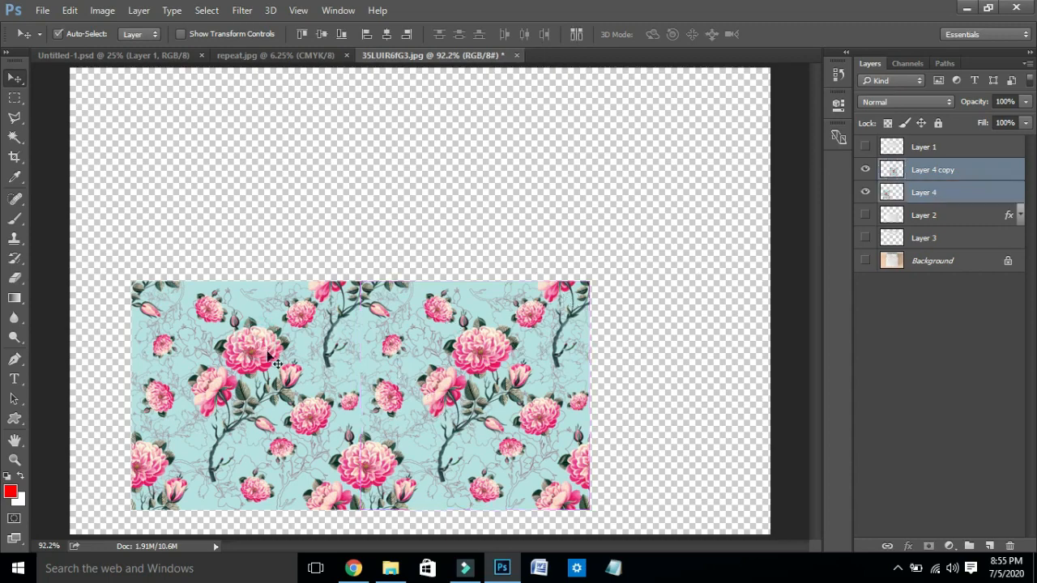
pyautogui.moveTo(264, 388); pyautogui.dragTo(259, 147)
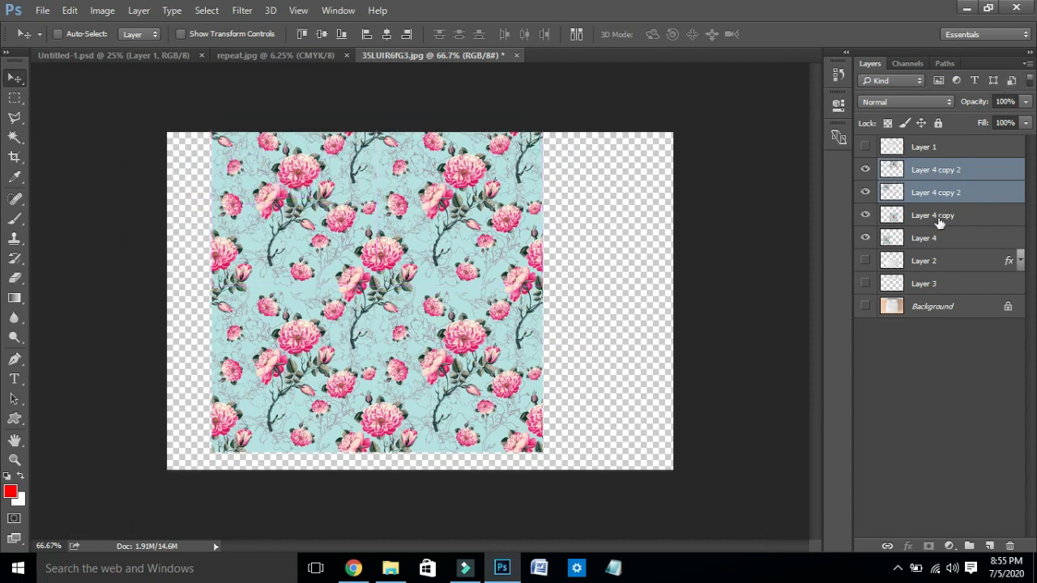
# Duplicate Layer 4, hide the original, merge the four visible floral tiles into one layer and shift the merged sheet slightly downward
pyautogui.keyDown('shift'); pyautogui.click(939, 217); pyautogui.keyUp('shift')
pyautogui.keyDown('shift'); pyautogui.click(939, 238); pyautogui.keyUp('shift')
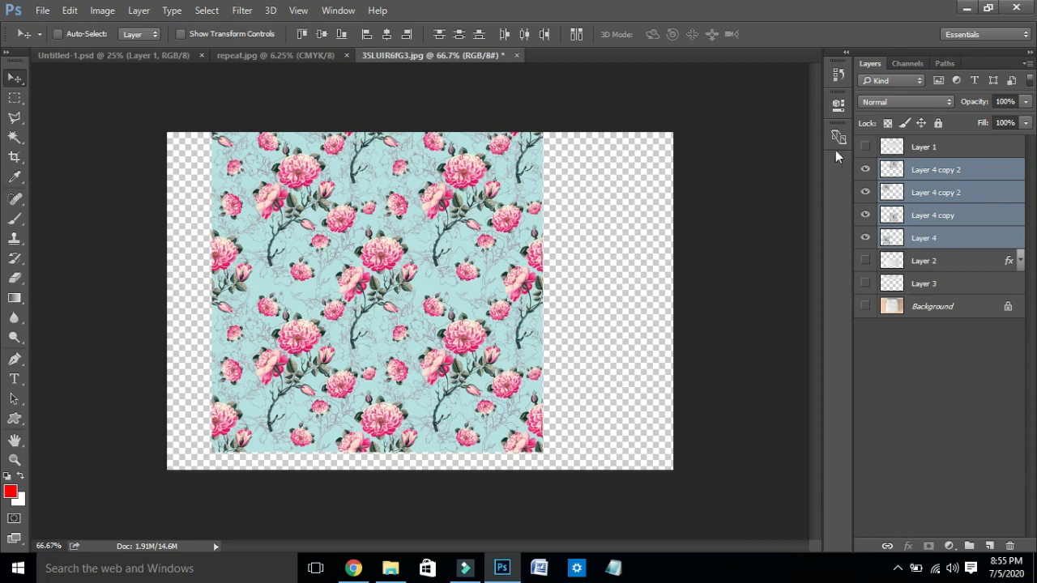
pyautogui.click(928, 241)
pyautogui.hotkey('ctrl', 'j')
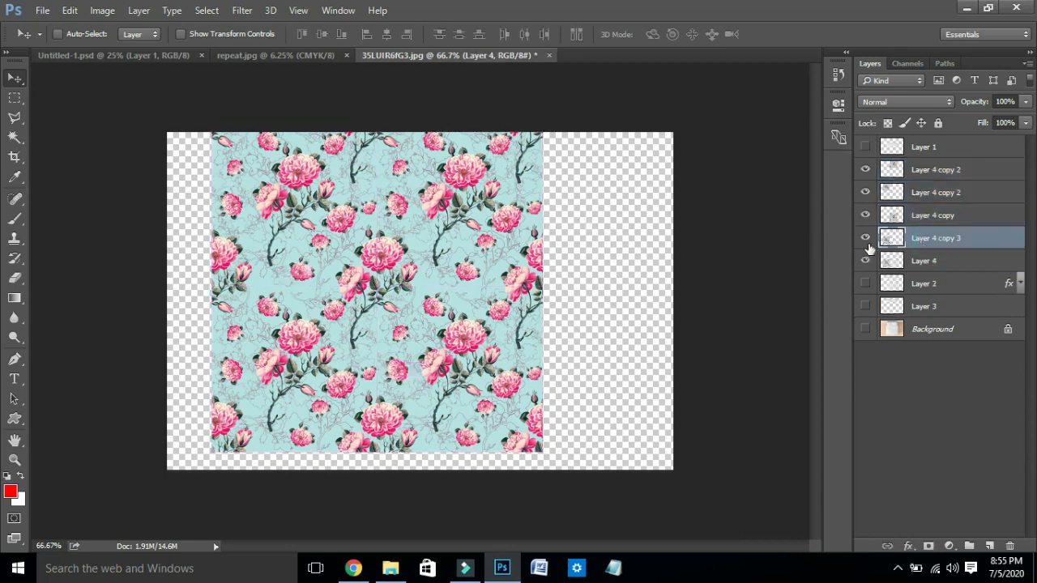
pyautogui.click(865, 260)
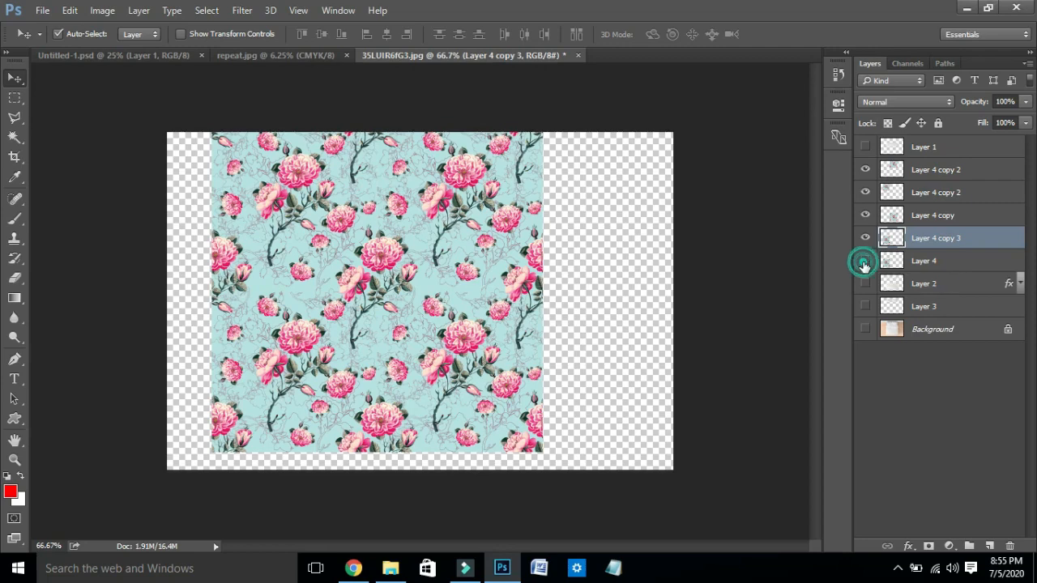
pyautogui.keyDown('shift'); pyautogui.click(942, 170); pyautogui.keyUp('shift')
pyautogui.hotkey('ctrl', 'e')
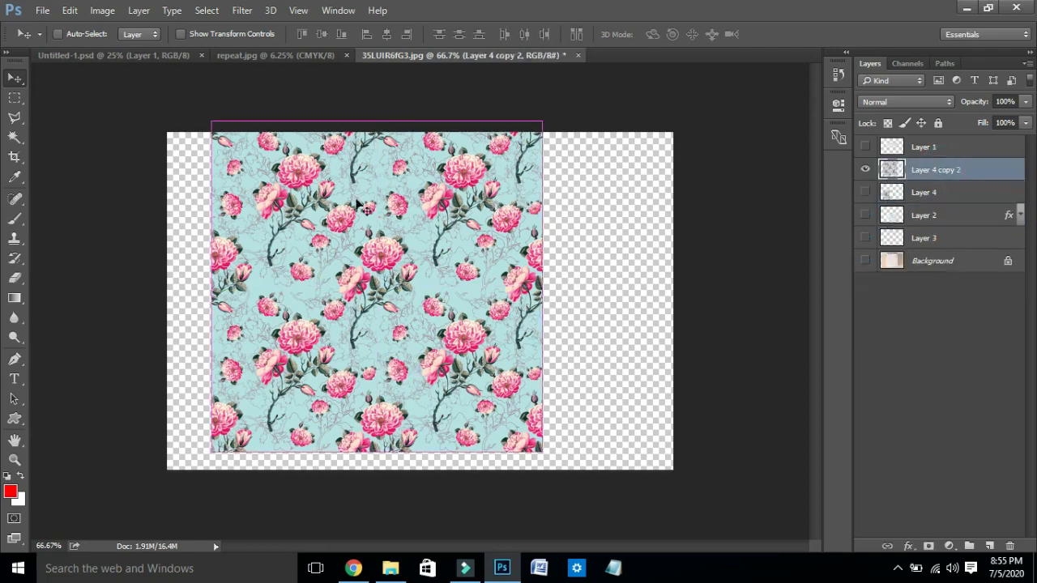
pyautogui.moveTo(414, 212); pyautogui.dragTo(447, 206)
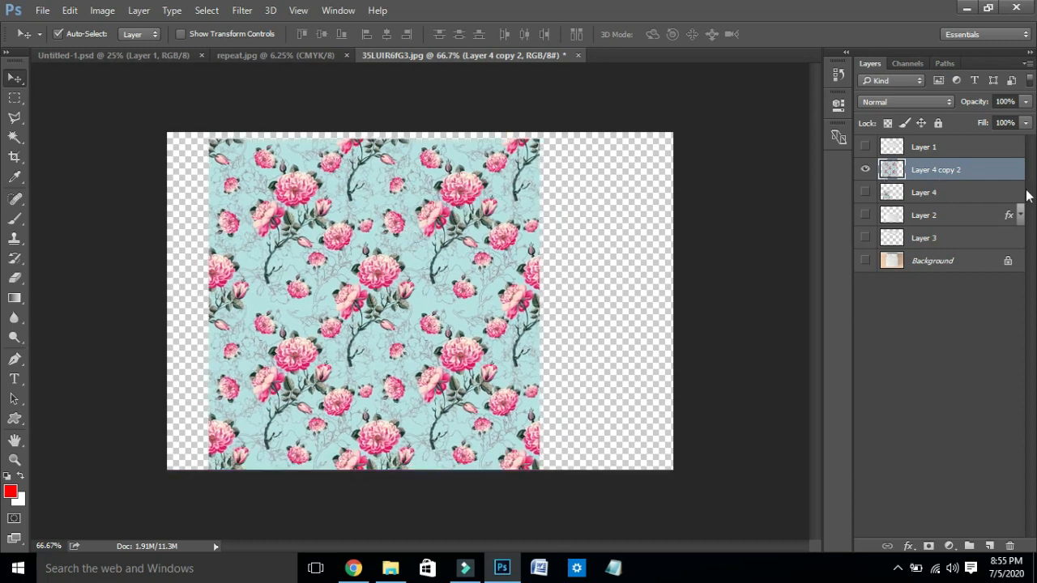
# Show Layers 1, 2 and 3 again and move the hidden Layer 4 to the top of the layer stack
pyautogui.click(865, 215)
pyautogui.click(865, 238)
pyautogui.click(866, 193)
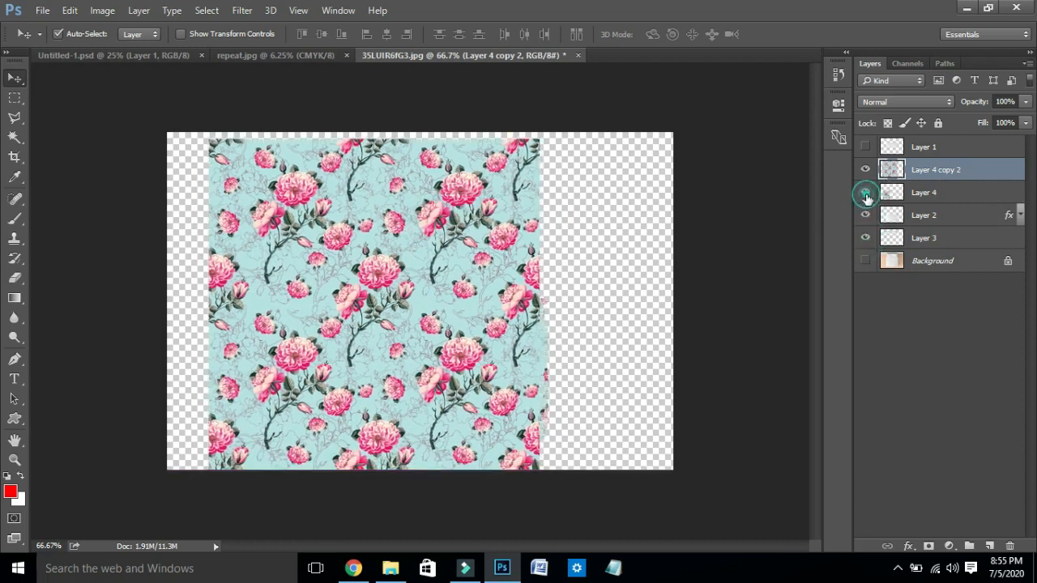
pyautogui.click(866, 196)
pyautogui.moveTo(923, 193); pyautogui.dragTo(920, 139)
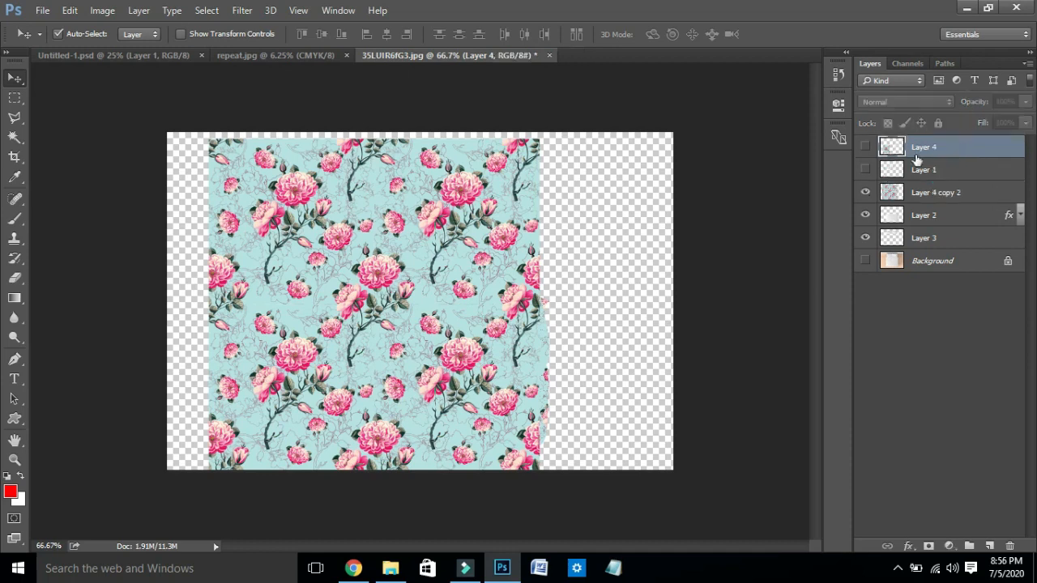
pyautogui.click(866, 170)
pyautogui.click(866, 260)
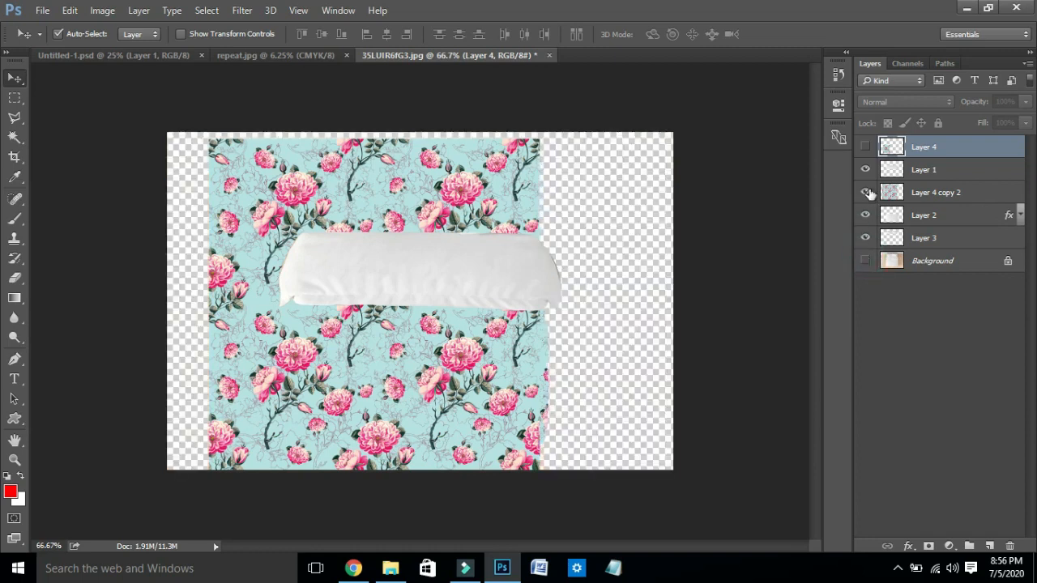
# Position the merged floral sheet so it covers the whole bed and move its layer above Layer 1
pyautogui.click(865, 192)
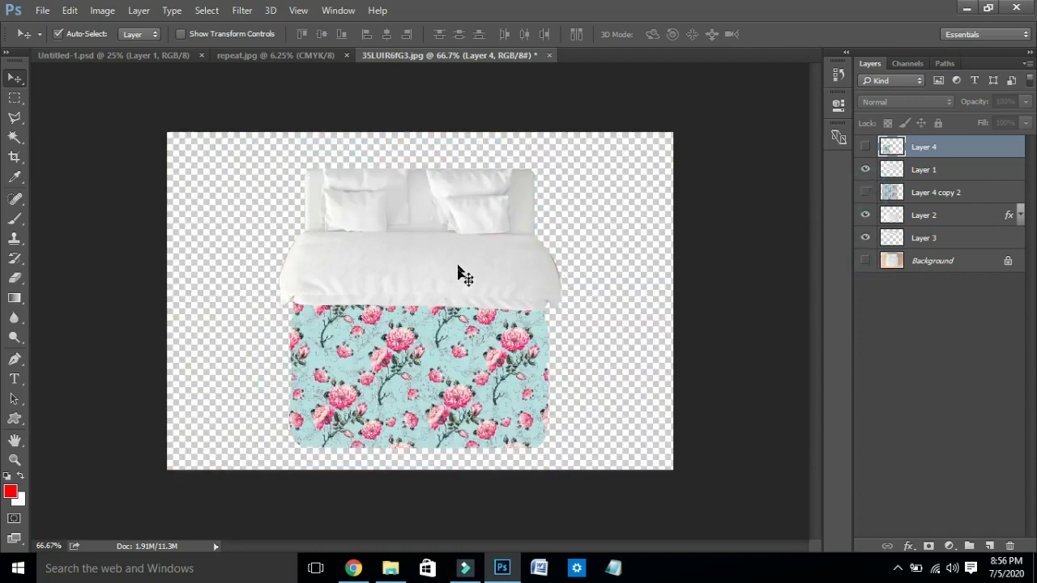
pyautogui.click(865, 192)
pyautogui.moveTo(462, 191); pyautogui.dragTo(511, 195)
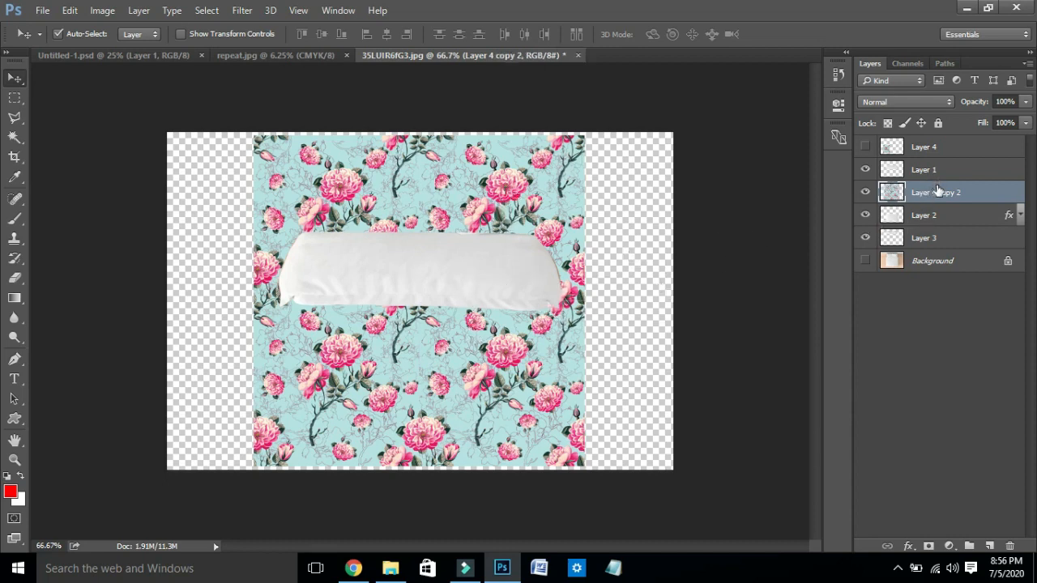
pyautogui.moveTo(918, 167); pyautogui.dragTo(920, 166)
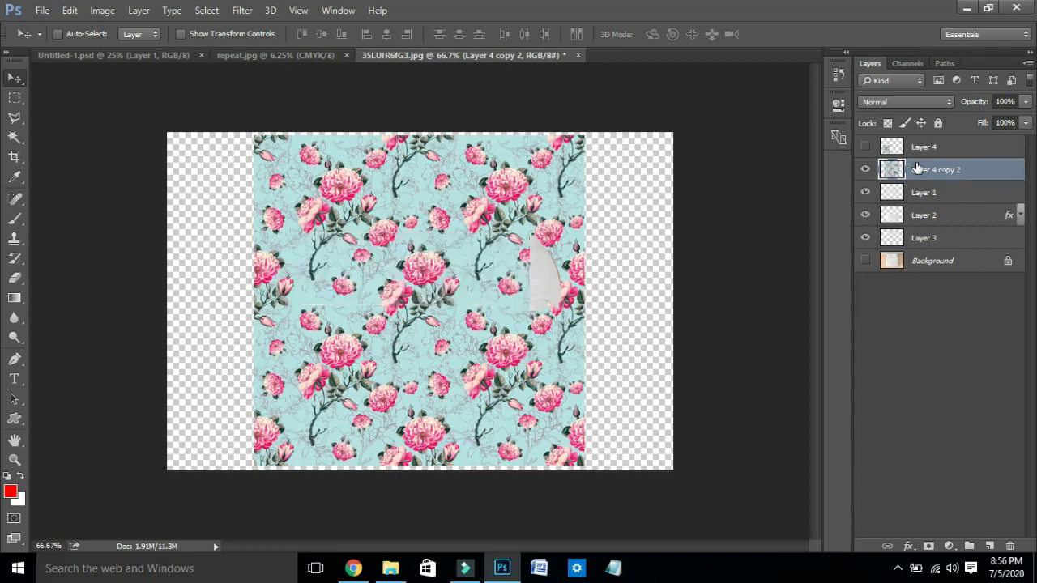
# Clip the merged floral sheet to Layer 1 and warp it so the print curves with the folded top section of the duvet
pyautogui.rightClick(952, 179)
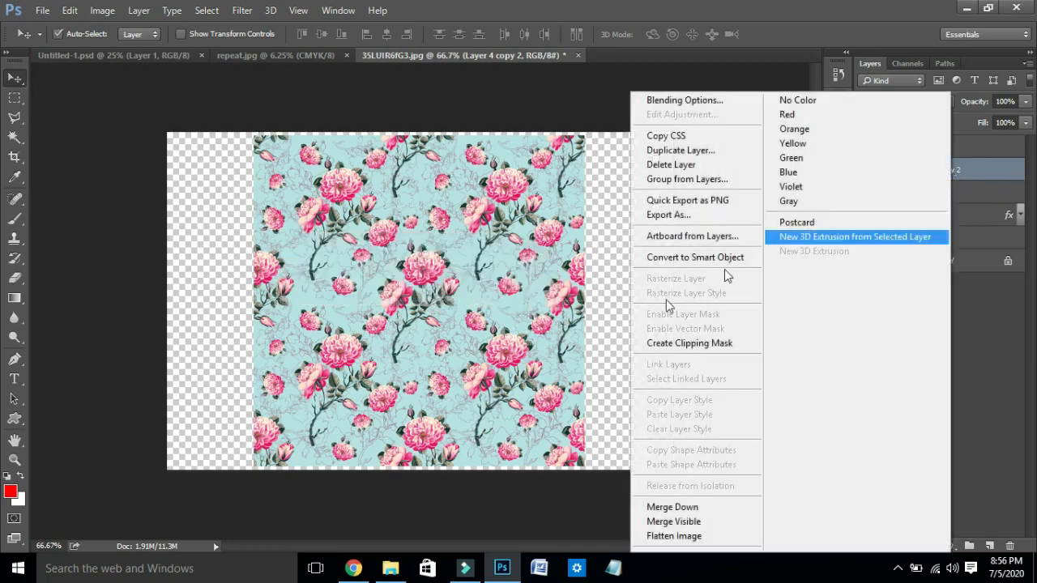
pyautogui.click(672, 340)
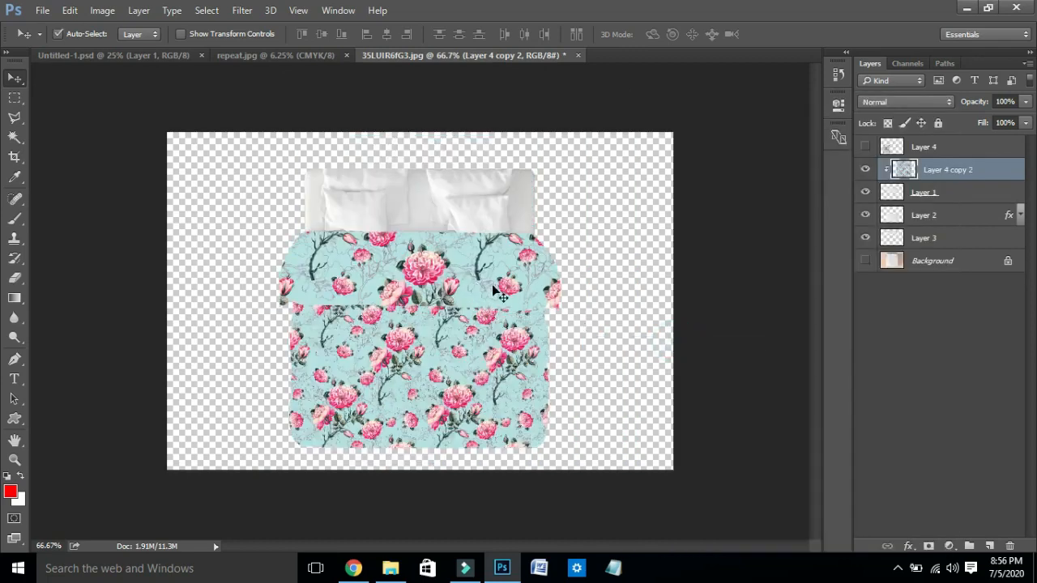
pyautogui.hotkey('ctrl', 't')
pyautogui.rightClick(411, 262)
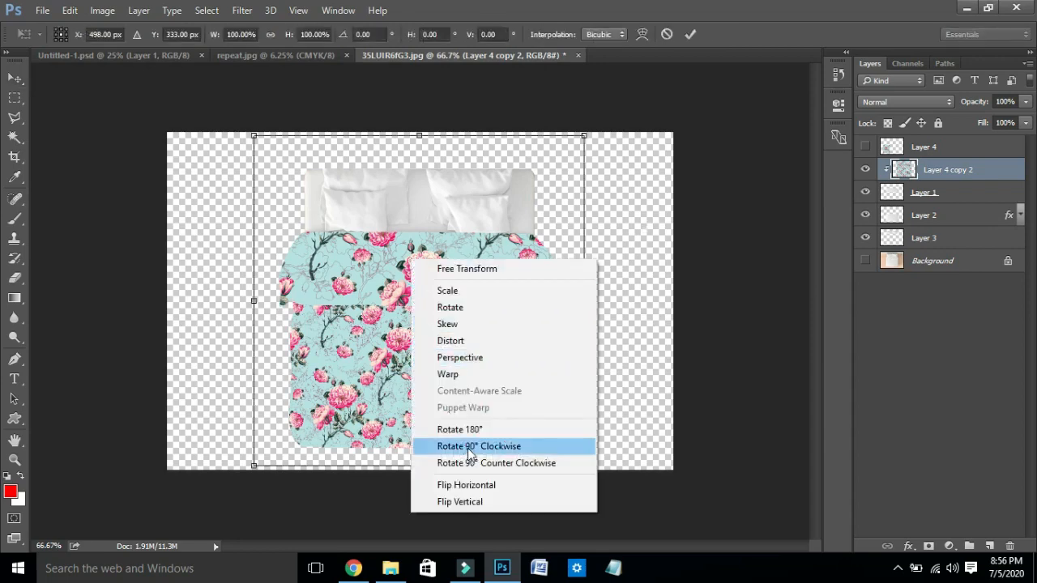
pyautogui.click(448, 374)
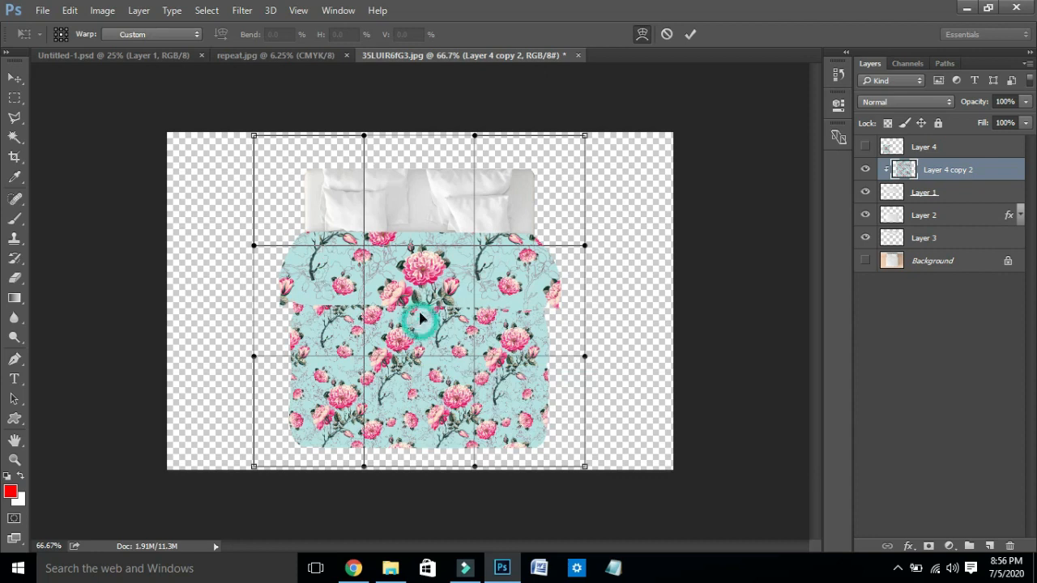
pyautogui.moveTo(419, 320); pyautogui.dragTo(419, 295)
pyautogui.moveTo(573, 286); pyautogui.dragTo(551, 289)
pyautogui.moveTo(284, 270); pyautogui.dragTo(299, 269)
pyautogui.moveTo(412, 169); pyautogui.dragTo(412, 176)
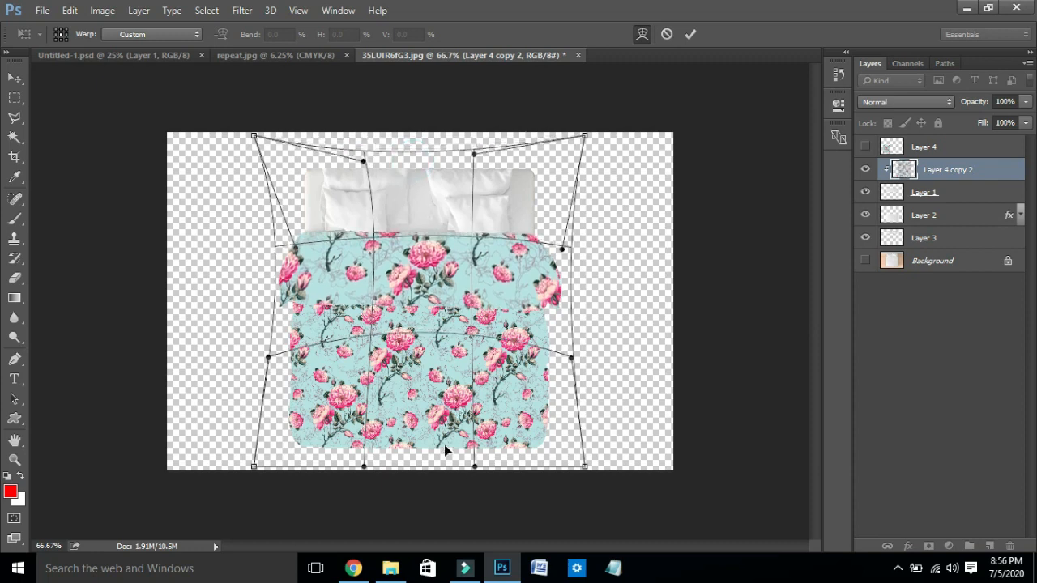
pyautogui.moveTo(443, 434)
pyautogui.mouseDown()
pyautogui.moveTo(433, 411)
pyautogui.moveTo(447, 437)
pyautogui.mouseUp()
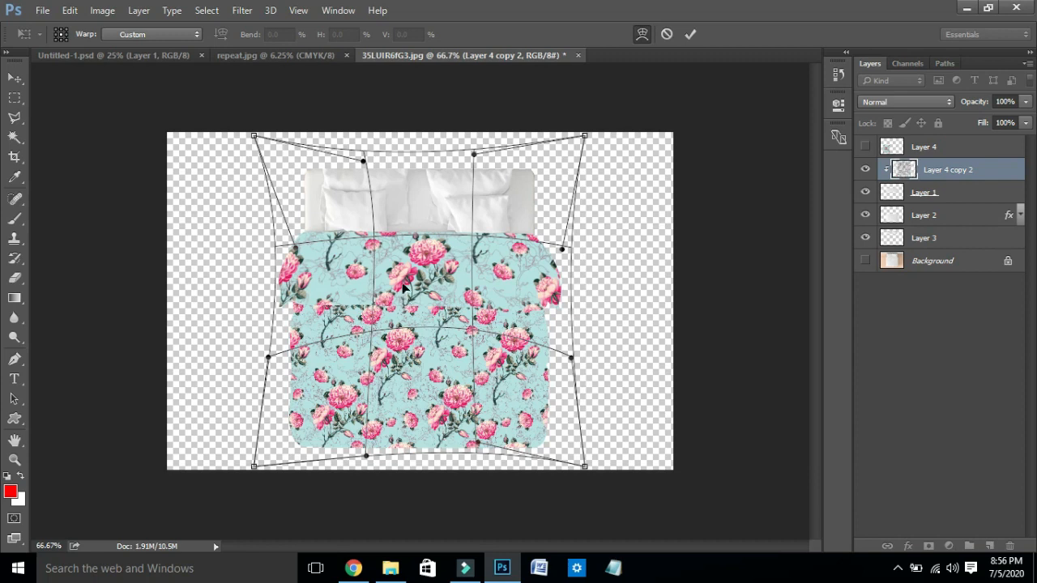
pyautogui.moveTo(391, 276); pyautogui.dragTo(397, 264)
pyautogui.press('Return')
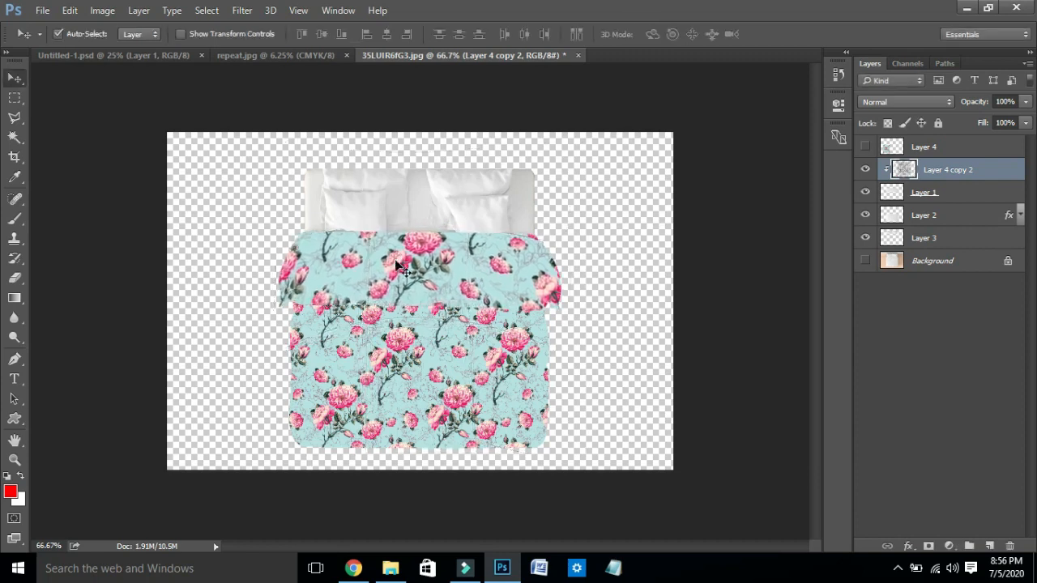
# Add a drop shadow effect to Layer 1, the folded top section of the duvet
pyautogui.click(994, 201)
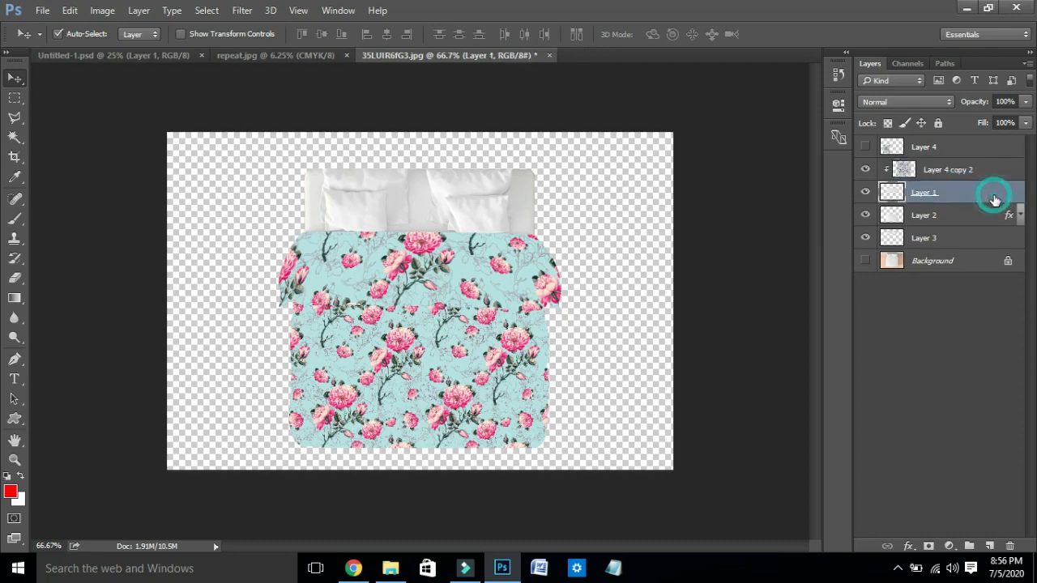
pyautogui.press('space')
pyautogui.doubleClick(895, 194)
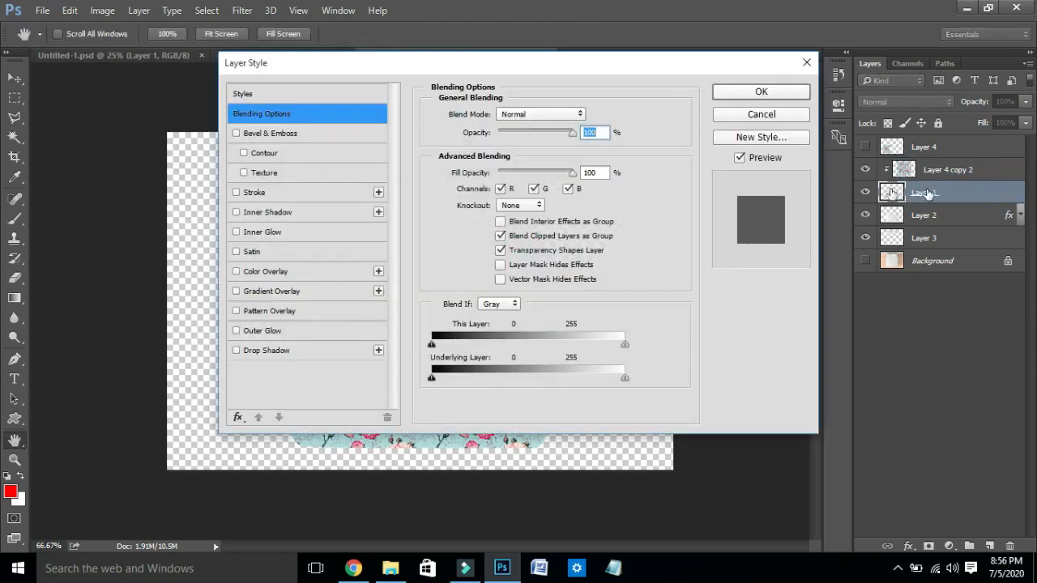
pyautogui.moveTo(292, 57); pyautogui.dragTo(613, 47)
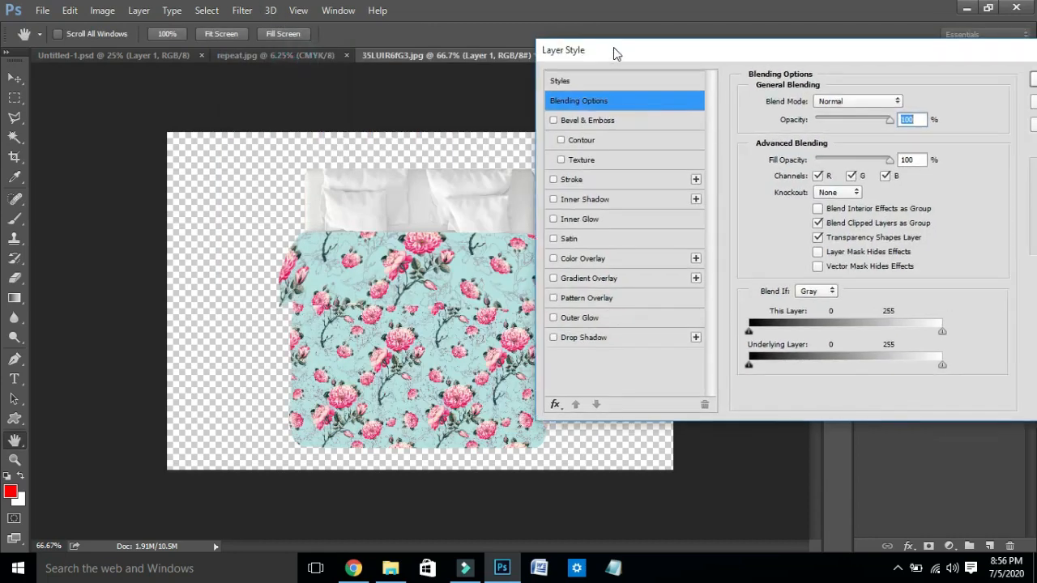
pyautogui.click(600, 338)
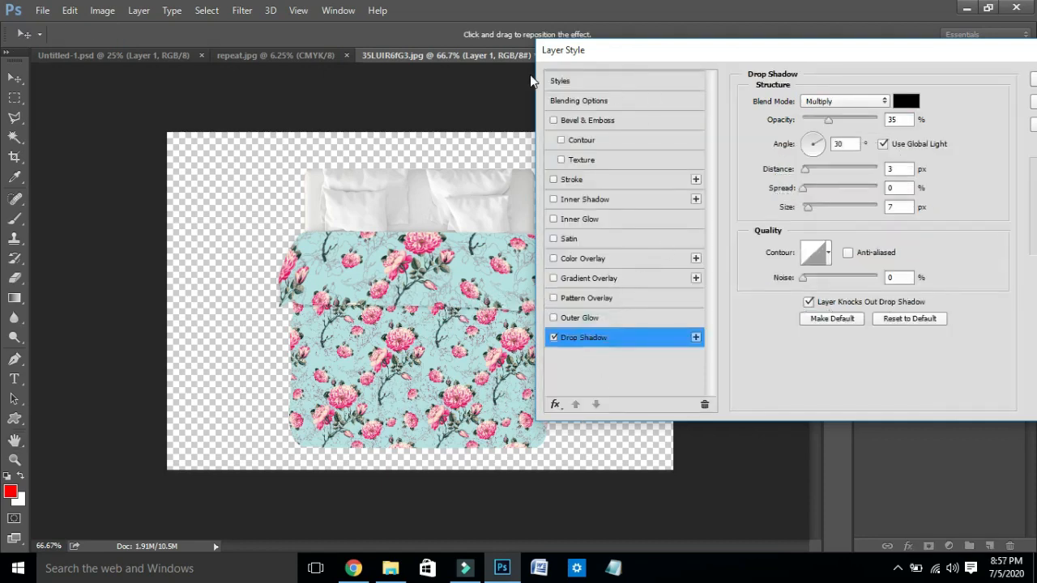
pyautogui.press('Return')
# Add an inner shadow to Layer 1 with its size set to 40 px
pyautogui.hotkey('ctrl', '+')
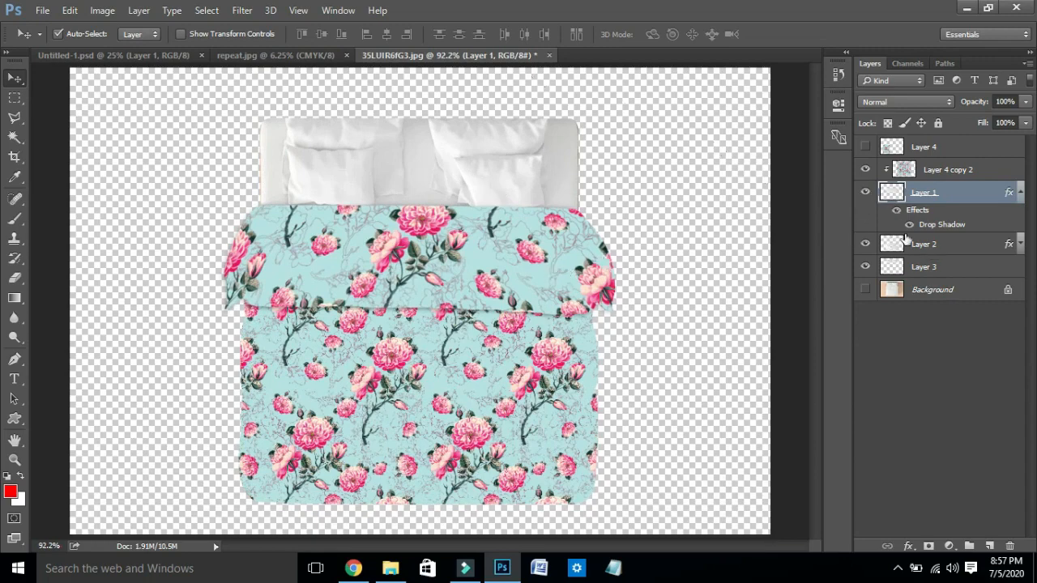
pyautogui.doubleClick(944, 227)
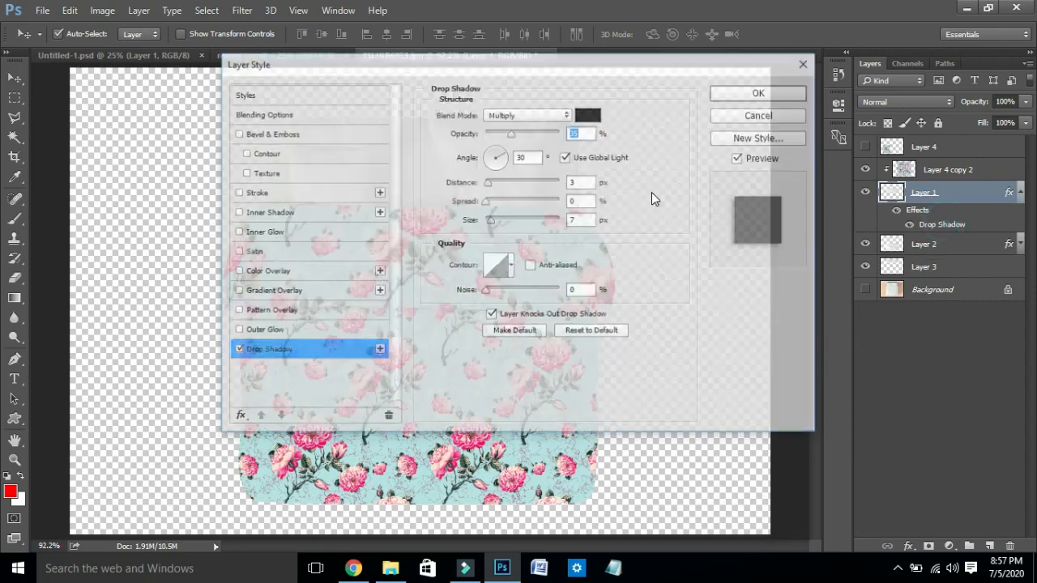
pyautogui.moveTo(806, 56); pyautogui.dragTo(845, 50)
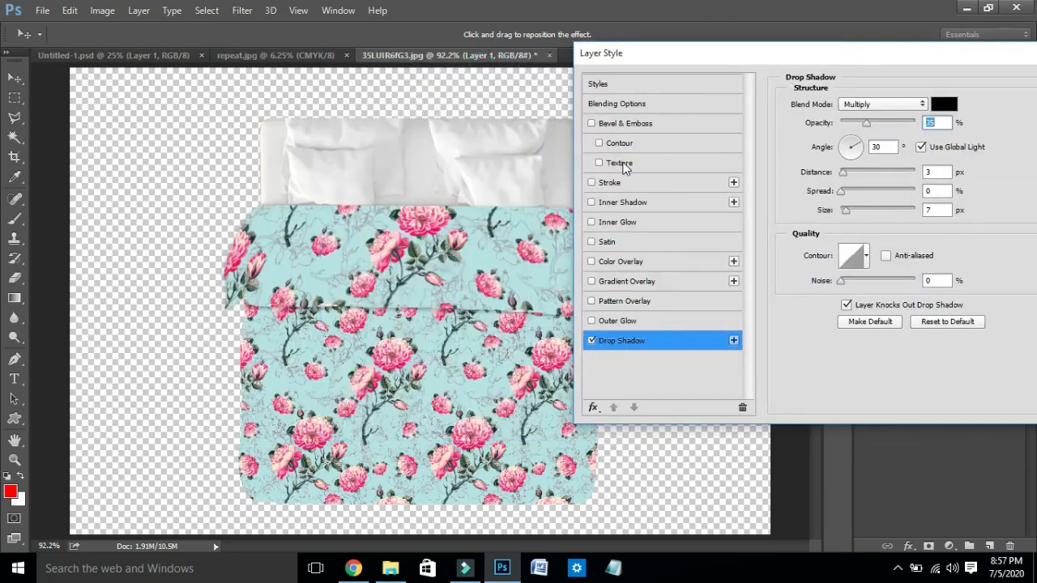
pyautogui.click(636, 203)
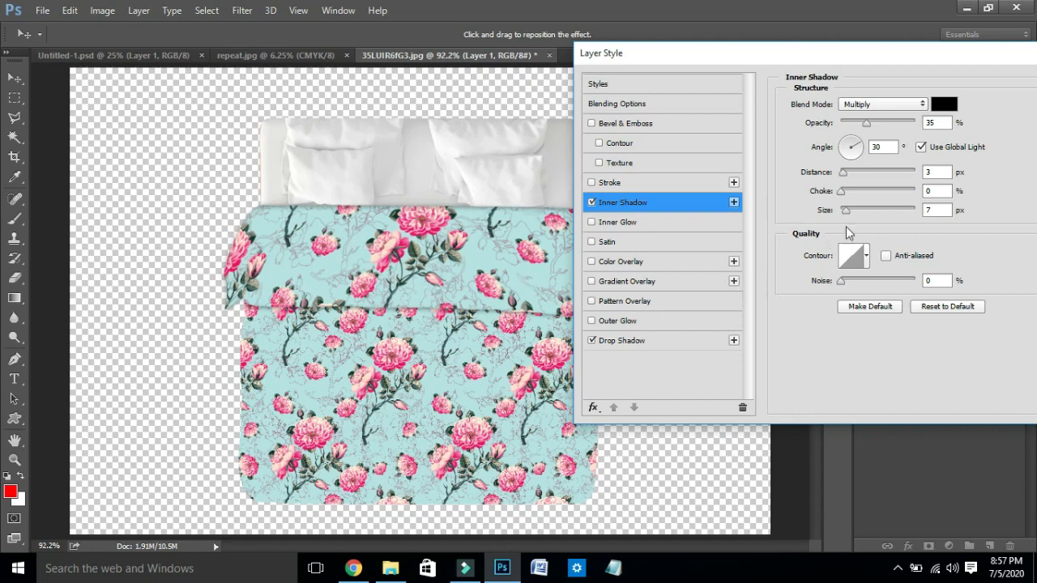
pyautogui.moveTo(843, 209); pyautogui.dragTo(854, 214)
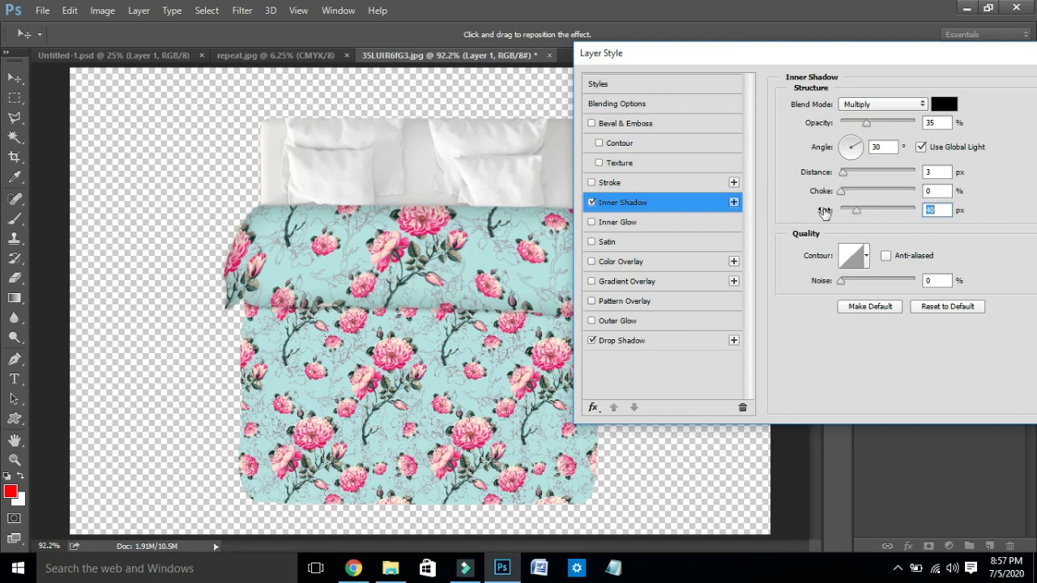
# Set Layer 1's drop shadow to a size of 21 px and an opacity of 64%
pyautogui.click(668, 340)
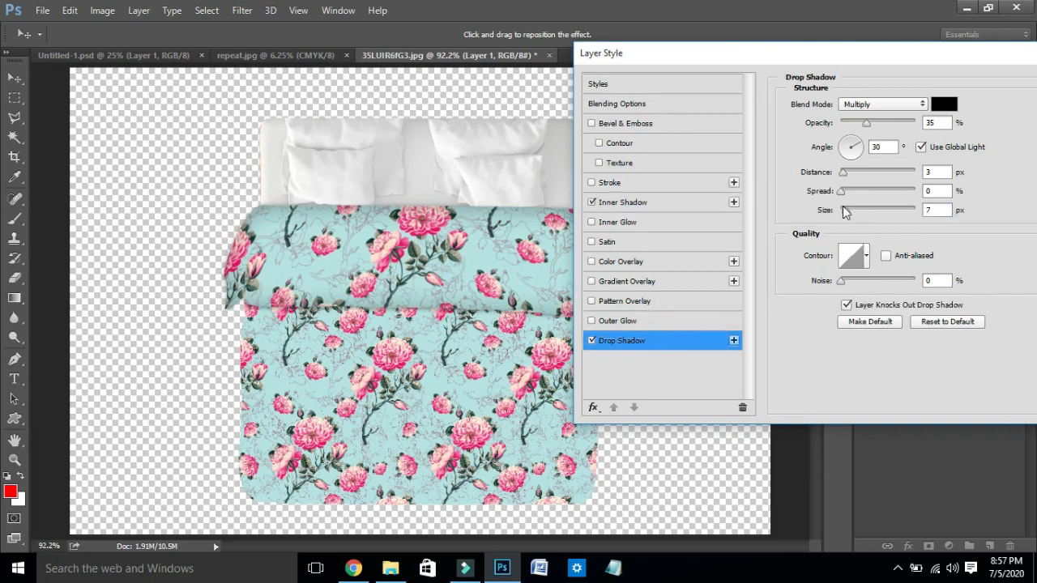
pyautogui.moveTo(845, 210); pyautogui.dragTo(853, 214)
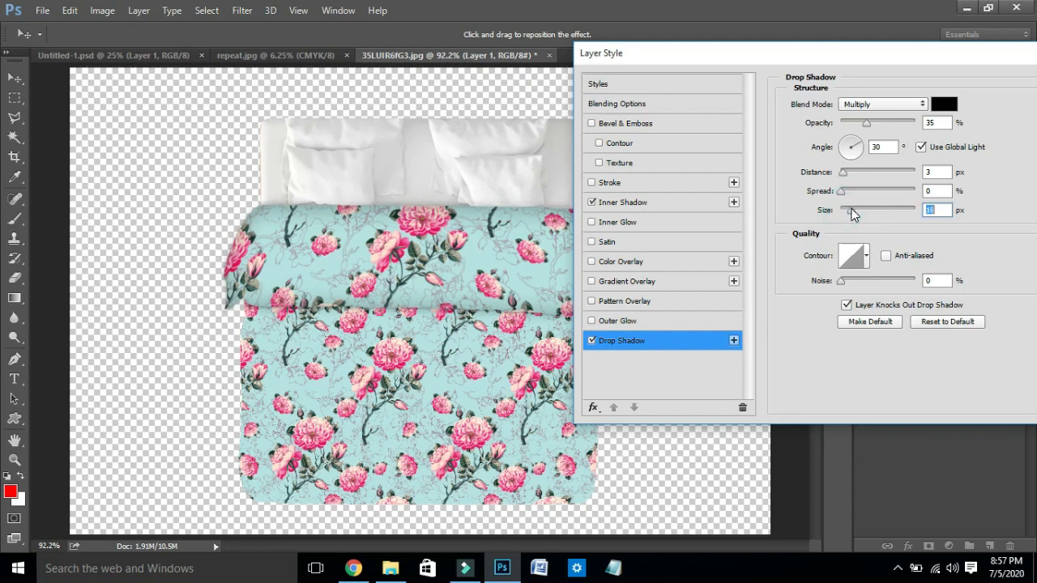
pyautogui.click(866, 124)
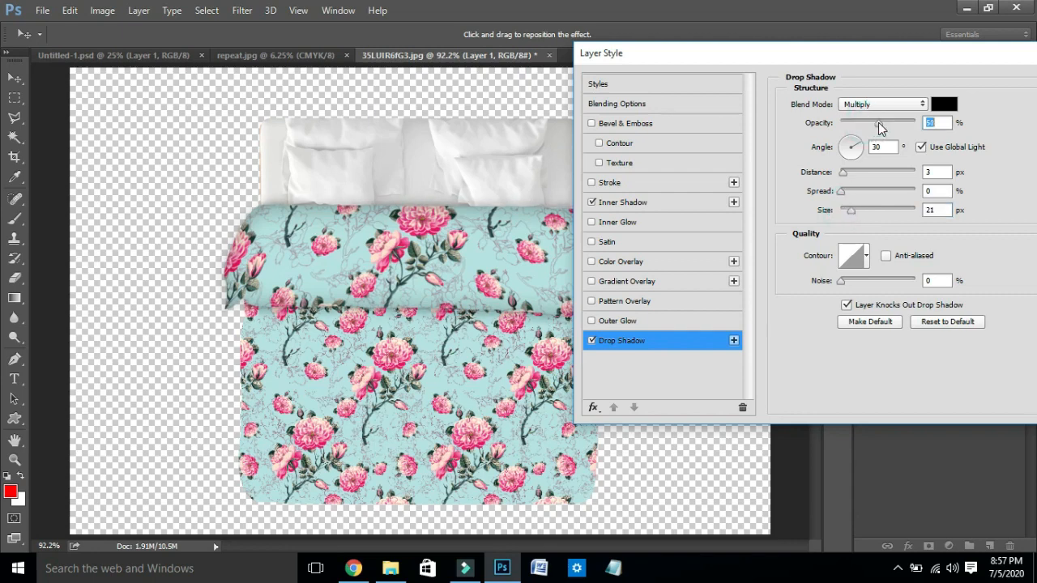
pyautogui.moveTo(882, 122); pyautogui.dragTo(886, 123)
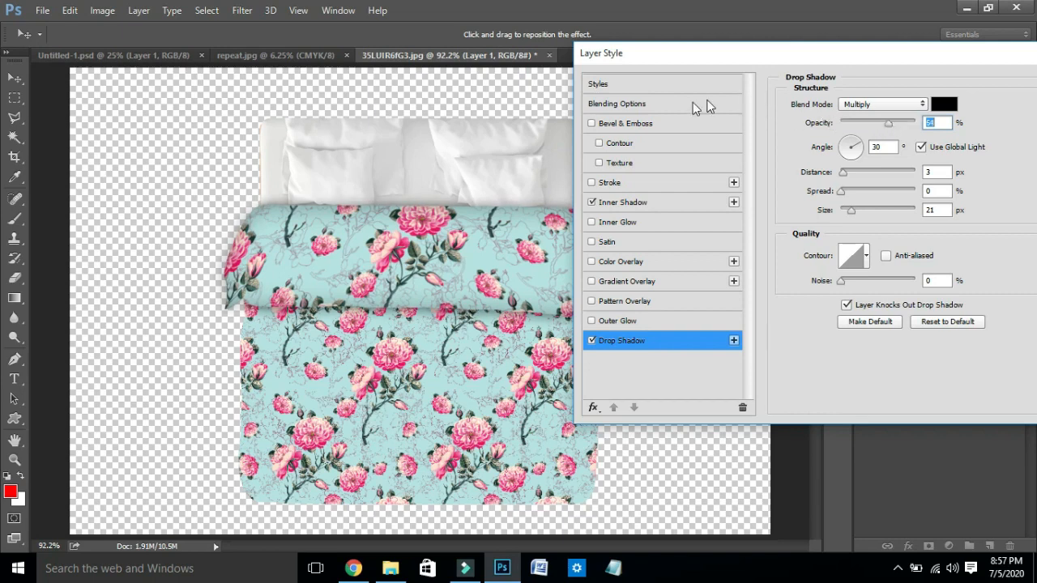
# Apply a Bevel & Emboss with 42% depth and 16 px size to Layer 1, and hide that effect
pyautogui.click(629, 126)
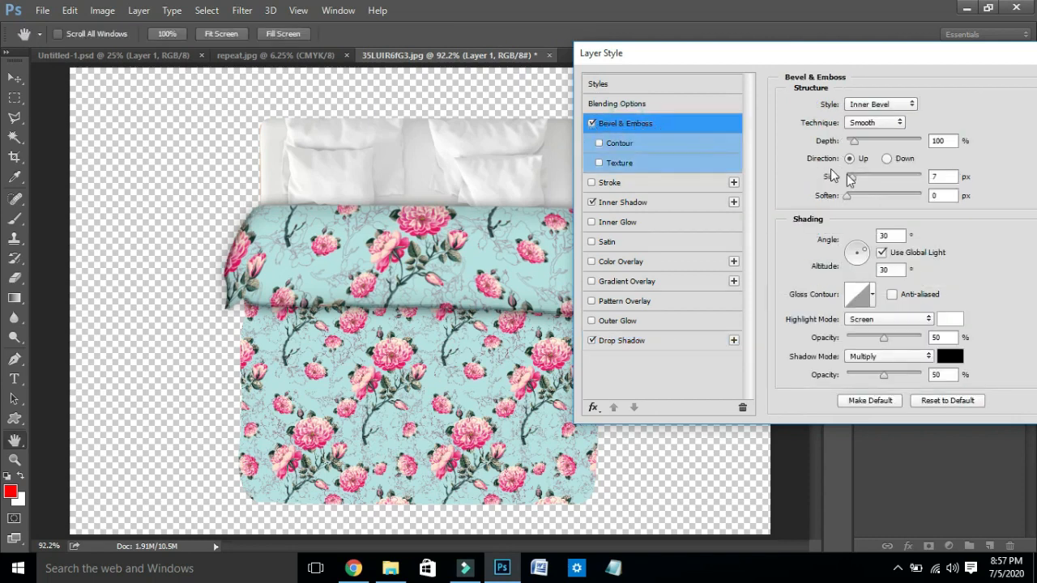
pyautogui.moveTo(852, 185); pyautogui.dragTo(858, 183)
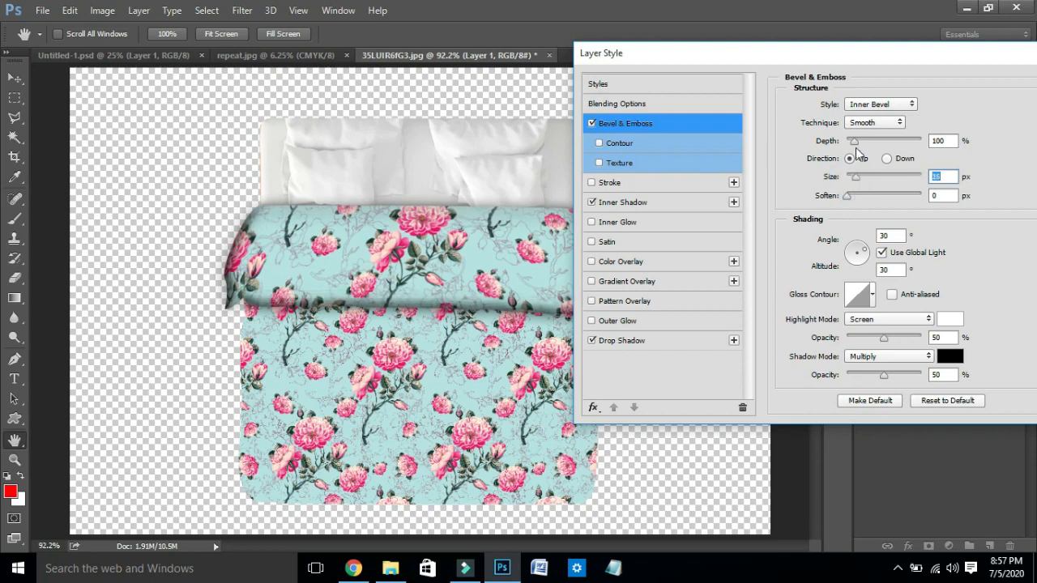
pyautogui.moveTo(855, 146)
pyautogui.mouseDown()
pyautogui.moveTo(866, 146)
pyautogui.moveTo(851, 148)
pyautogui.mouseUp()
pyautogui.click(851, 200)
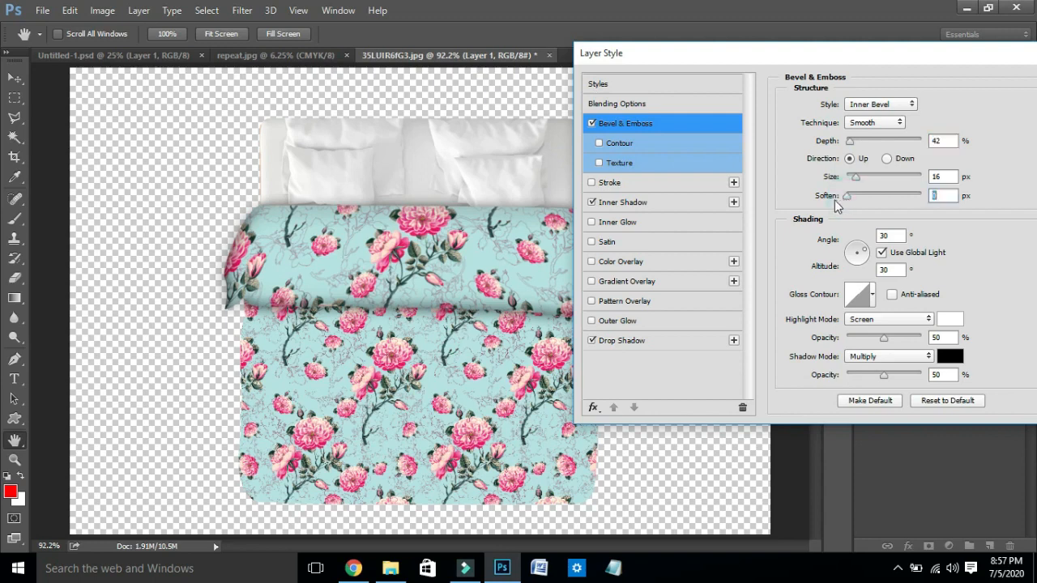
pyautogui.click(591, 125)
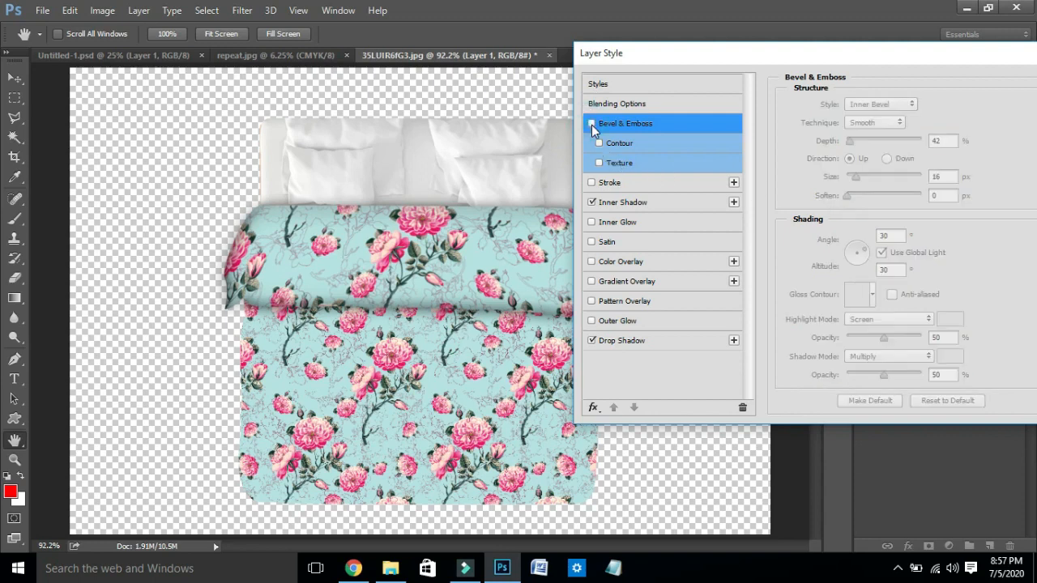
pyautogui.click(592, 125)
pyautogui.press('Return')
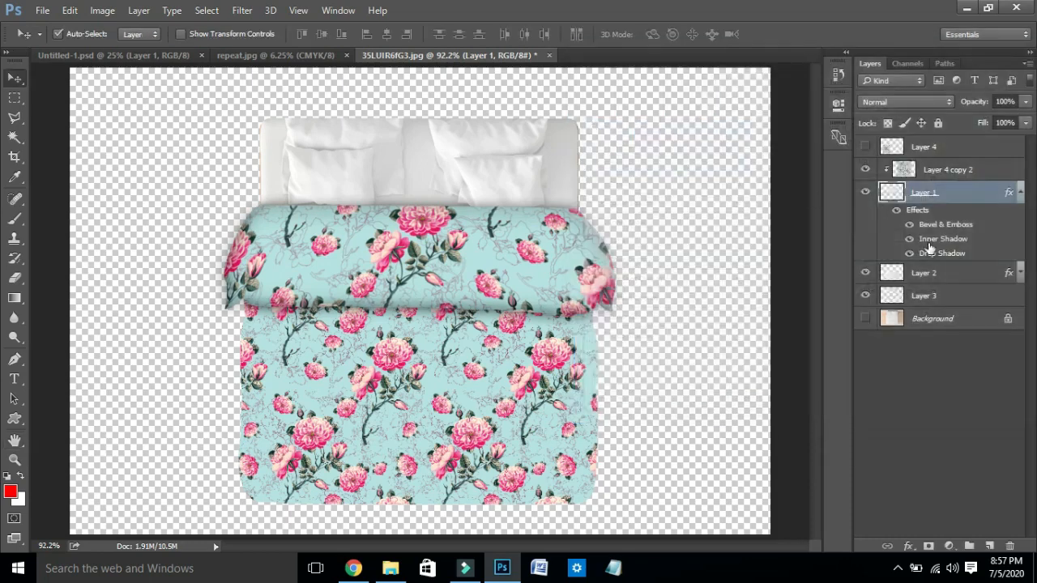
pyautogui.click(910, 225)
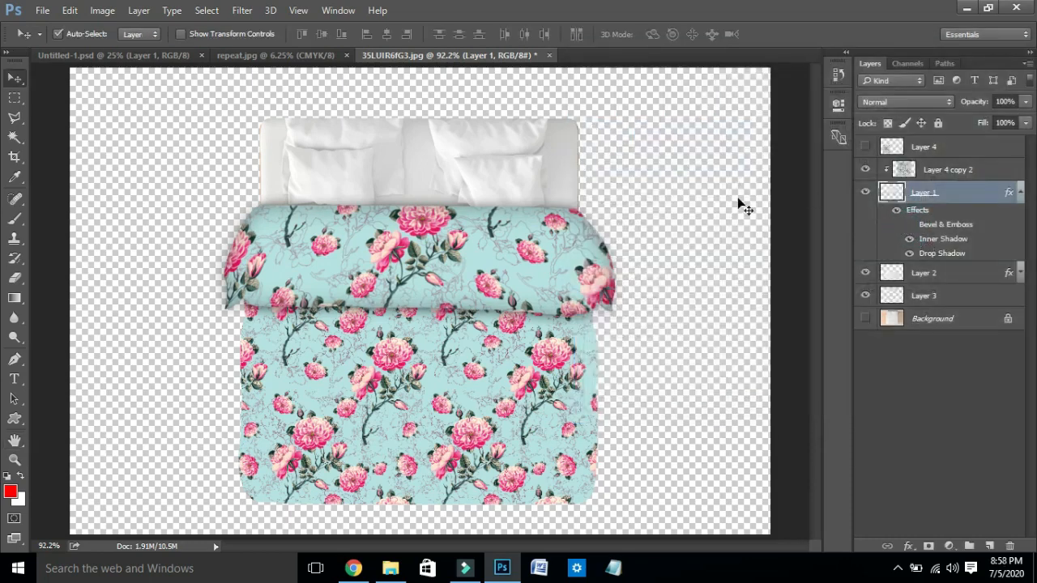
# Show the Background layer and copy Layer 1's layer style onto Layer 2
pyautogui.click(865, 319)
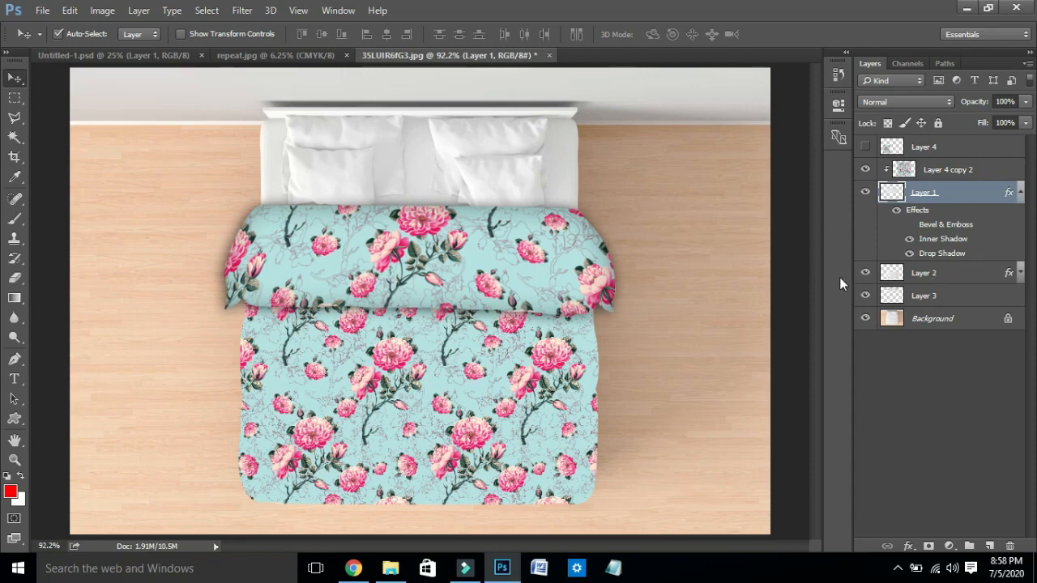
pyautogui.rightClick(965, 192)
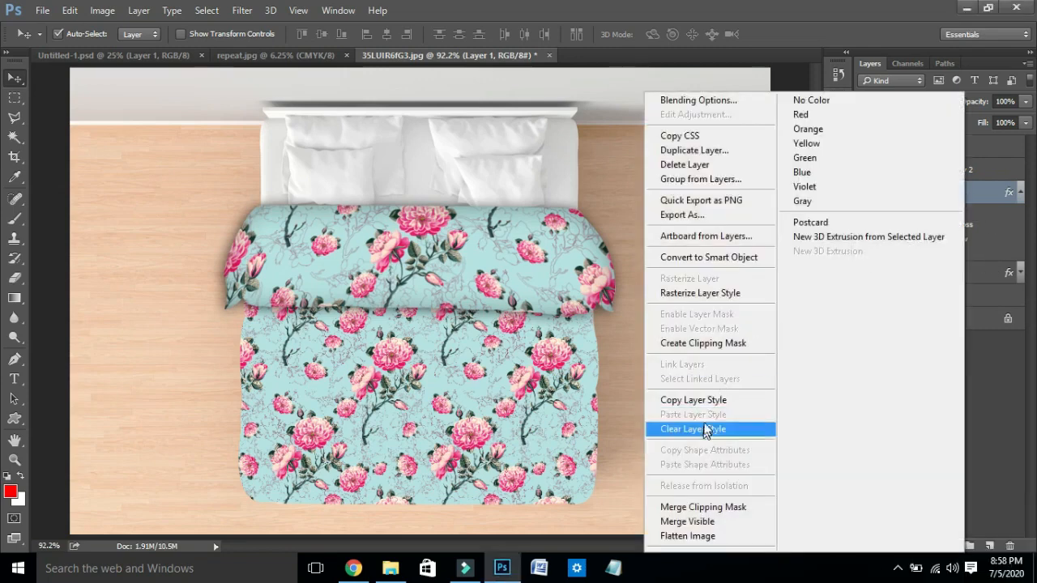
pyautogui.click(729, 400)
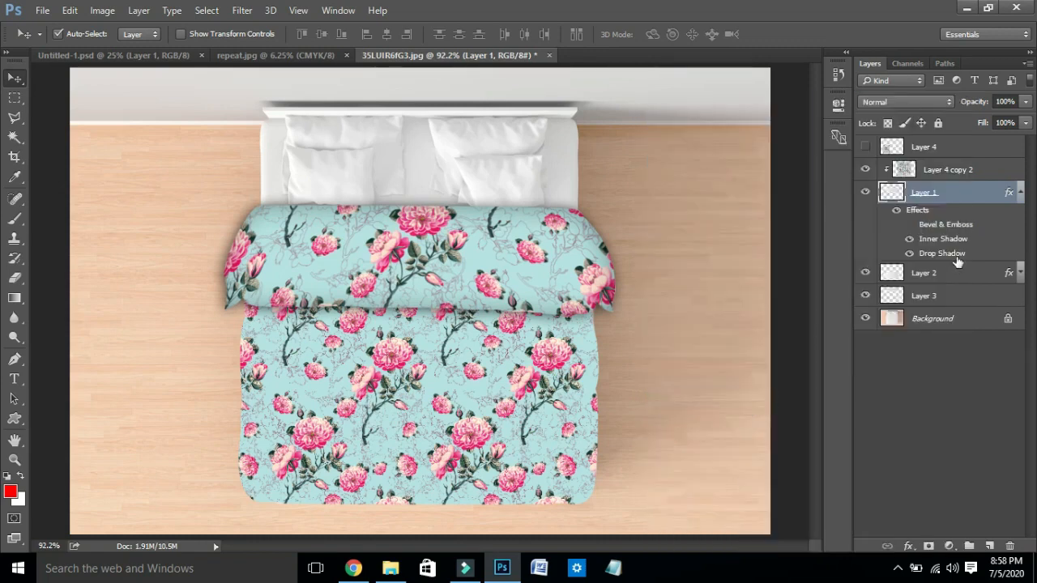
pyautogui.rightClick(952, 273)
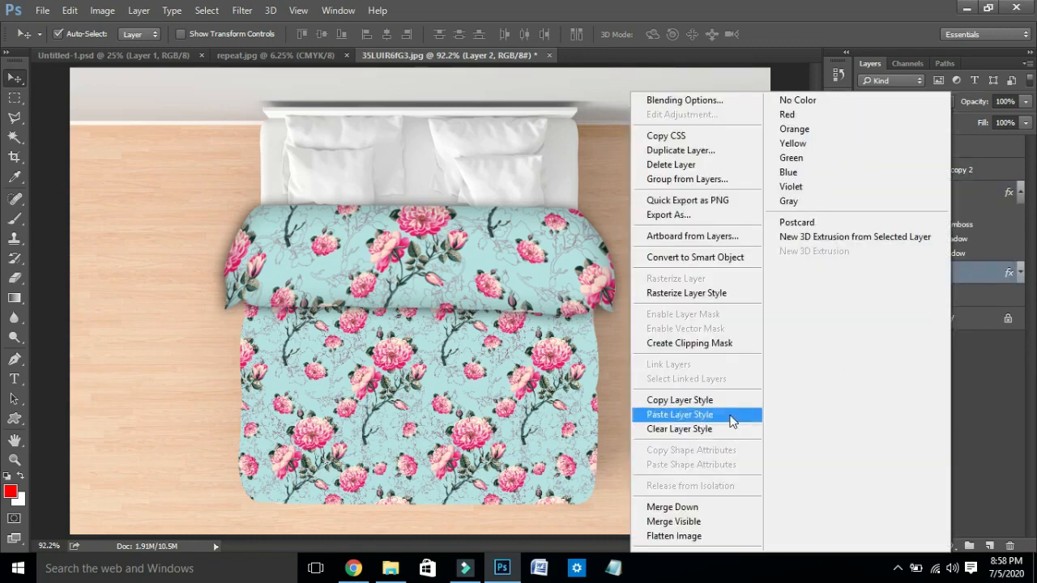
pyautogui.click(729, 416)
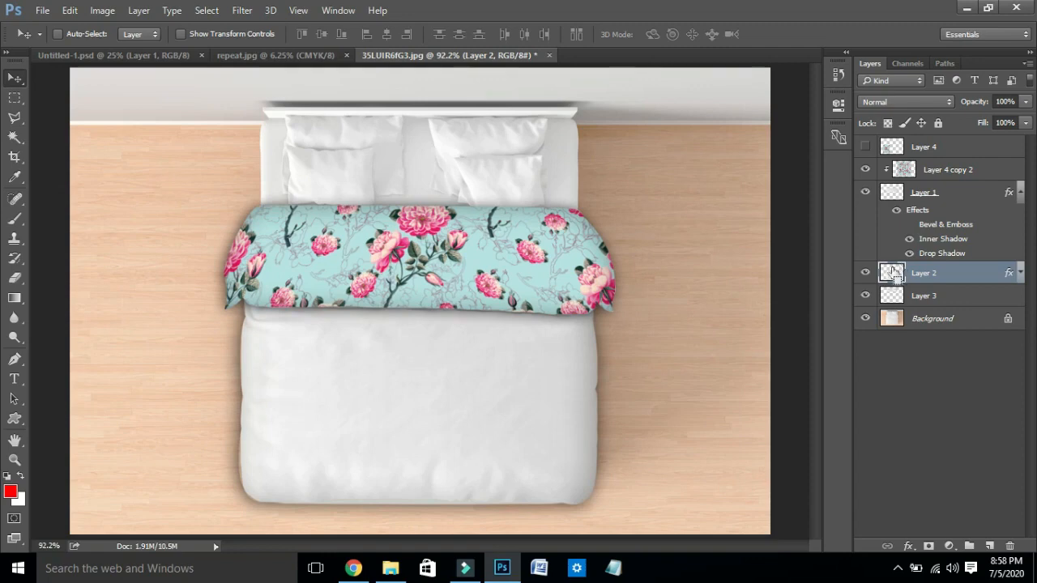
# Add the floral Pattern Overlay at 4% scale to Layer 2, keeping its inner and drop shadows
pyautogui.press('ctrl')
pyautogui.doubleClick(975, 276)
pyautogui.moveTo(414, 61); pyautogui.dragTo(679, 60)
pyautogui.click(565, 312)
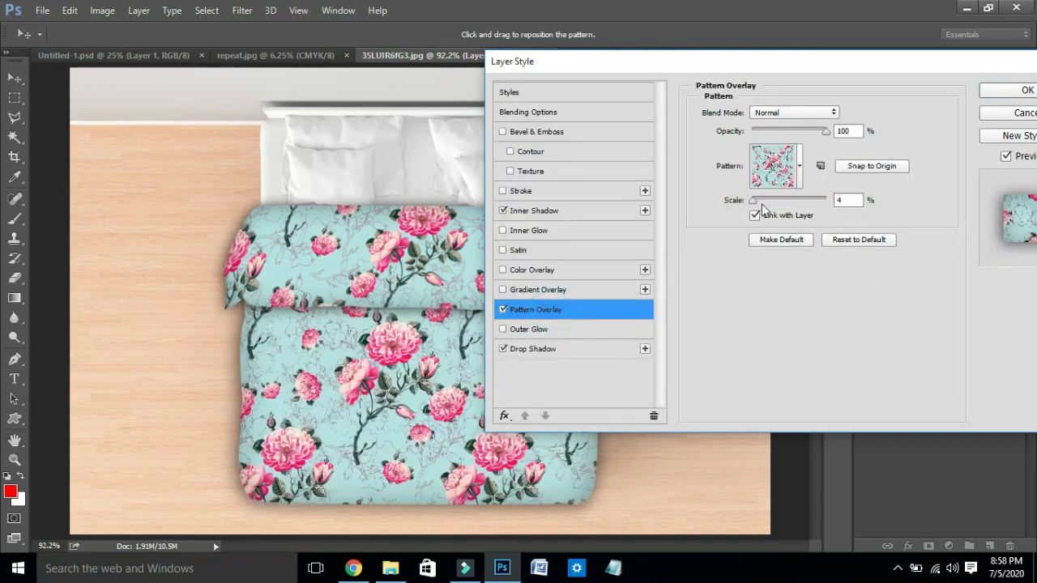
pyautogui.press('Return')
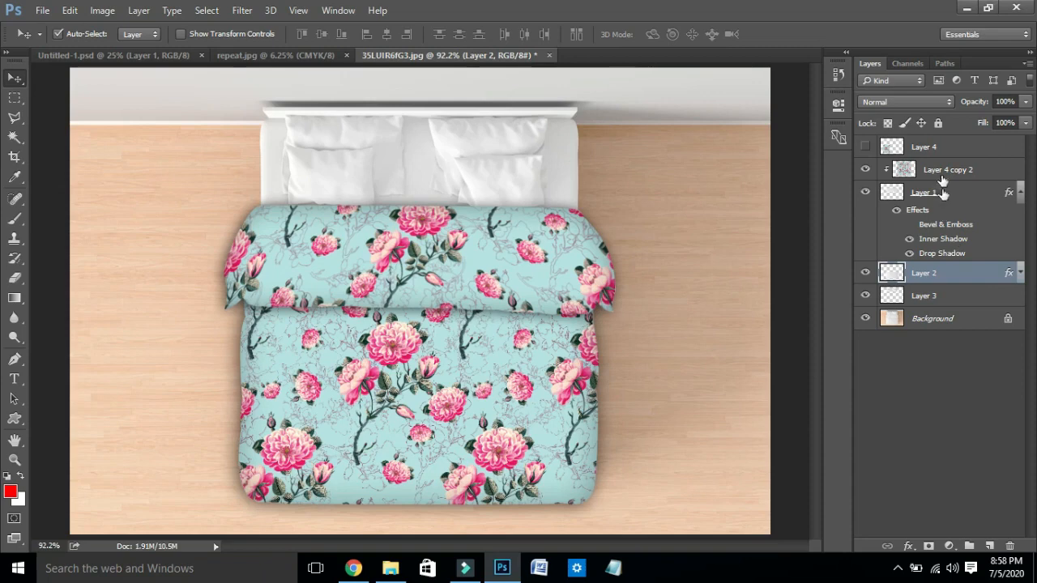
# Add a Color Overlay to Layer 3 in a light teal (#96d9d7), based on a colour sampled from the floral fabric
pyautogui.click(1020, 193)
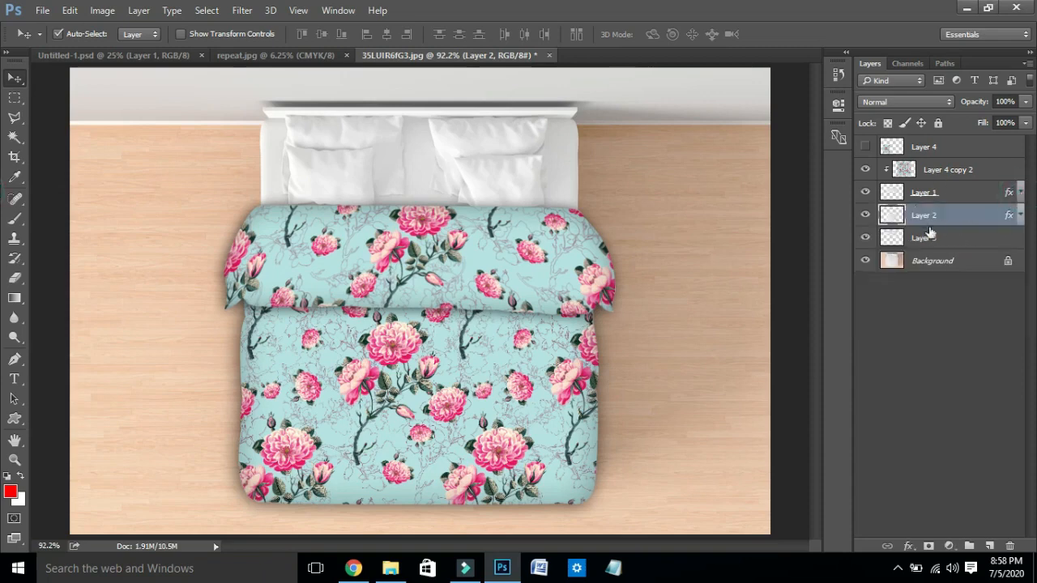
pyautogui.click(963, 238)
pyautogui.doubleClick(965, 239)
pyautogui.moveTo(308, 63); pyautogui.dragTo(698, 101)
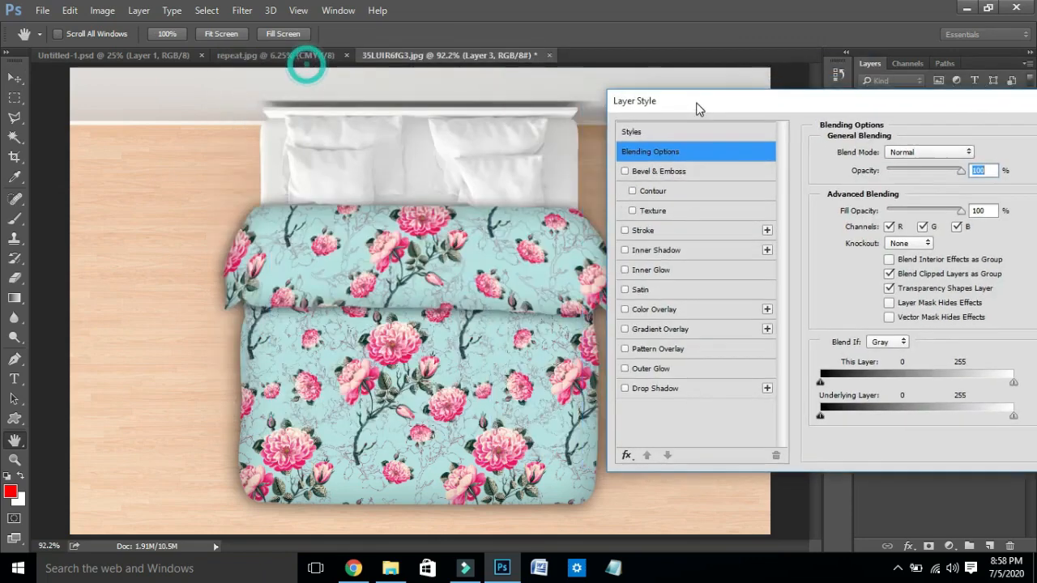
pyautogui.click(659, 310)
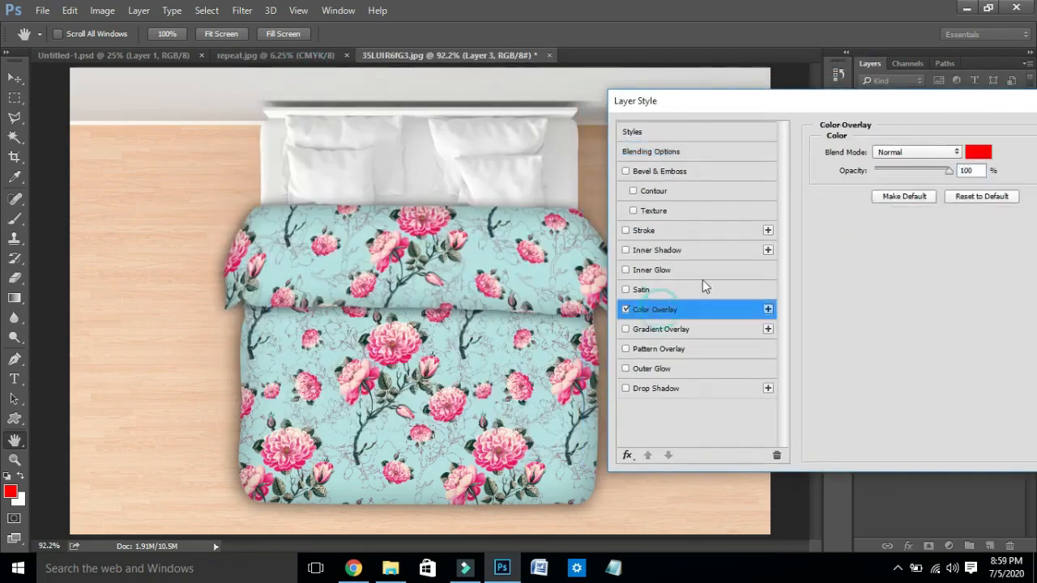
pyautogui.click(976, 152)
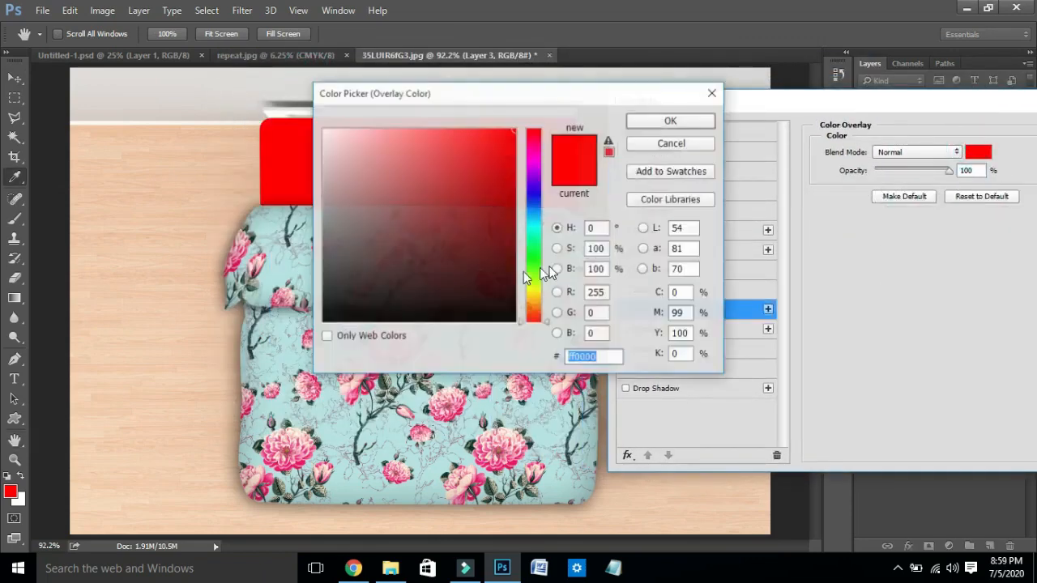
pyautogui.click(285, 330)
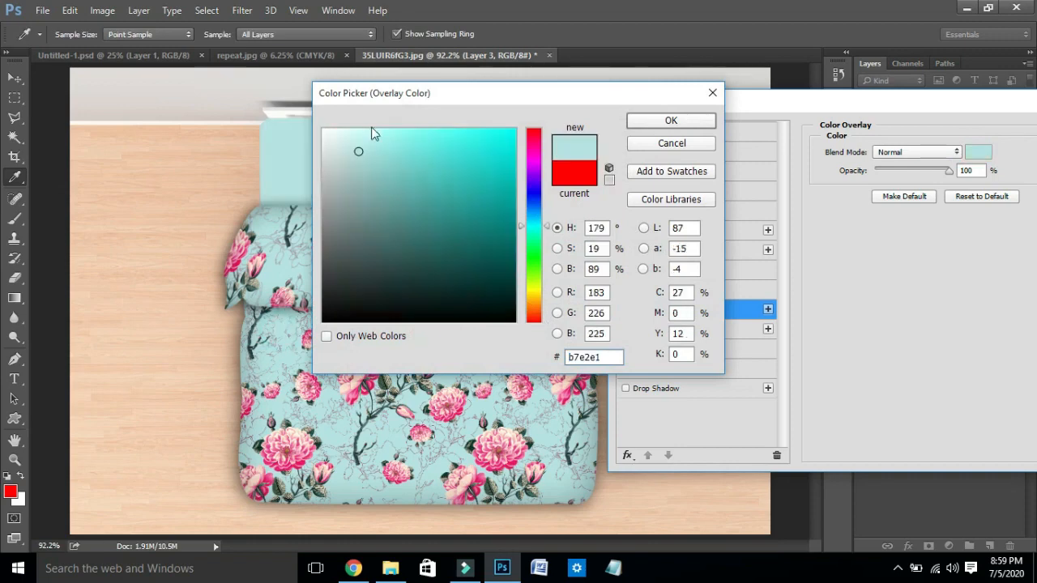
pyautogui.moveTo(399, 104); pyautogui.dragTo(636, 116)
pyautogui.moveTo(609, 162); pyautogui.dragTo(624, 169)
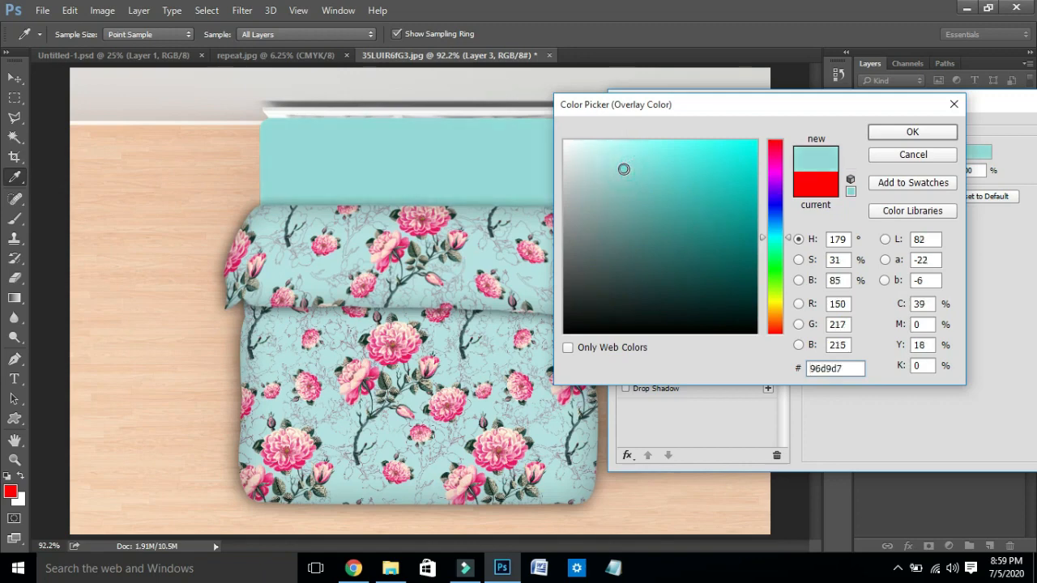
pyautogui.press('Return')
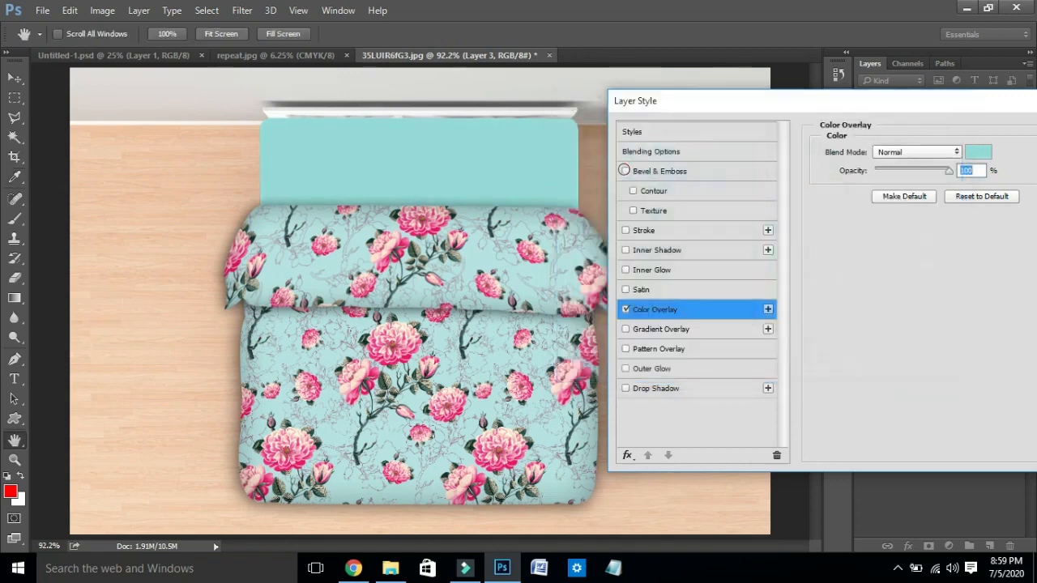
pyautogui.click(662, 350)
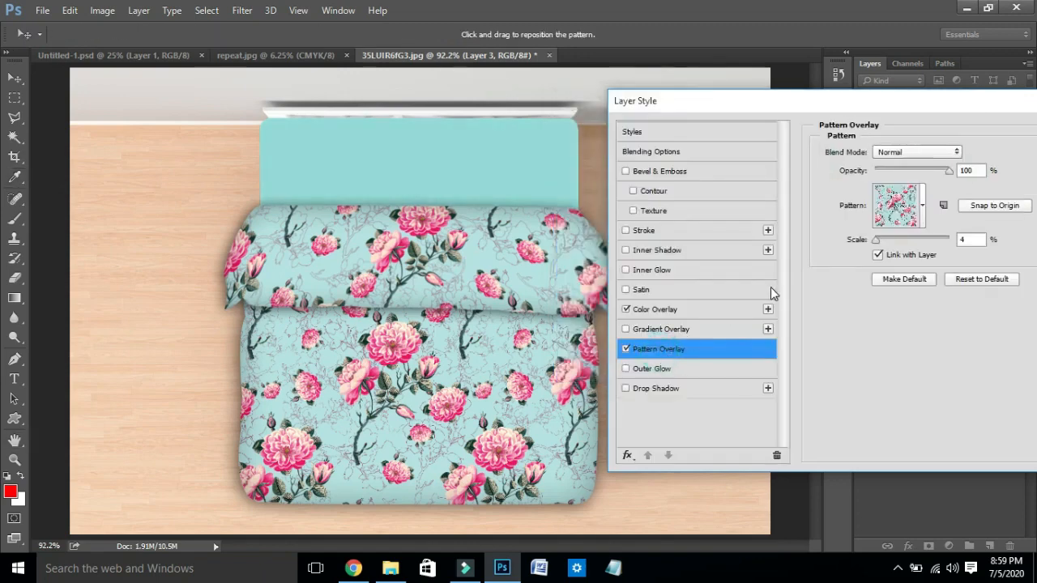
pyautogui.click(922, 209)
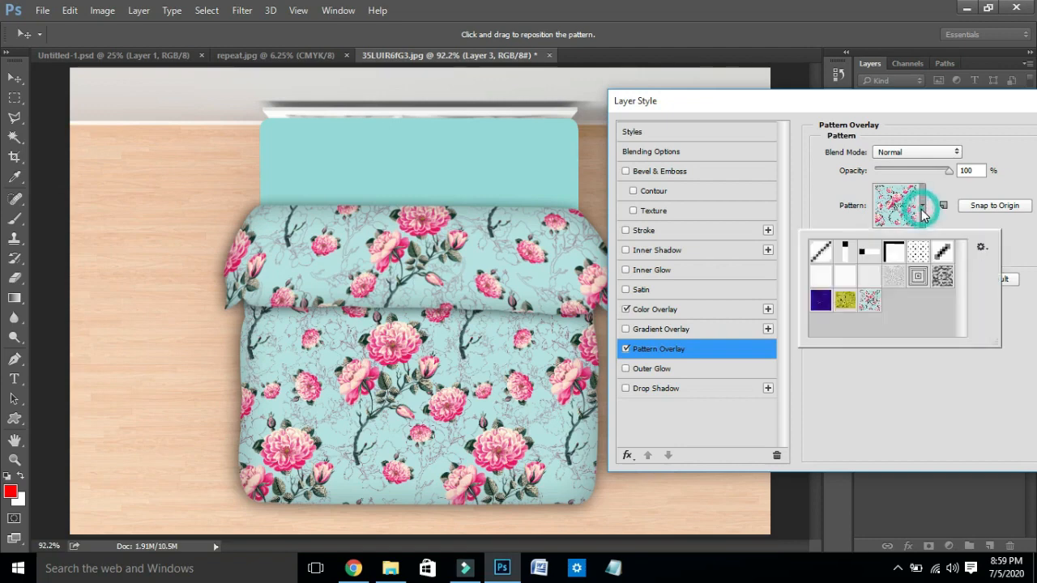
pyautogui.click(626, 350)
pyautogui.click(626, 350)
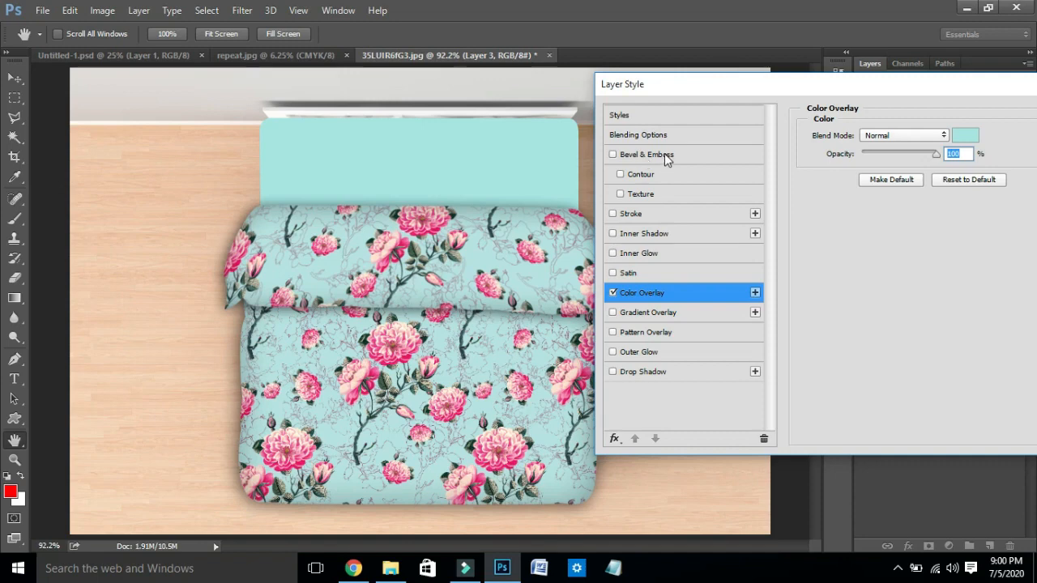
# Give Layer 3 a Bevel & Emboss texture using the dotted pattern, with a depth of +51% and a reduced scale
pyautogui.click(645, 195)
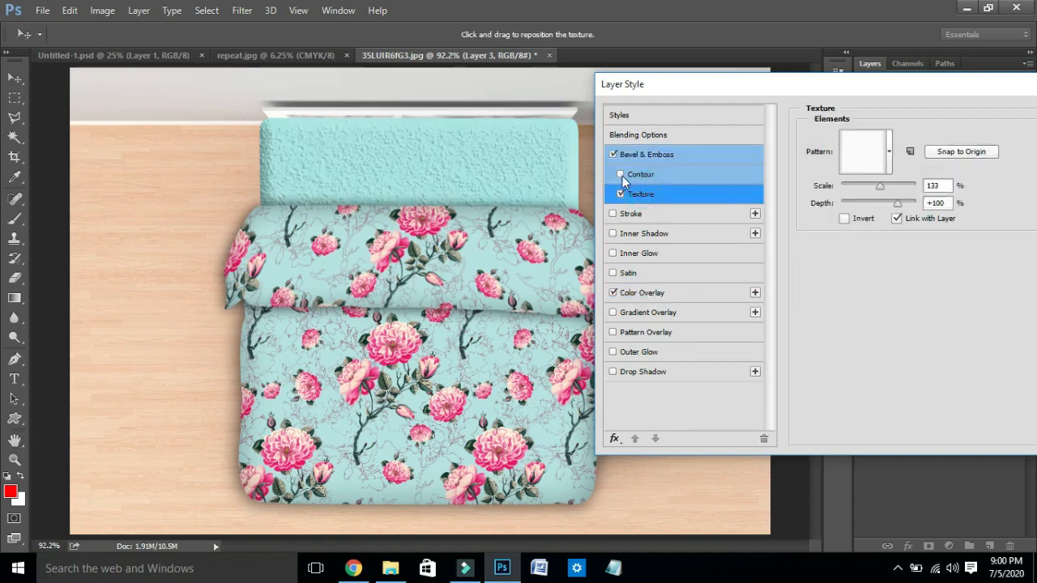
pyautogui.click(889, 151)
pyautogui.click(885, 197)
pyautogui.click(909, 198)
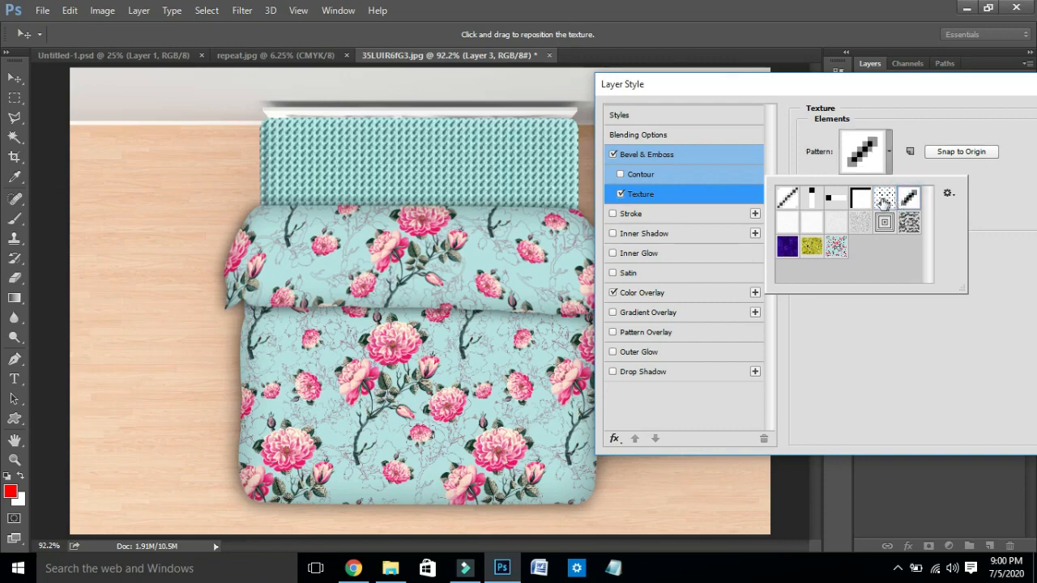
pyautogui.click(884, 200)
pyautogui.click(884, 217)
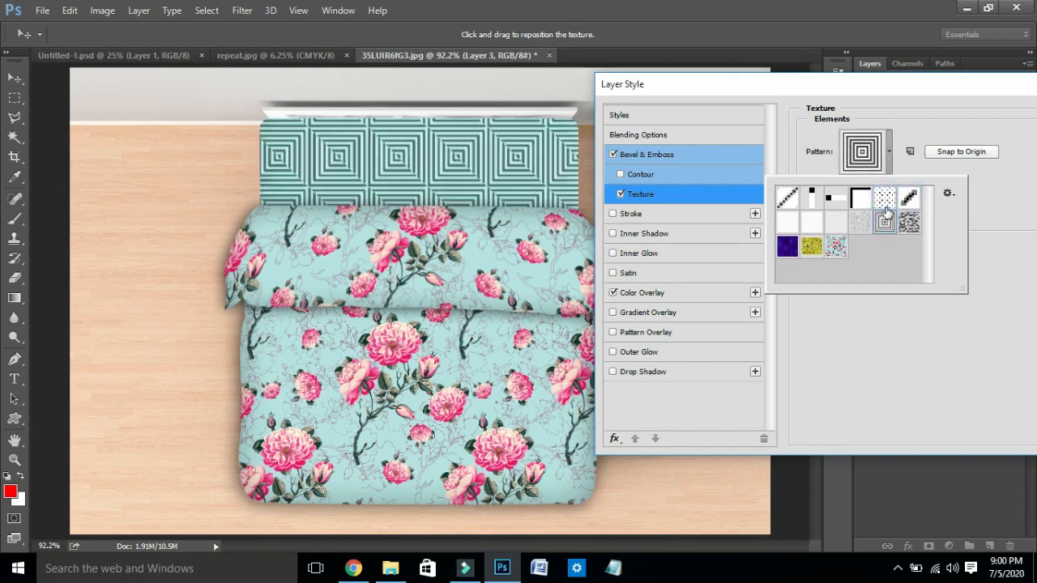
pyautogui.doubleClick(886, 200)
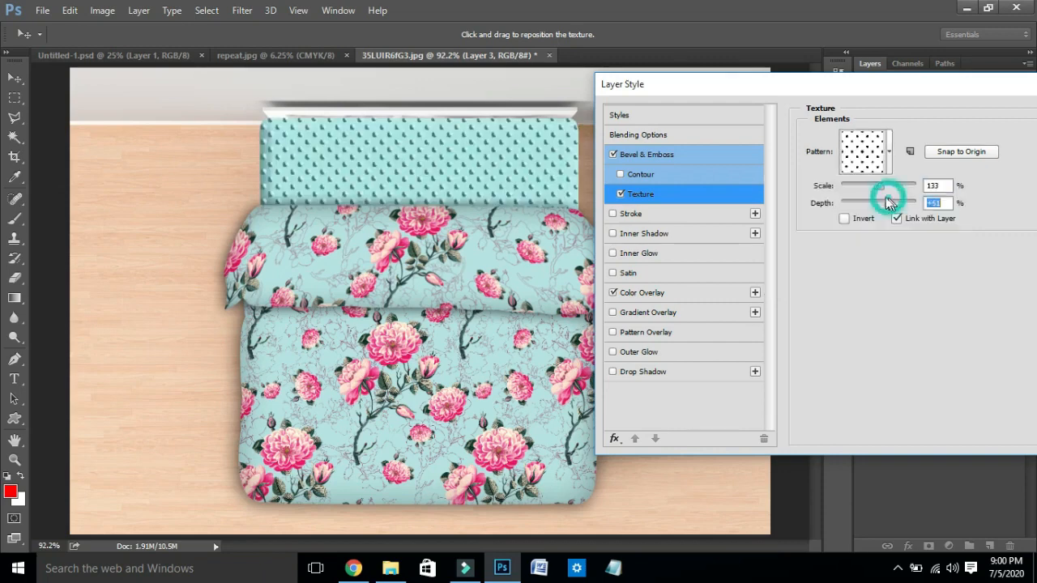
pyautogui.moveTo(881, 186); pyautogui.dragTo(858, 187)
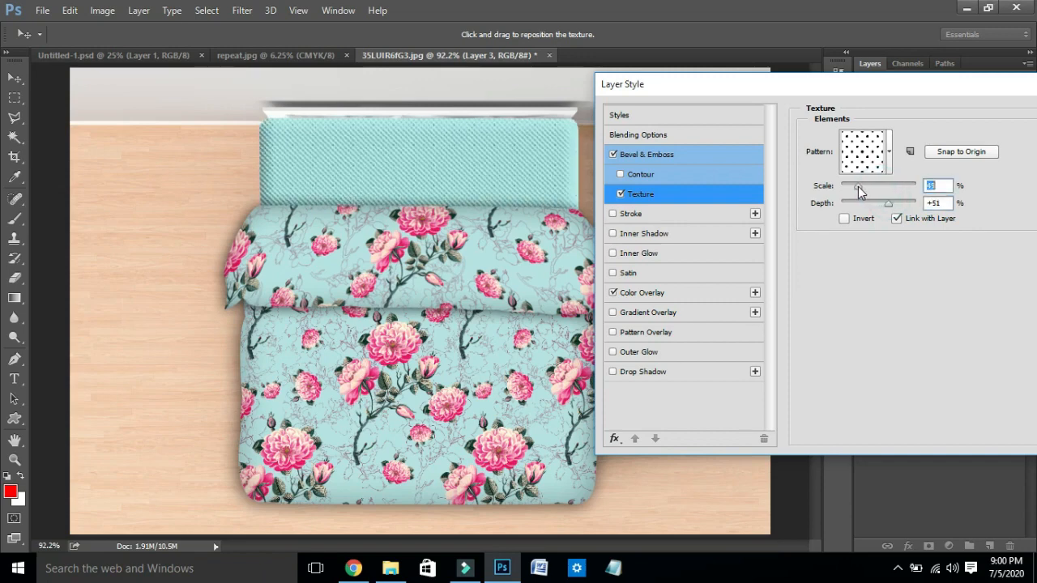
pyautogui.moveTo(858, 187); pyautogui.dragTo(859, 186)
# Add a black Multiply inner shadow to Layer 3 with 35% opacity, 4 px distance and a reduced size
pyautogui.click(679, 234)
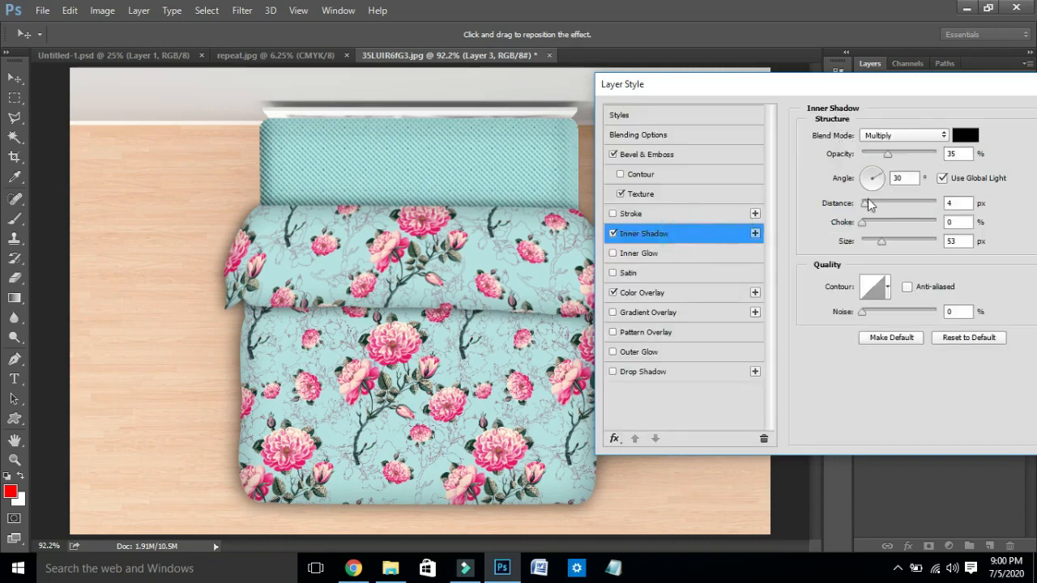
pyautogui.moveTo(880, 239); pyautogui.dragTo(865, 243)
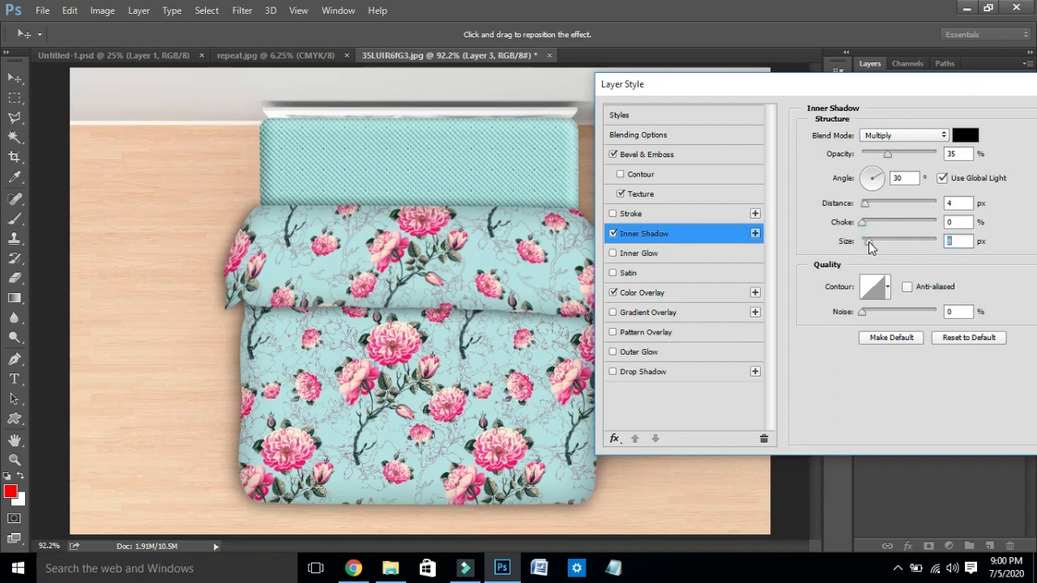
pyautogui.press('Return')
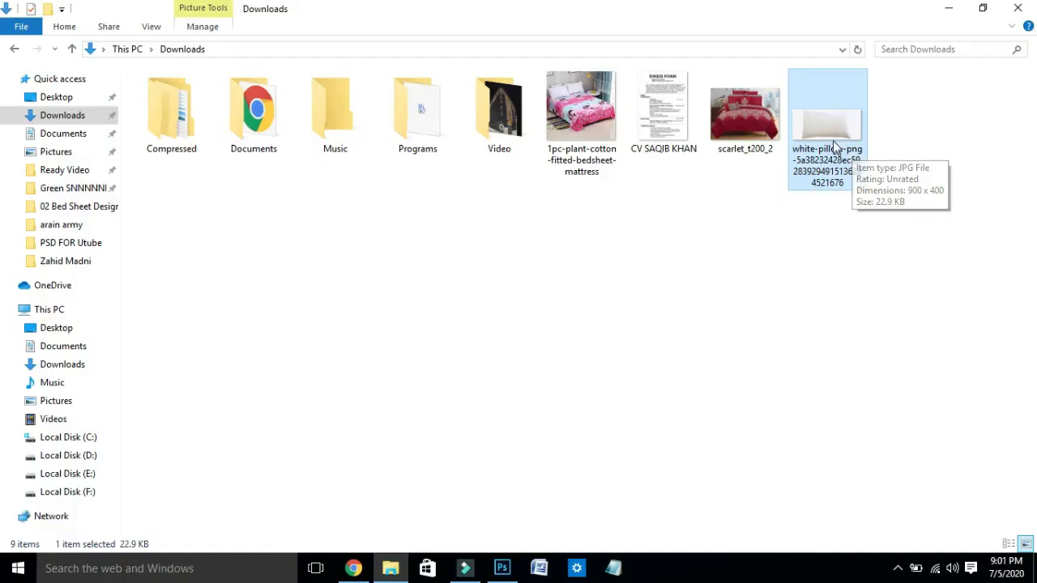
# Open the white pillow JPG from the Downloads folder in Photoshop, and close Untitled-1.psd and repeat.jpg
pyautogui.moveTo(835, 151); pyautogui.dragTo(617, 276)
pyautogui.moveTo(664, 247); pyautogui.dragTo(972, 229)
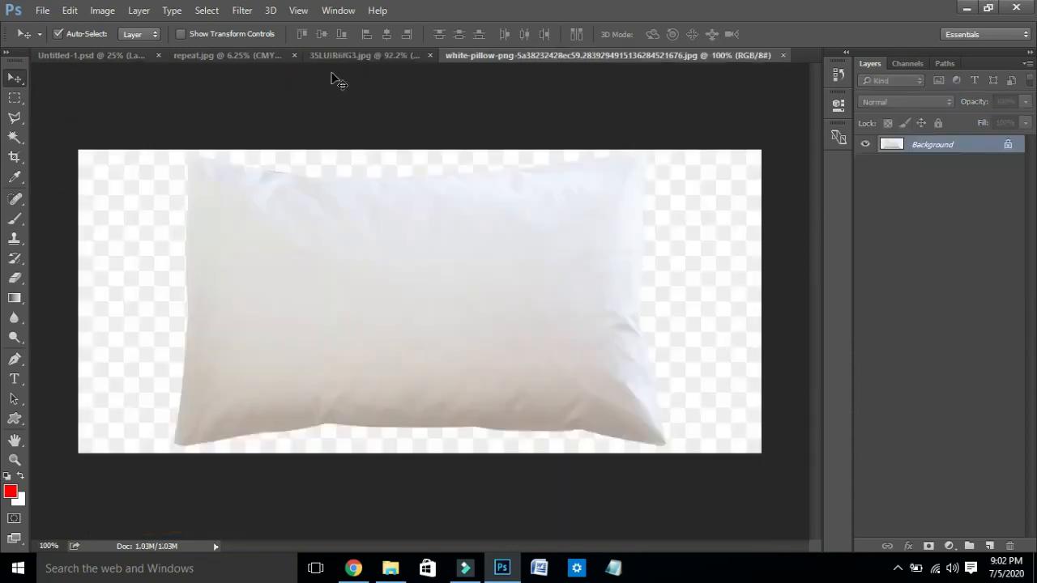
pyautogui.click(158, 56)
pyautogui.click(165, 55)
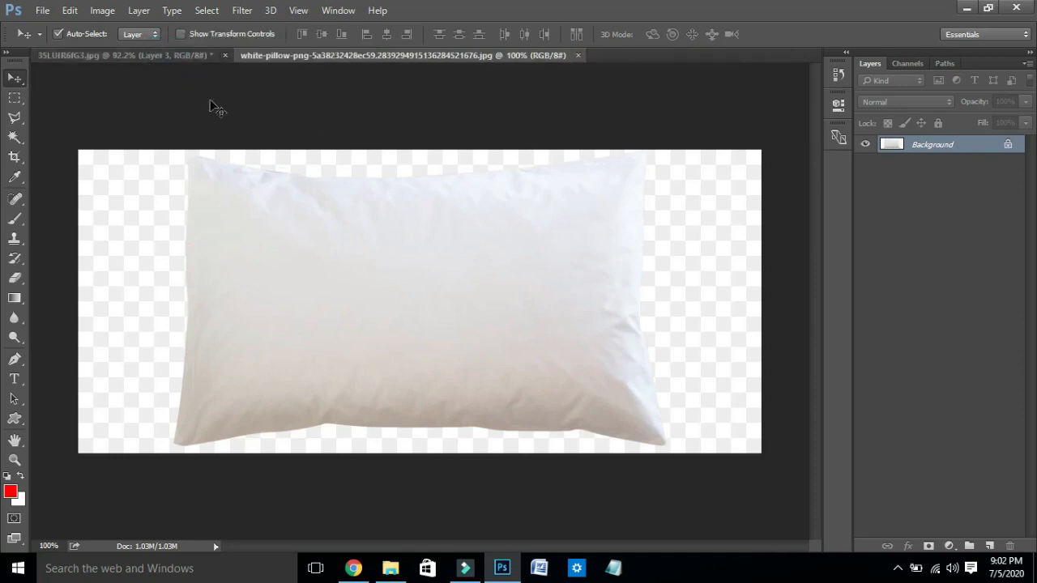
# Copy the pillow image into the bed document, bring it to the front of the layer stack and scale it down
pyautogui.moveTo(227, 215); pyautogui.dragTo(337, 226)
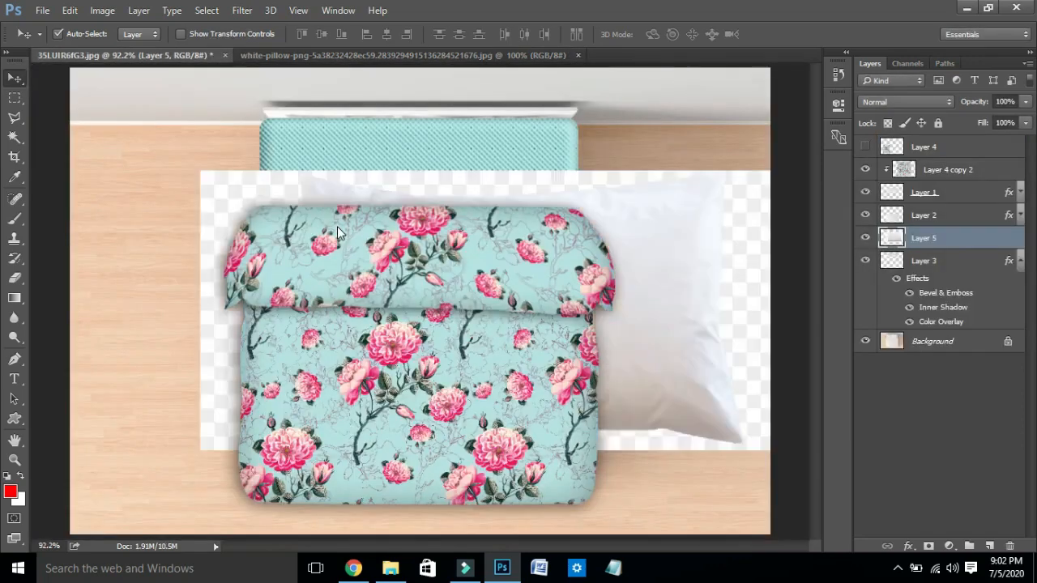
pyautogui.hotkey('ctrl', 'shift', ']')
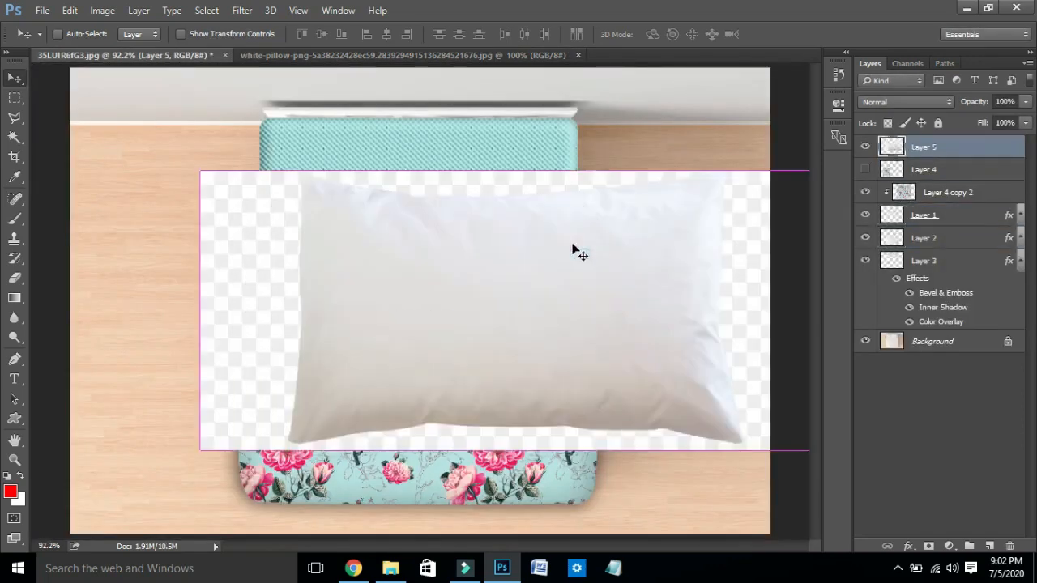
pyautogui.hotkey('ctrl', 't')
pyautogui.moveTo(198, 169); pyautogui.dragTo(265, 201)
pyautogui.press('Return')
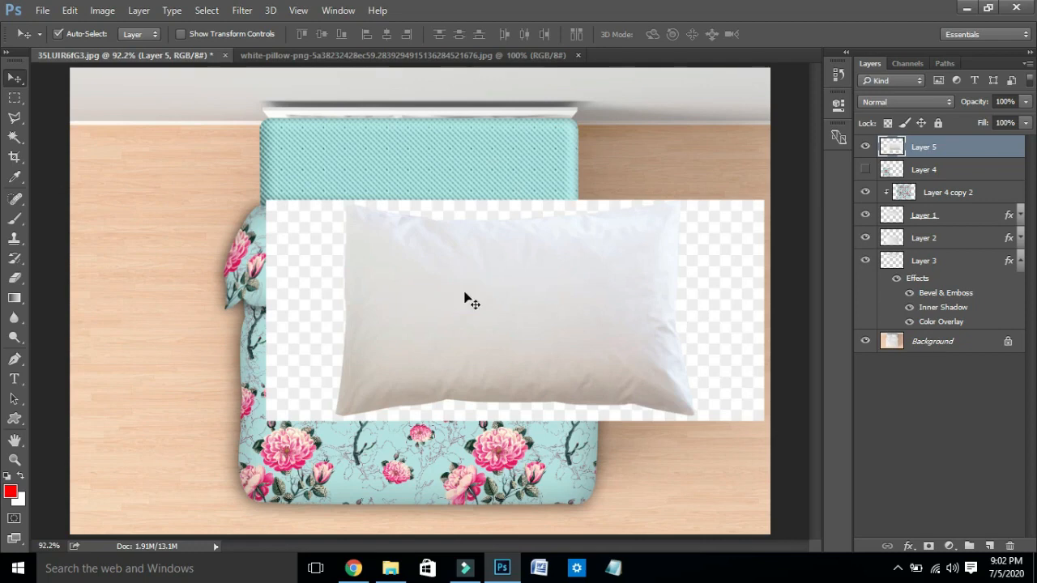
# Start a Pen tool path at the pillow's lower-left corner and trace its left edge around the upper-left corner
pyautogui.press('p')
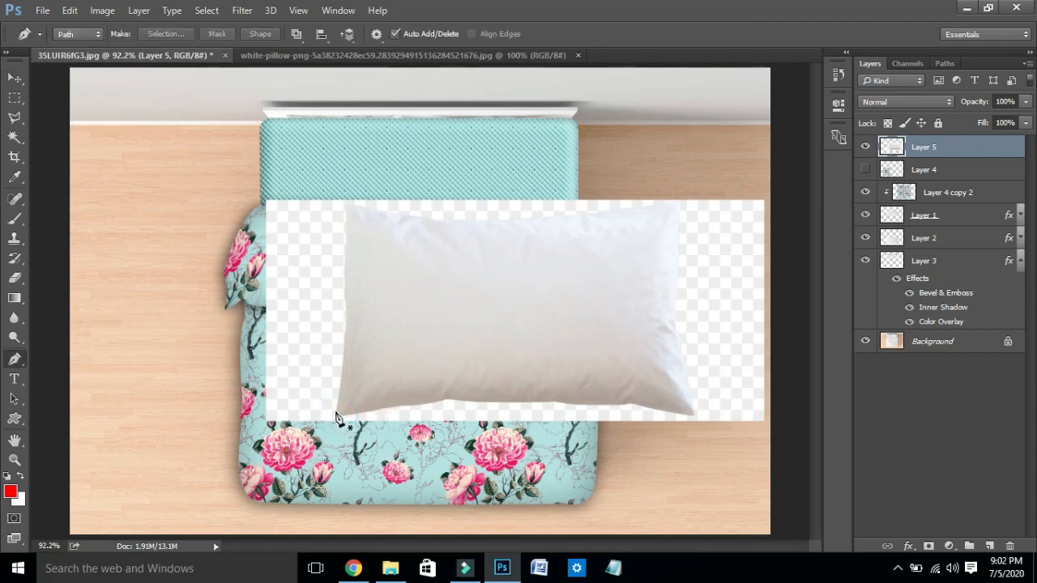
pyautogui.click(337, 408)
pyautogui.click(344, 314)
pyautogui.hotkey('ctrl', 'z')
pyautogui.moveTo(345, 299); pyautogui.dragTo(339, 264)
pyautogui.keyDown('alt'); pyautogui.click(345, 298); pyautogui.keyUp('alt')
pyautogui.moveTo(344, 246); pyautogui.dragTo(345, 241)
pyautogui.moveTo(345, 236); pyautogui.dragTo(387, 222)
pyautogui.click(364, 209)
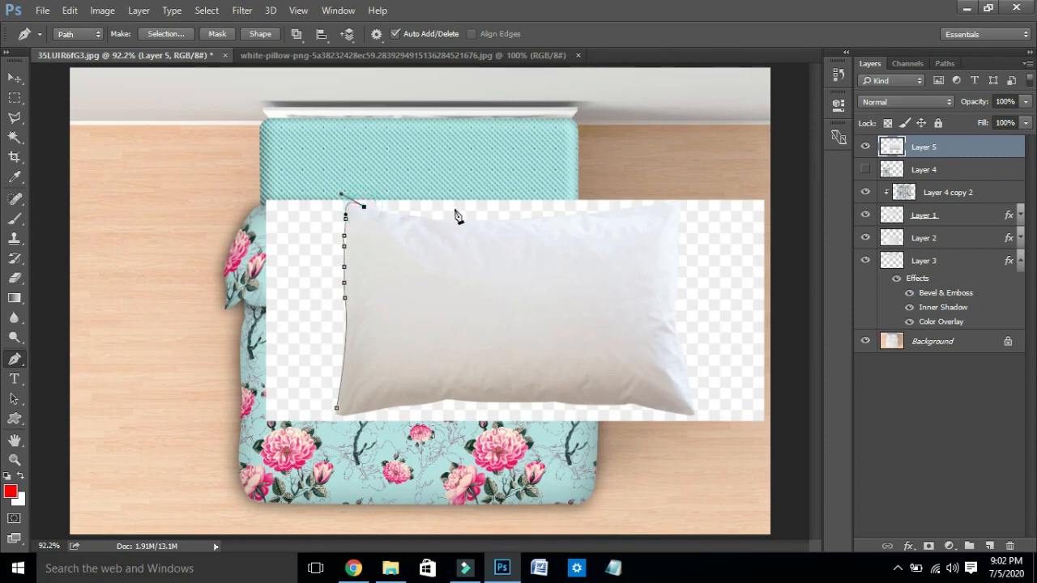
# Continue the path along the pillow's upper edge, around the upper-right corner and down its right edge
pyautogui.moveTo(480, 219); pyautogui.dragTo(487, 218)
pyautogui.hotkey('ctrl', 'z')
pyautogui.hotkey('ctrl', 'alt', 'z')
pyautogui.moveTo(473, 225); pyautogui.dragTo(477, 221)
pyautogui.moveTo(594, 214); pyautogui.dragTo(663, 209)
pyautogui.click(660, 204)
pyautogui.moveTo(680, 220); pyautogui.dragTo(692, 394)
pyautogui.keyDown('alt'); pyautogui.click(680, 222); pyautogui.keyUp('alt')
pyautogui.hotkey('ctrl', 'z')
pyautogui.hotkey('ctrl', 'z')
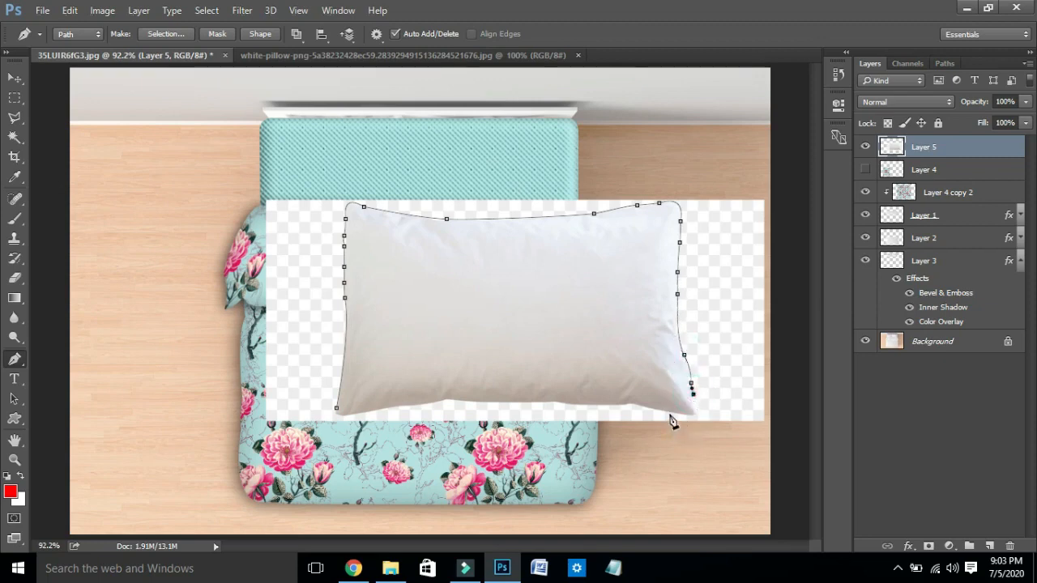
# Trace the path around the lower-right corner and along the pillow's lower edge, and close it at the starting point
pyautogui.moveTo(666, 409); pyautogui.dragTo(626, 402)
pyautogui.keyDown('alt'); pyautogui.click(671, 413); pyautogui.keyUp('alt')
pyautogui.click(661, 412)
pyautogui.click(640, 405)
pyautogui.click(632, 402)
pyautogui.click(625, 403)
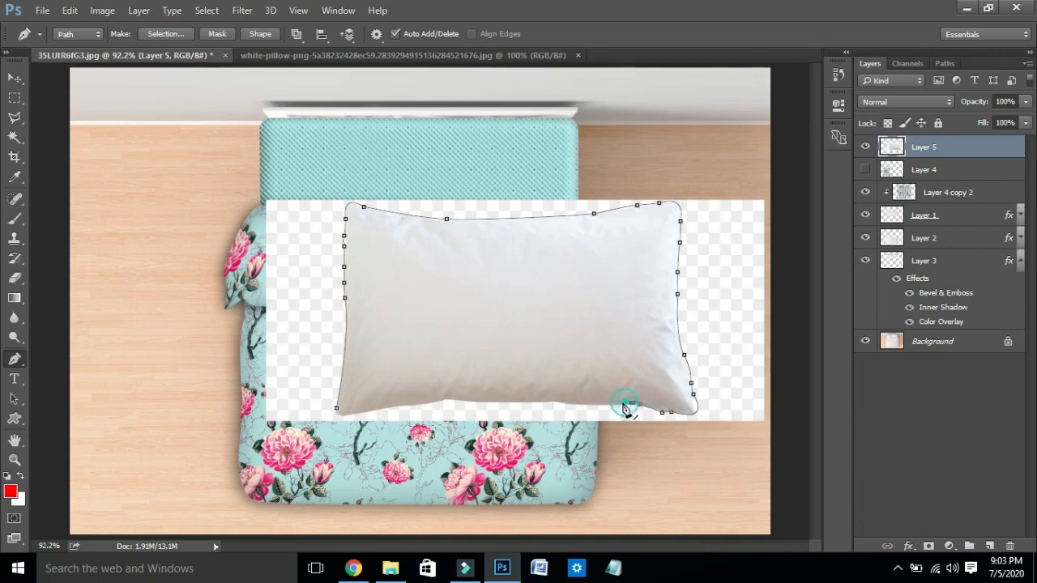
pyautogui.moveTo(559, 403); pyautogui.dragTo(543, 402)
pyautogui.keyDown('alt'); pyautogui.click(559, 403); pyautogui.keyUp('alt')
pyautogui.moveTo(452, 400); pyautogui.dragTo(444, 398)
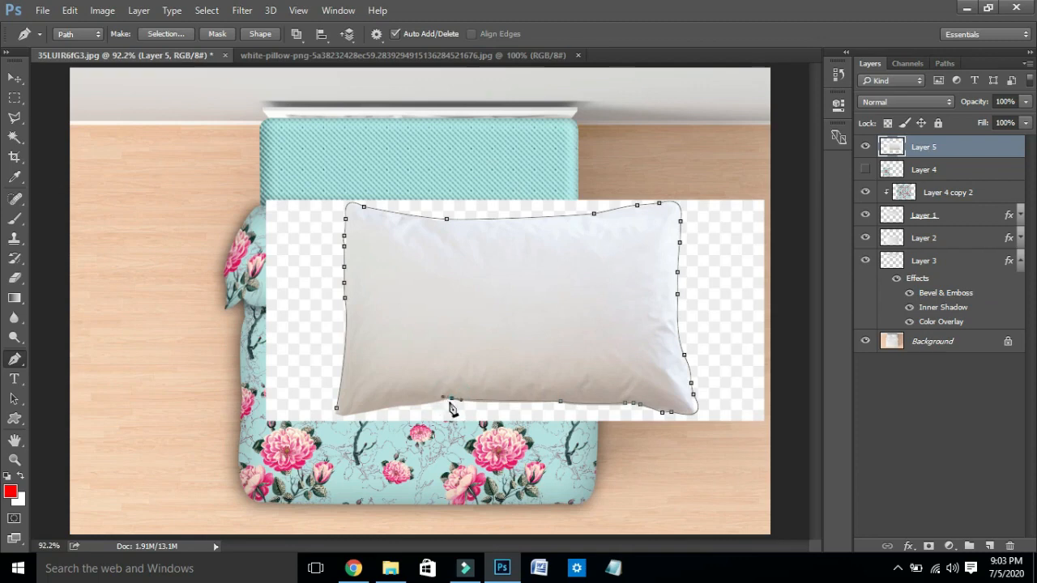
pyautogui.keyDown('alt'); pyautogui.click(451, 401); pyautogui.keyUp('alt')
pyautogui.moveTo(432, 401); pyautogui.dragTo(366, 418)
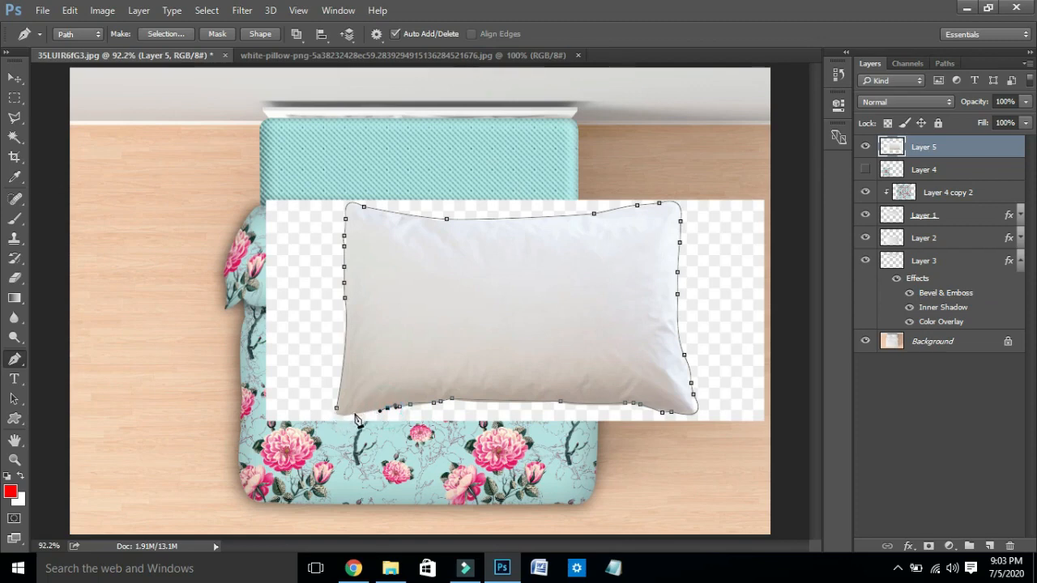
pyautogui.click(341, 414)
pyautogui.moveTo(337, 409); pyautogui.dragTo(340, 398)
# Turn the path into a selection, copy the pillow to a new layer and delete the original Layer 5
pyautogui.hotkey('ctrl', 'Return')
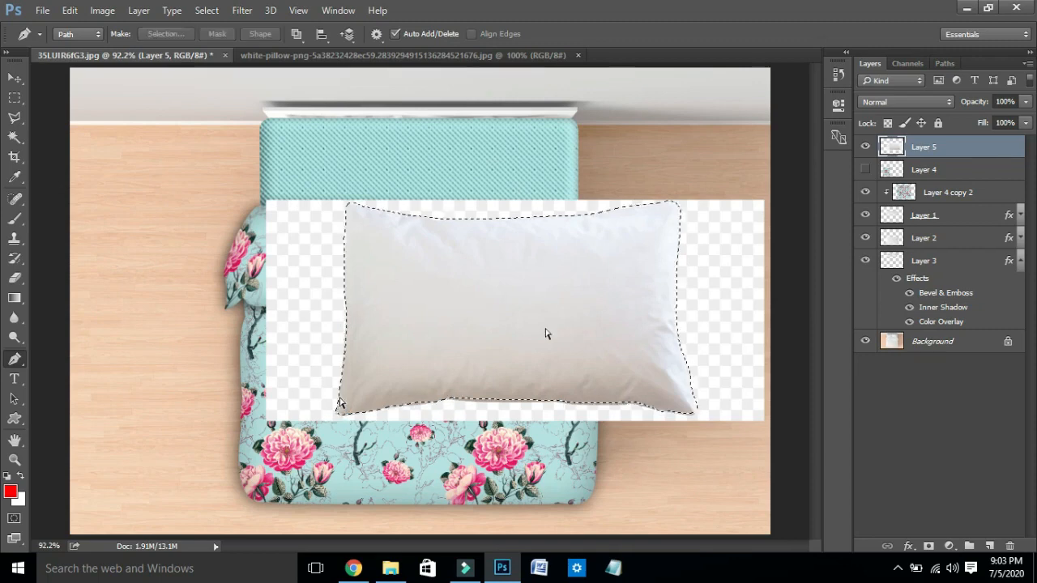
pyautogui.hotkey('ctrl', 'j')
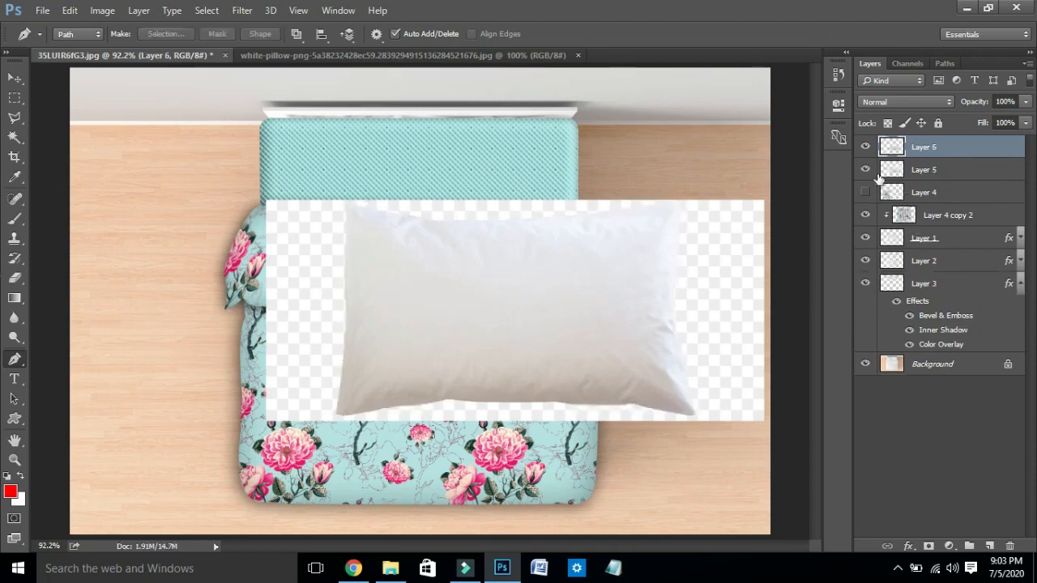
pyautogui.click(928, 170)
pyautogui.press('Delete')
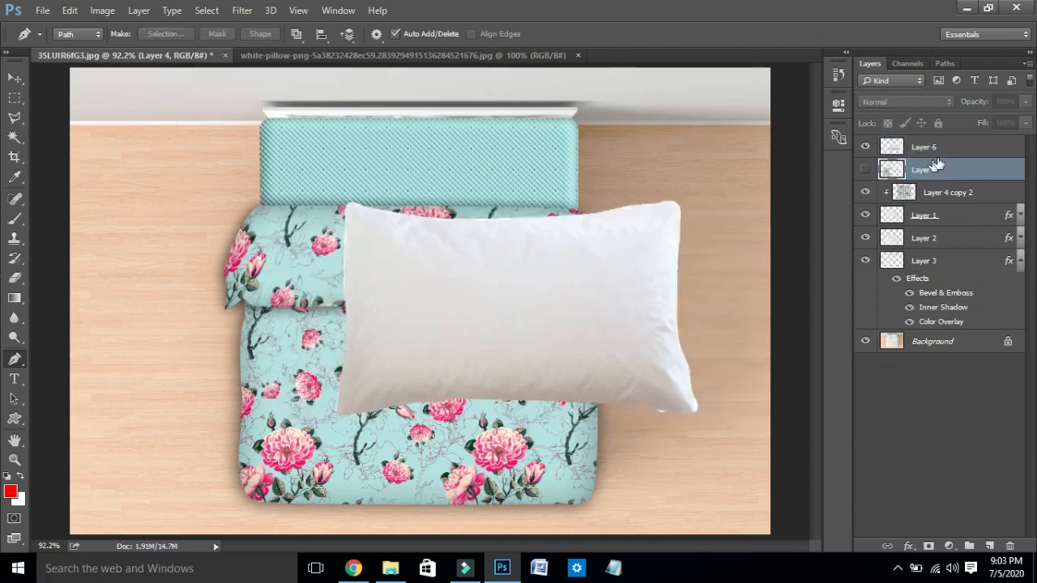
# Collapse Layer 3's effects list and select the hidden Layer 4
pyautogui.click(928, 261)
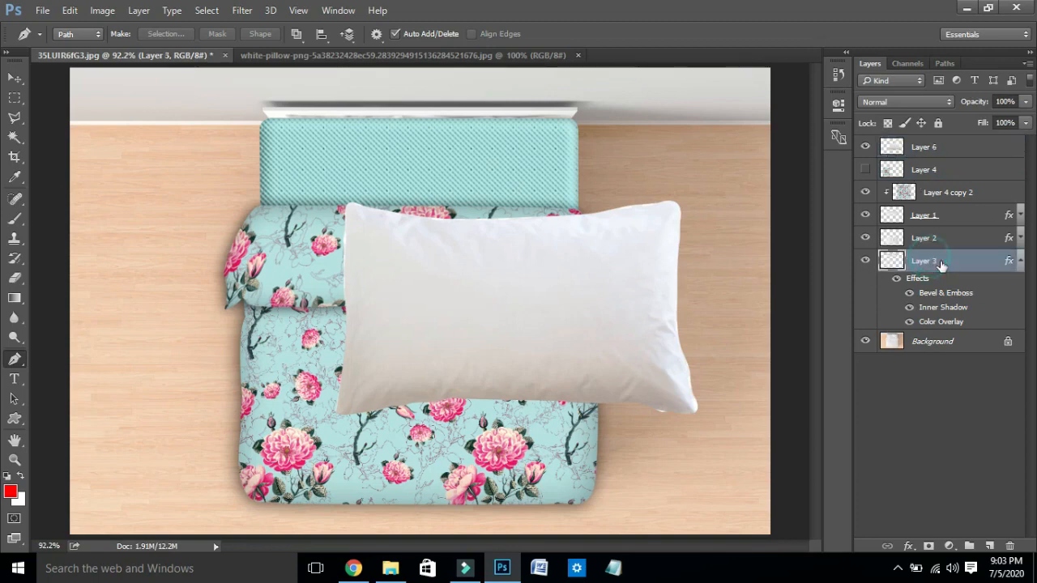
pyautogui.click(1020, 264)
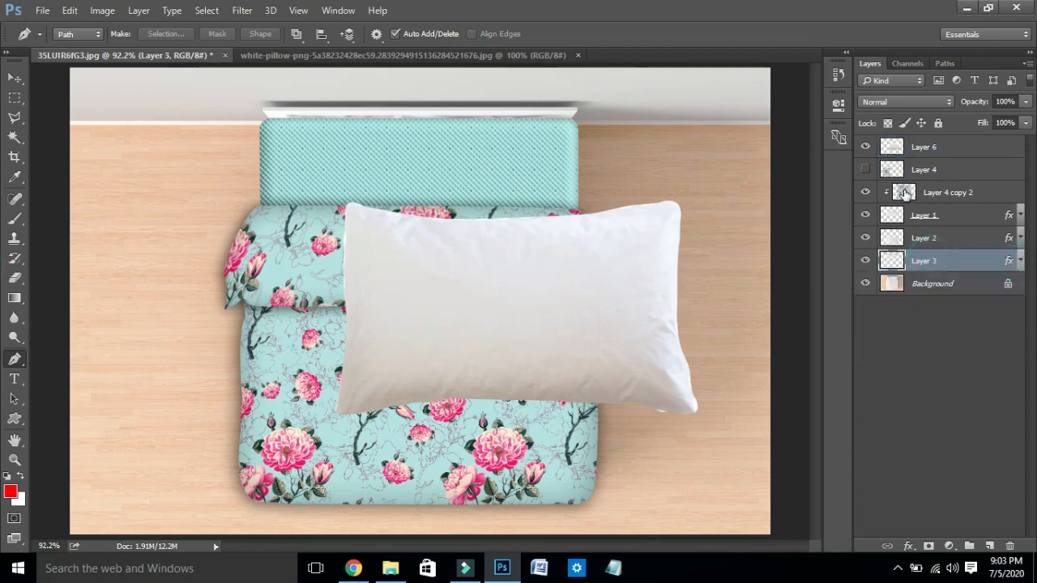
pyautogui.click(934, 173)
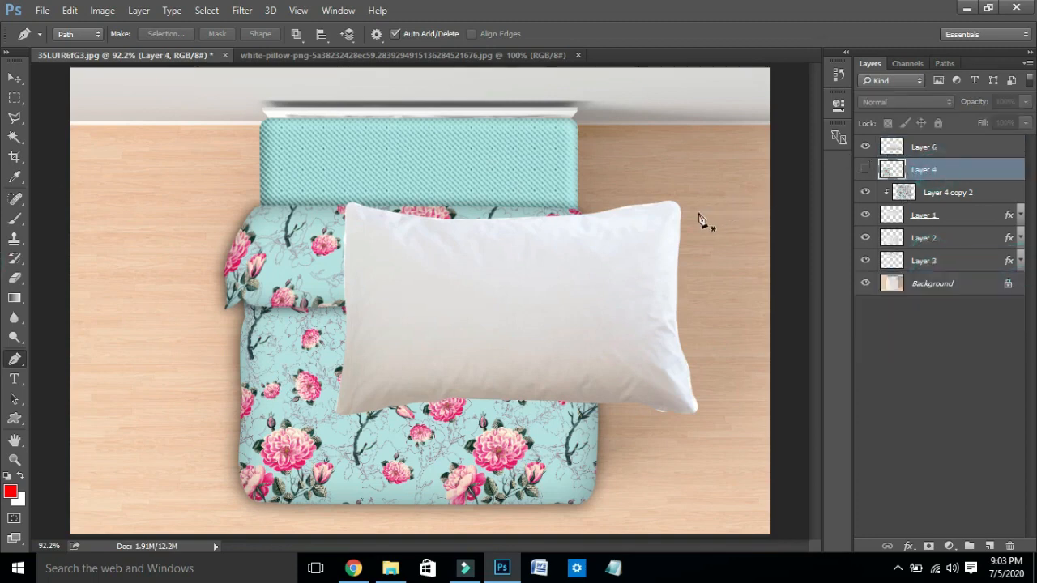
# Scale the white pillow down to fit the right half of the bed's head and place a copy of it on the left half
pyautogui.press('v')
pyautogui.moveTo(615, 271); pyautogui.dragTo(614, 173)
pyautogui.hotkey('ctrl', 't')
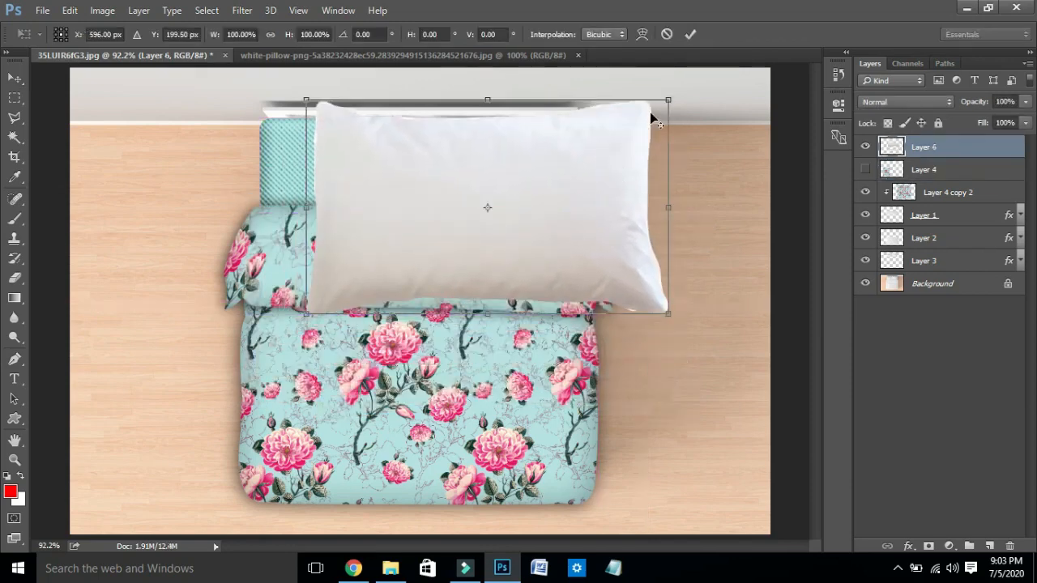
pyautogui.moveTo(669, 99); pyautogui.dragTo(565, 170)
pyautogui.moveTo(519, 203); pyautogui.dragTo(366, 162)
pyautogui.press('Return')
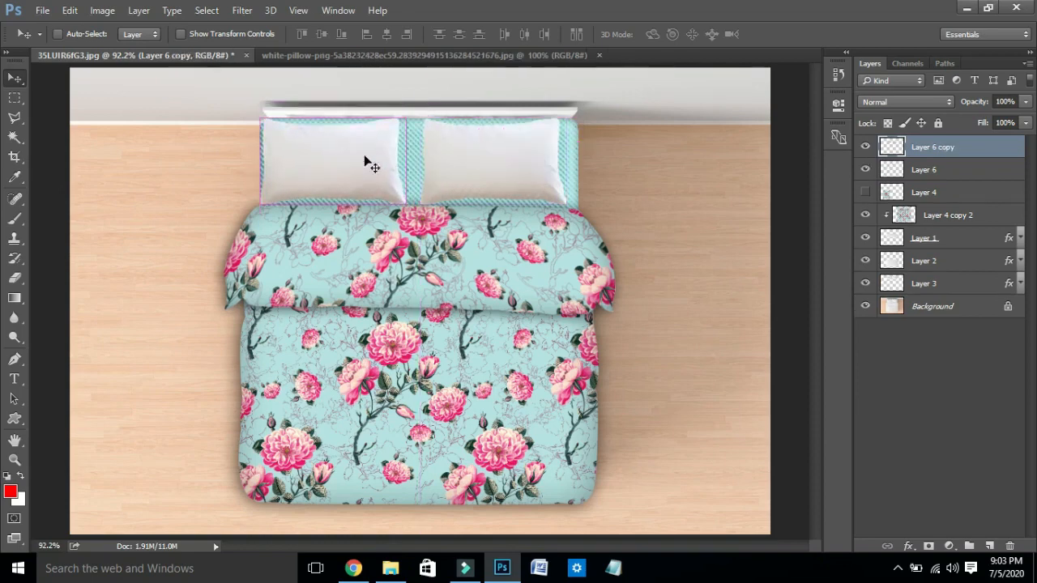
# Flip the left pillow copy horizontally so it mirrors the right pillow
pyautogui.hotkey('ctrl', 't')
pyautogui.rightClick(366, 162)
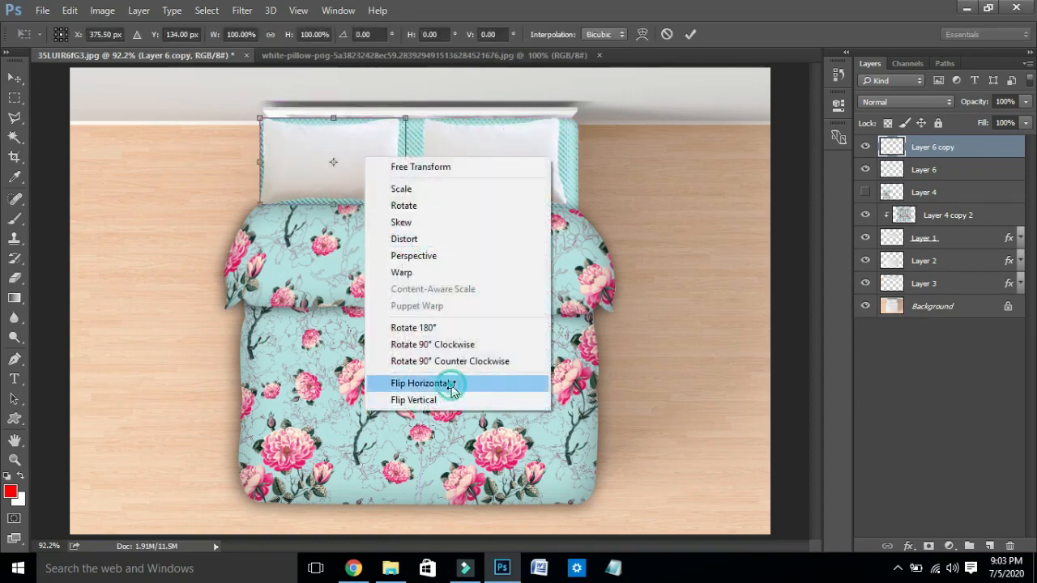
pyautogui.click(448, 382)
pyautogui.doubleClick(352, 167)
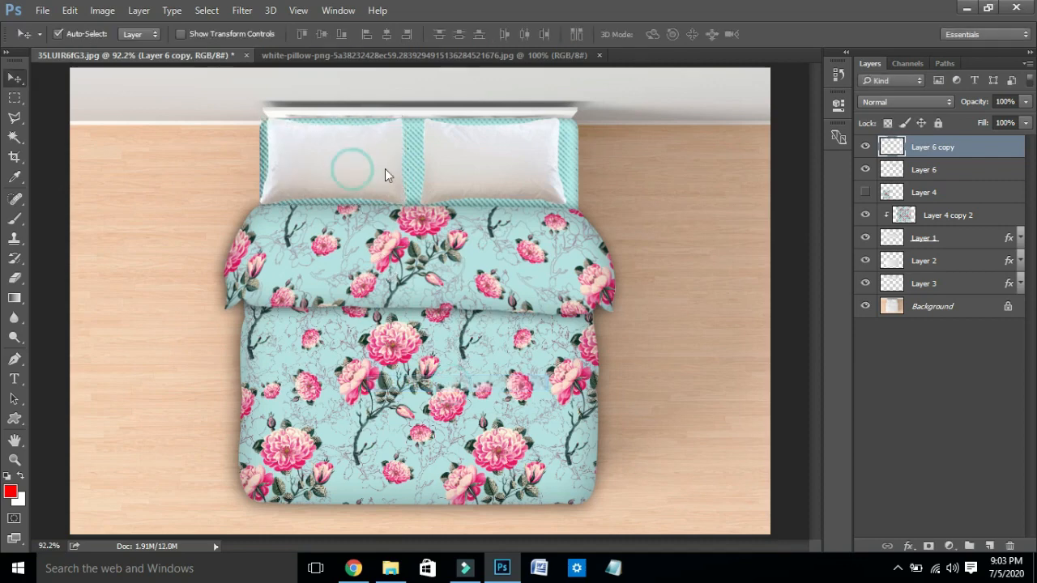
# Scale both pillows down slightly together and reposition each one on the teal sheet with a wider gap between them
pyautogui.keyDown('shift'); pyautogui.click(458, 172); pyautogui.keyUp('shift')
pyautogui.hotkey('ctrl', 't')
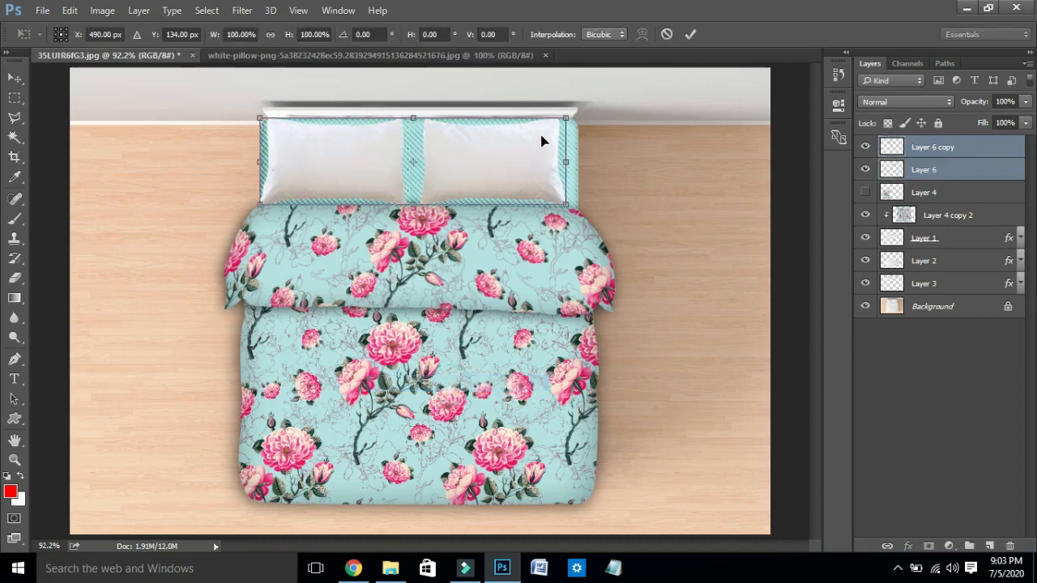
pyautogui.moveTo(564, 116); pyautogui.dragTo(551, 122)
pyautogui.doubleClick(521, 149)
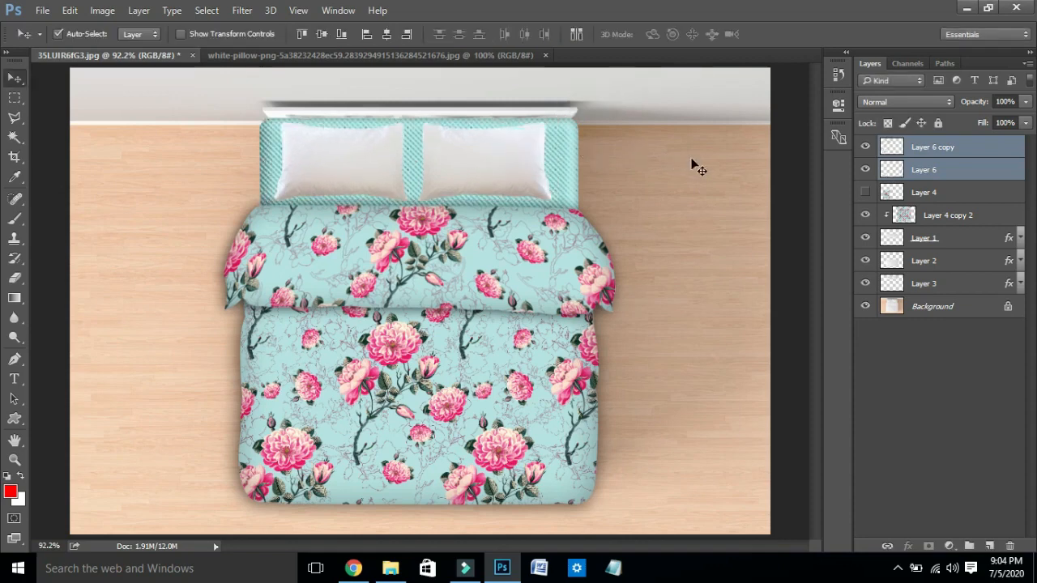
pyautogui.click(691, 157)
pyautogui.moveTo(527, 155)
pyautogui.mouseDown()
pyautogui.moveTo(541, 162)
pyautogui.moveTo(519, 160)
pyautogui.mouseUp()
pyautogui.moveTo(386, 150)
pyautogui.mouseDown()
pyautogui.moveTo(373, 141)
pyautogui.moveTo(381, 157)
pyautogui.mouseUp()
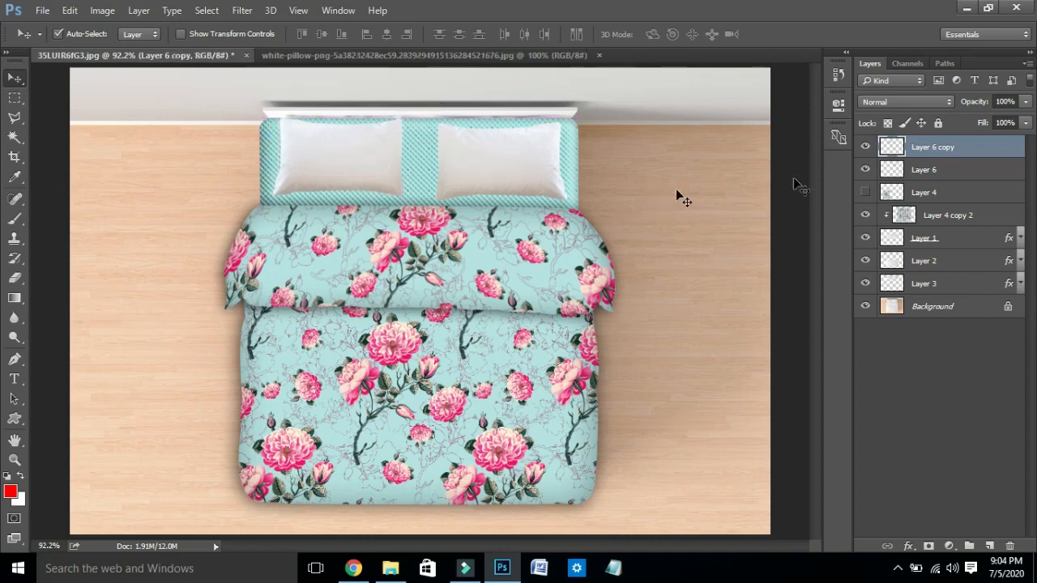
# Bring Layer 4 to the top of the layer stack, show it and move its floral pattern over the left pillow
pyautogui.moveTo(961, 192); pyautogui.dragTo(948, 144)
pyautogui.click(864, 145)
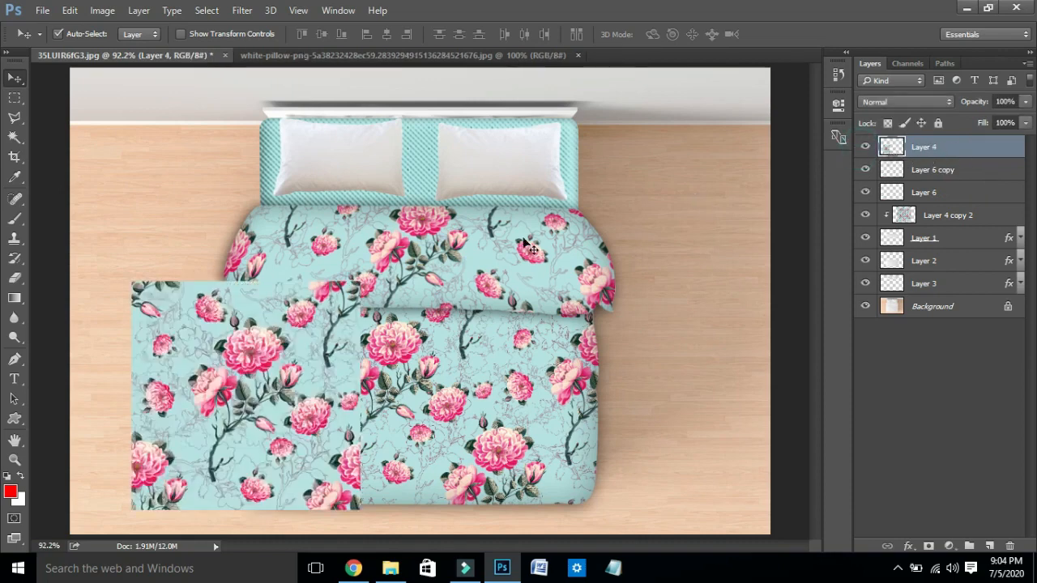
pyautogui.moveTo(240, 392); pyautogui.dragTo(358, 215)
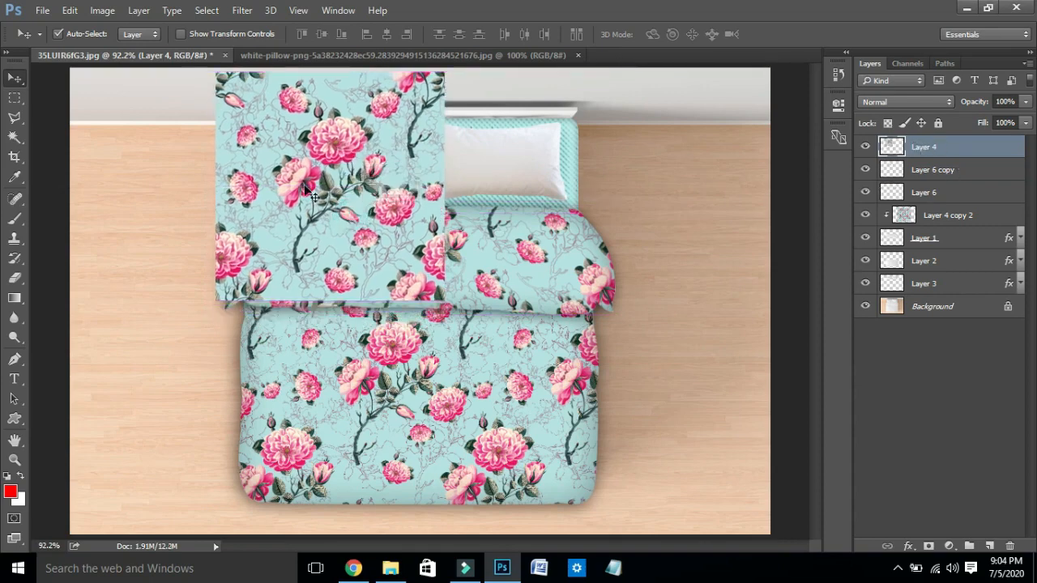
# Duplicate the floral Layer 4, place the copy directly above Layer 6, and hide both Layer 4 copy and Layer 6
pyautogui.click(866, 173)
pyautogui.click(866, 173)
pyautogui.hotkey('ctrl', 'j')
pyautogui.moveTo(983, 152); pyautogui.dragTo(865, 215)
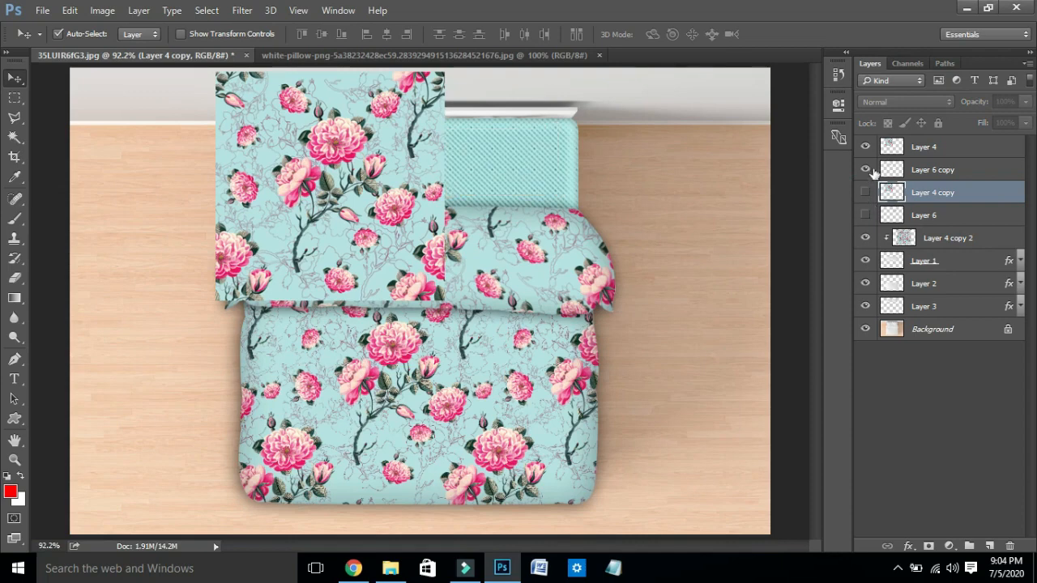
# Clip the floral Layer 4 to the left pillow on Layer 6 copy with a clipping mask
pyautogui.click(945, 150)
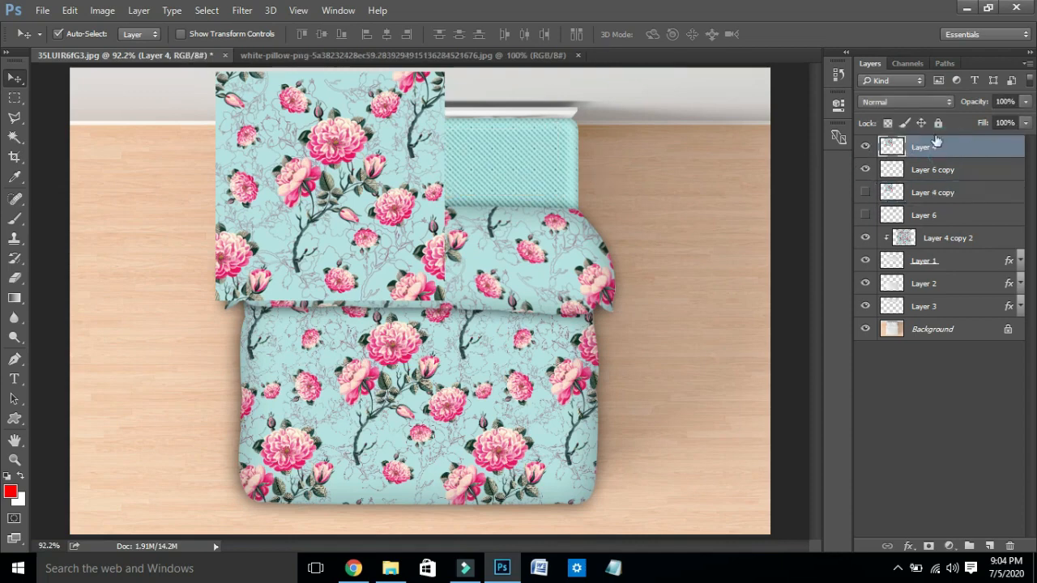
pyautogui.rightClick(937, 148)
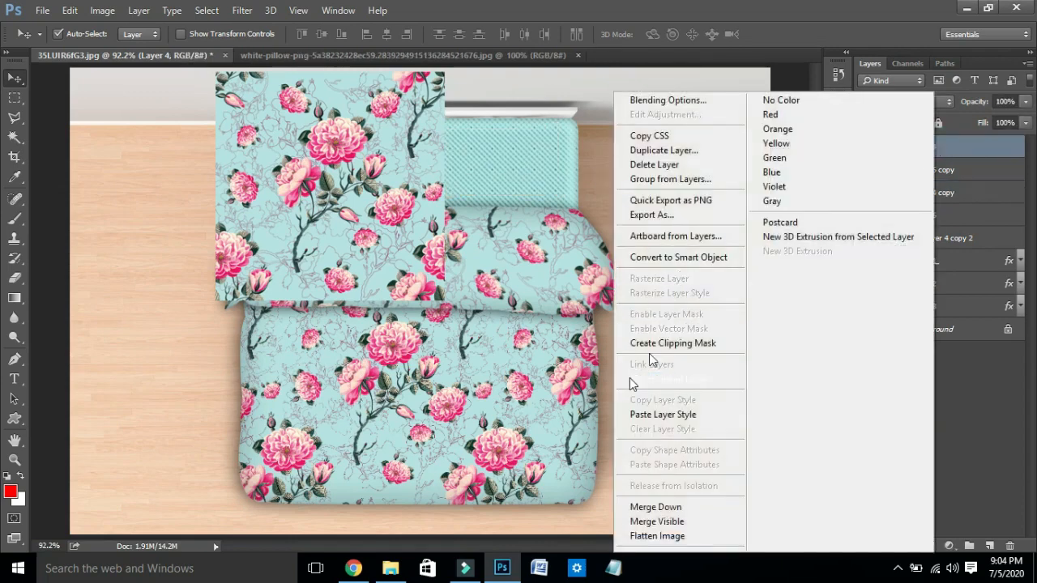
pyautogui.click(672, 343)
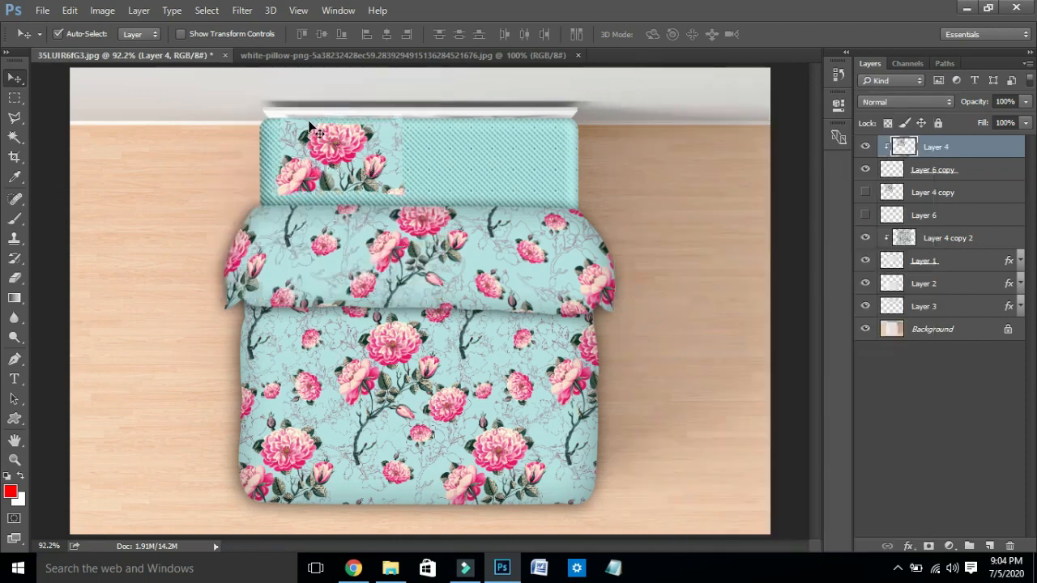
pyautogui.press('ctrl')
pyautogui.hotkey('ctrl', 't')
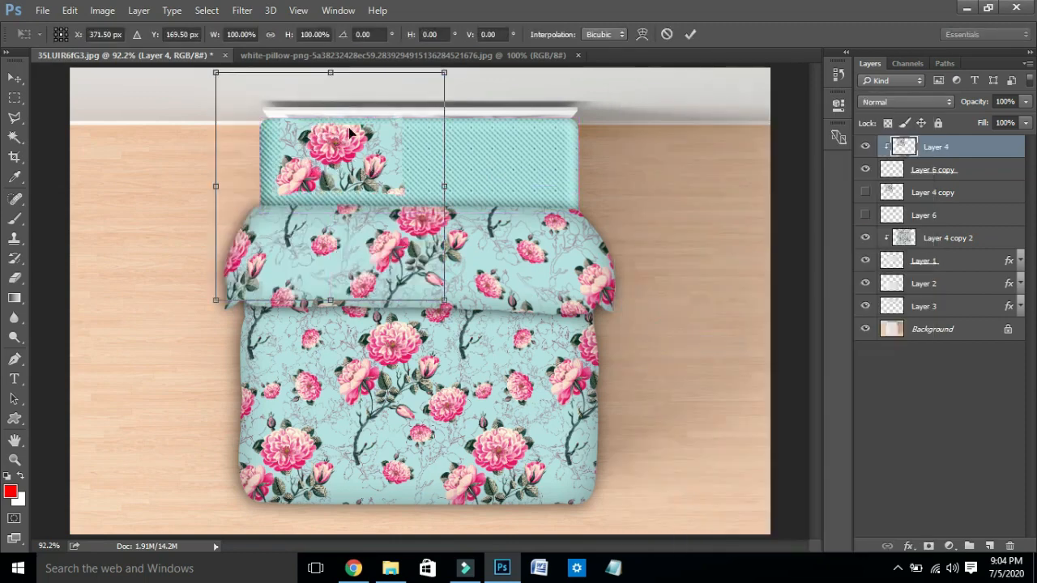
pyautogui.rightClick(350, 132)
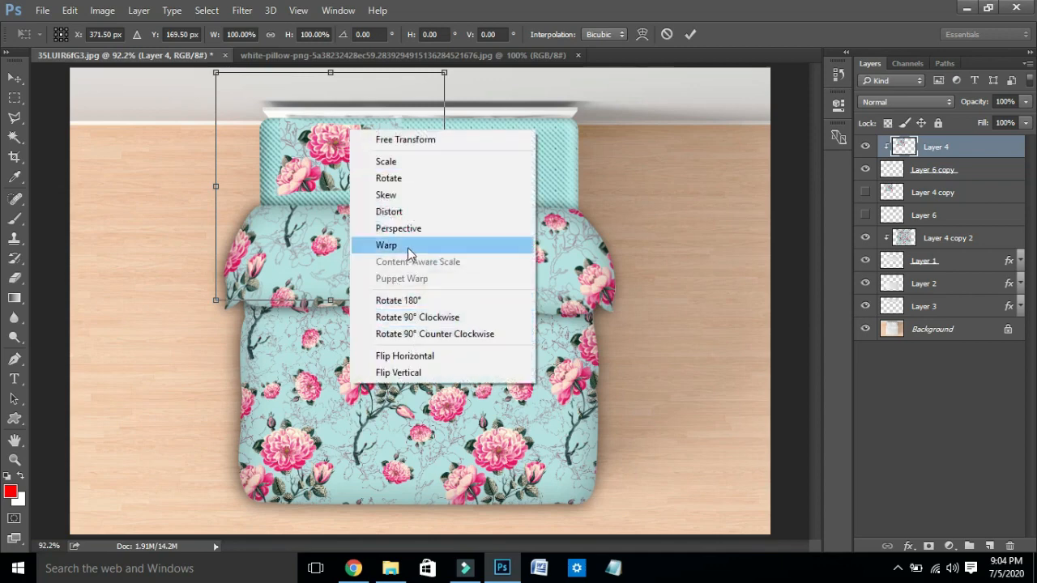
pyautogui.click(408, 245)
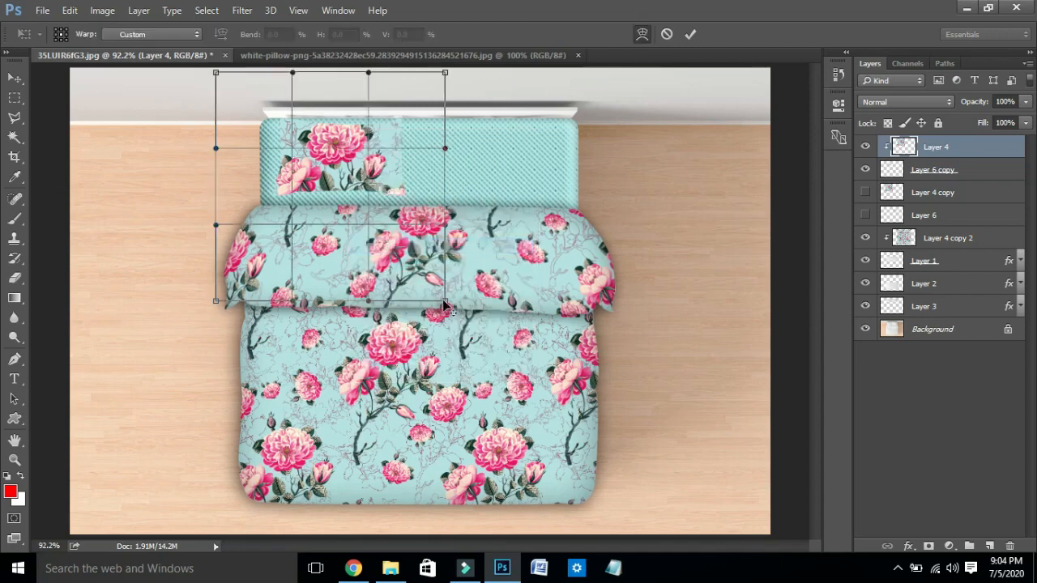
pyautogui.press('Return')
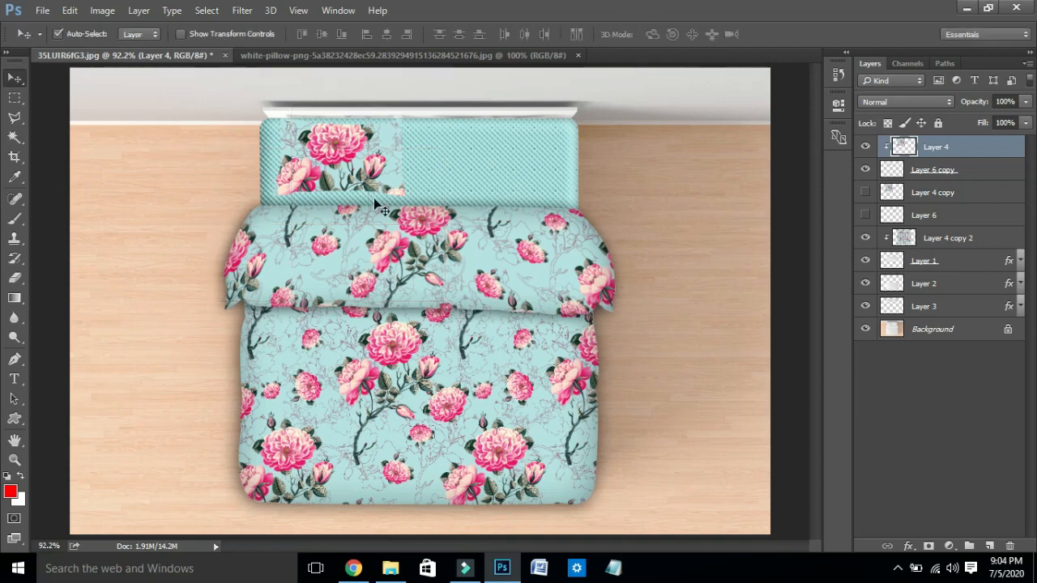
# Scale the clipped floral pattern to about 58% and position it over the left pillow
pyautogui.hotkey('ctrl', 't')
pyautogui.moveTo(443, 299); pyautogui.dragTo(396, 235)
pyautogui.moveTo(344, 201); pyautogui.dragTo(352, 178)
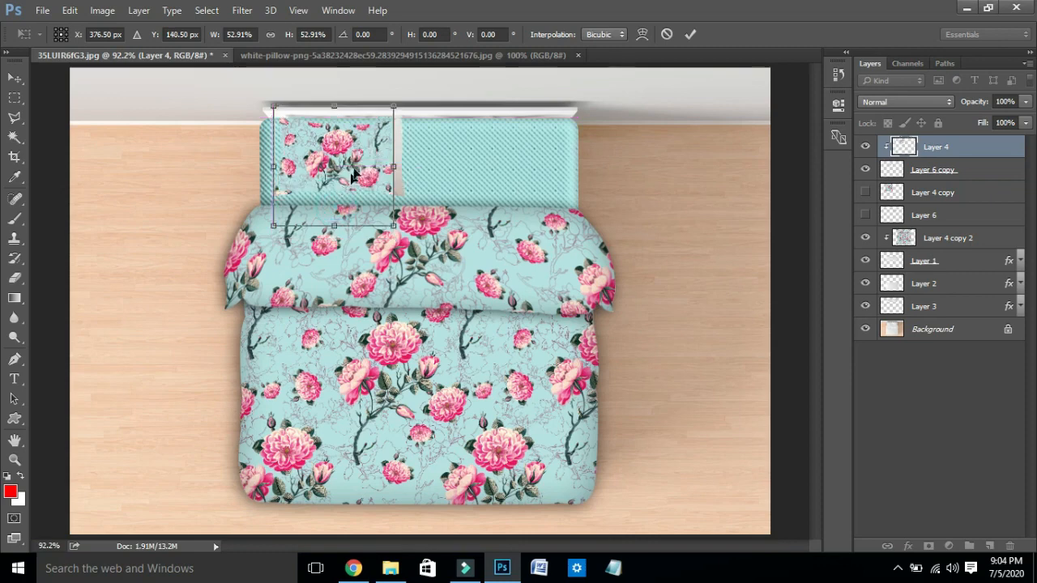
pyautogui.moveTo(395, 229); pyautogui.dragTo(405, 238)
# Warp the floral pattern on the left pillow, bending its middle and lower parts upward into a gentle arch
pyautogui.rightClick(345, 176)
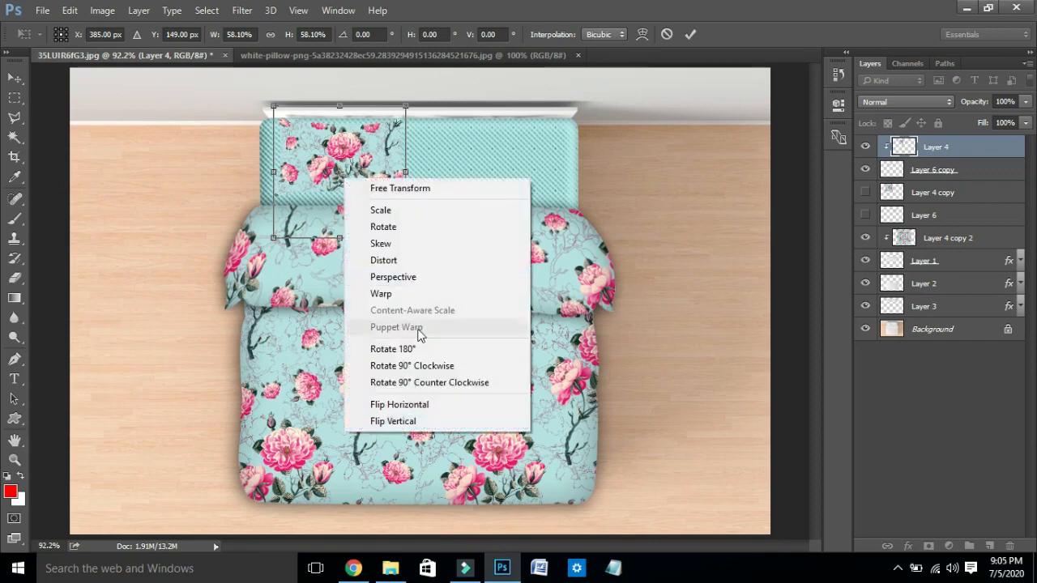
pyautogui.click(407, 293)
pyautogui.moveTo(346, 175); pyautogui.dragTo(345, 160)
pyautogui.moveTo(350, 234); pyautogui.dragTo(391, 158)
pyautogui.click(394, 161)
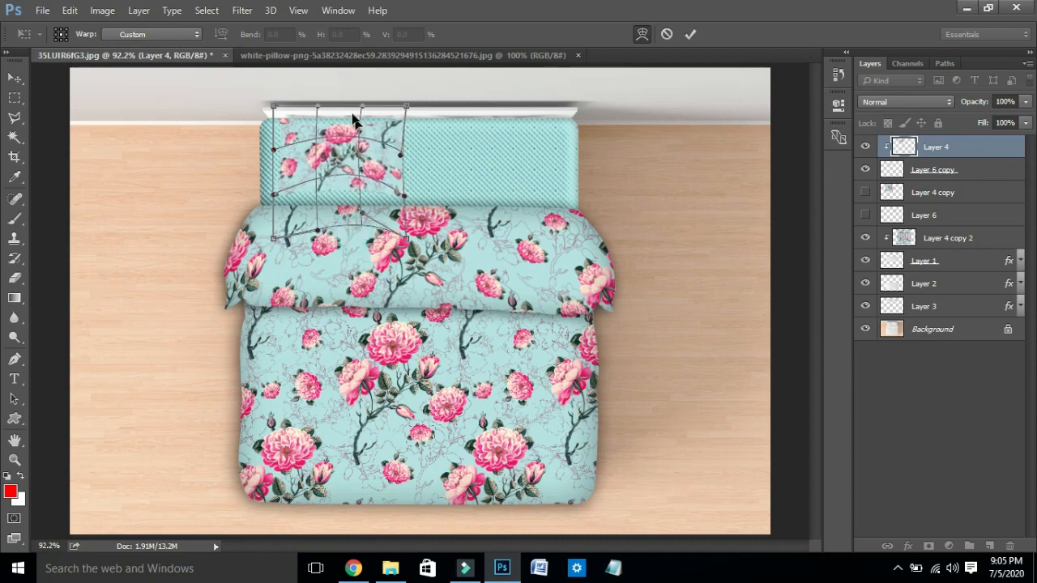
# Pull the warp's corners and edges in to follow the left pillow's outline and apply the warp
pyautogui.moveTo(271, 108); pyautogui.dragTo(277, 117)
pyautogui.moveTo(407, 107); pyautogui.dragTo(407, 119)
pyautogui.moveTo(341, 110); pyautogui.dragTo(344, 124)
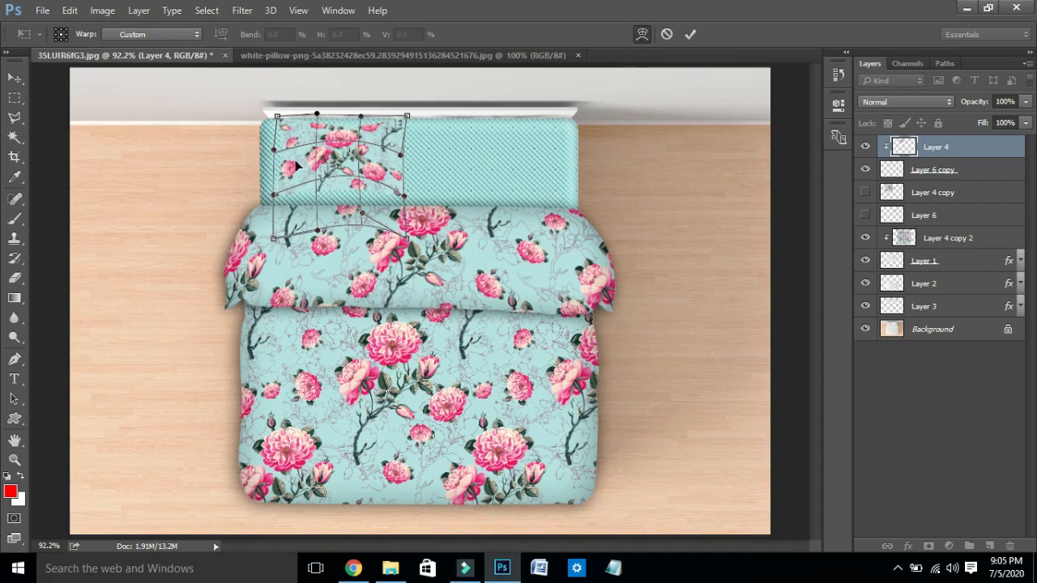
pyautogui.moveTo(283, 168); pyautogui.dragTo(286, 170)
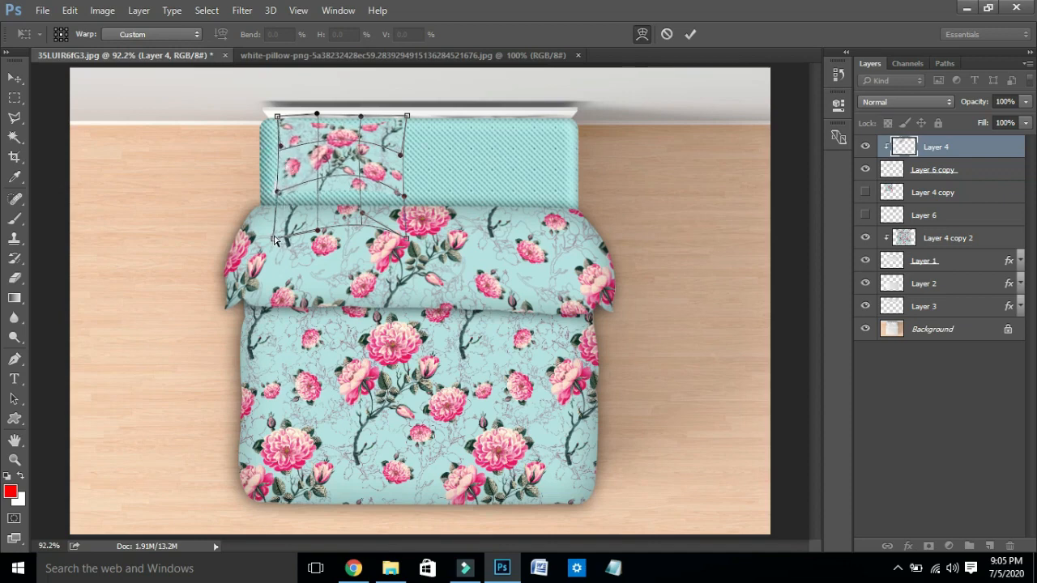
pyautogui.moveTo(272, 237); pyautogui.dragTo(260, 223)
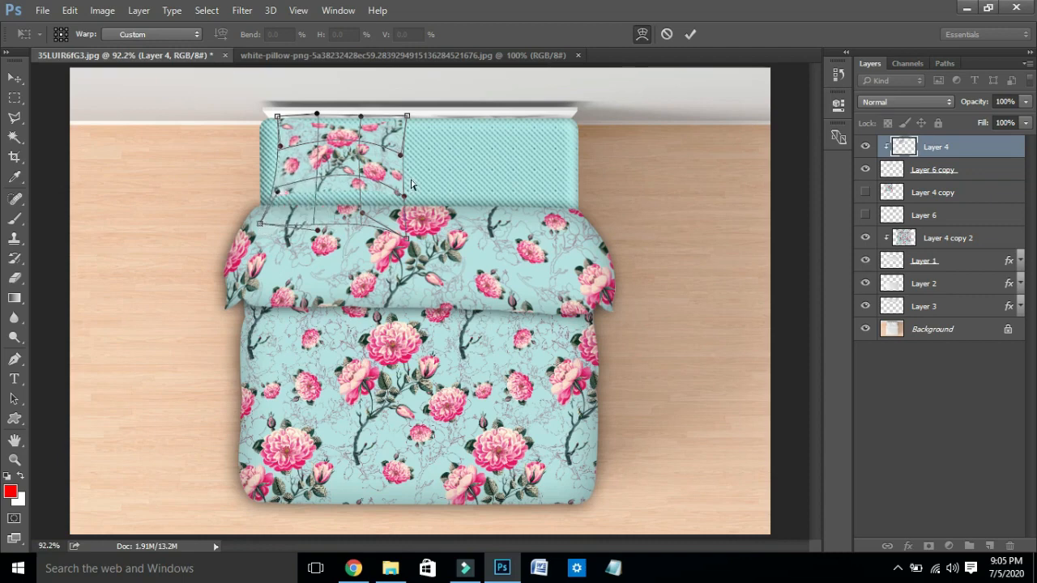
pyautogui.moveTo(408, 242); pyautogui.dragTo(405, 204)
pyautogui.moveTo(323, 132); pyautogui.dragTo(323, 141)
pyautogui.press('Return')
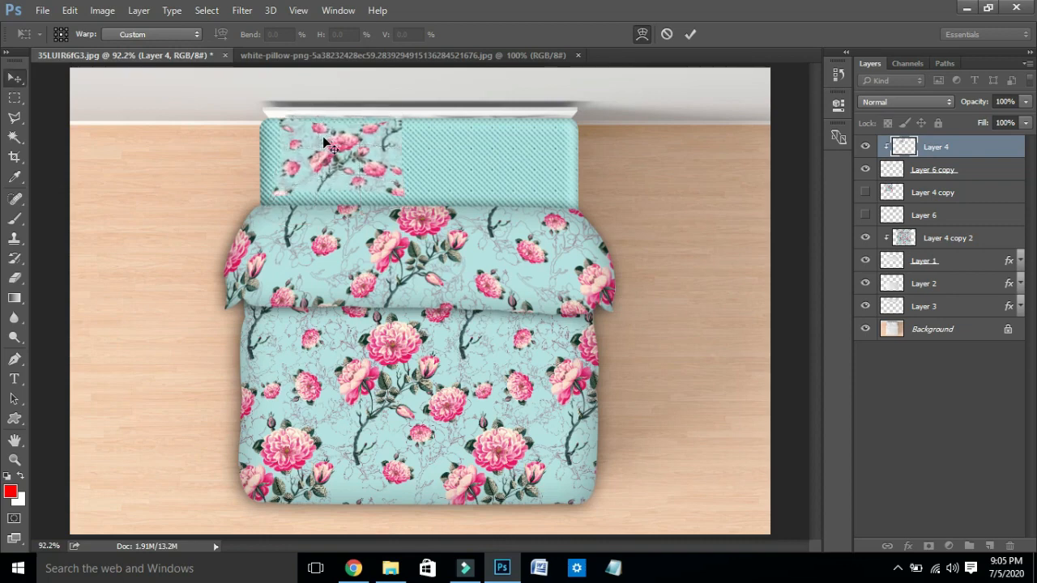
# Paste the copied layer style onto Layer 6 copy and compare the left pillow with its drop shadow off and on
pyautogui.rightClick(972, 170)
pyautogui.click(691, 419)
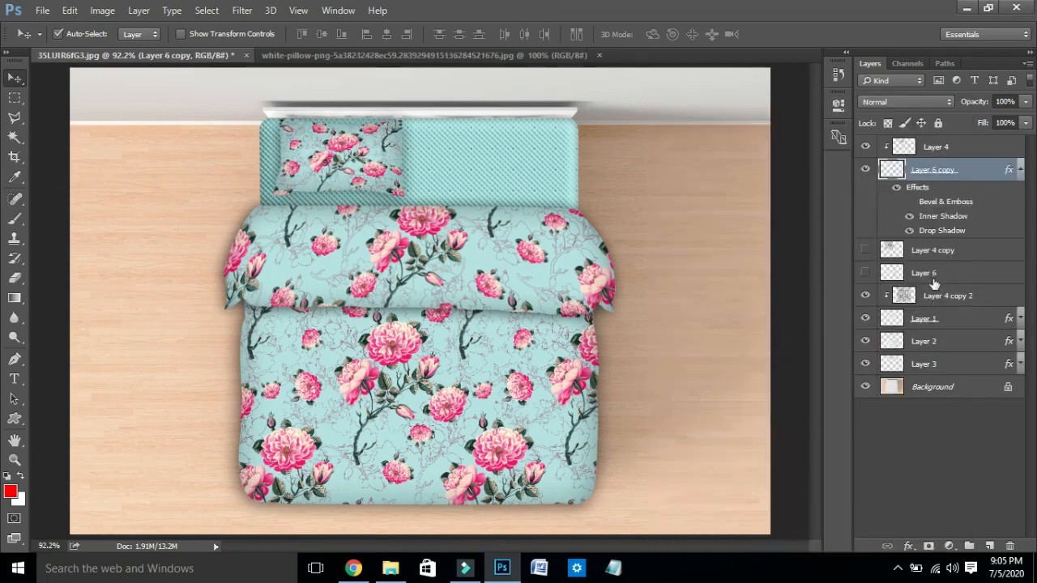
pyautogui.click(908, 231)
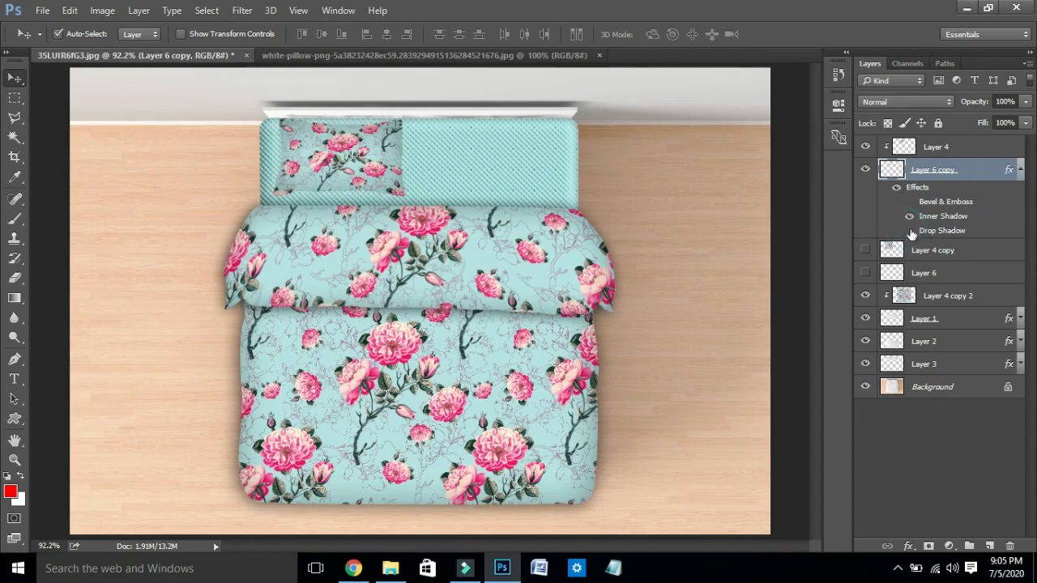
pyautogui.click(909, 231)
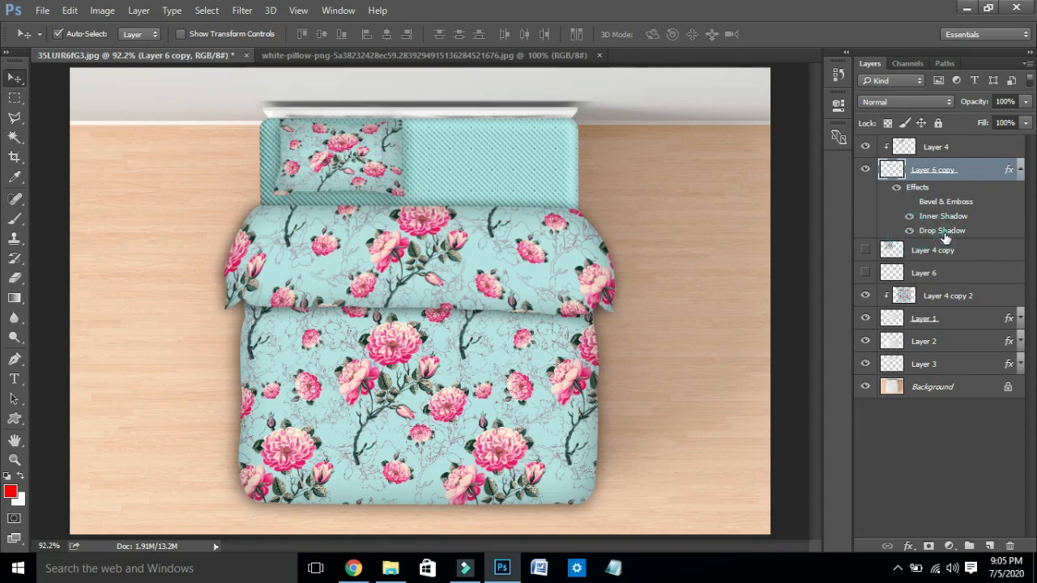
# Reduce the size of Layer 6 copy's drop shadow, hide its inner shadow and collapse its effects list
pyautogui.doubleClick(928, 232)
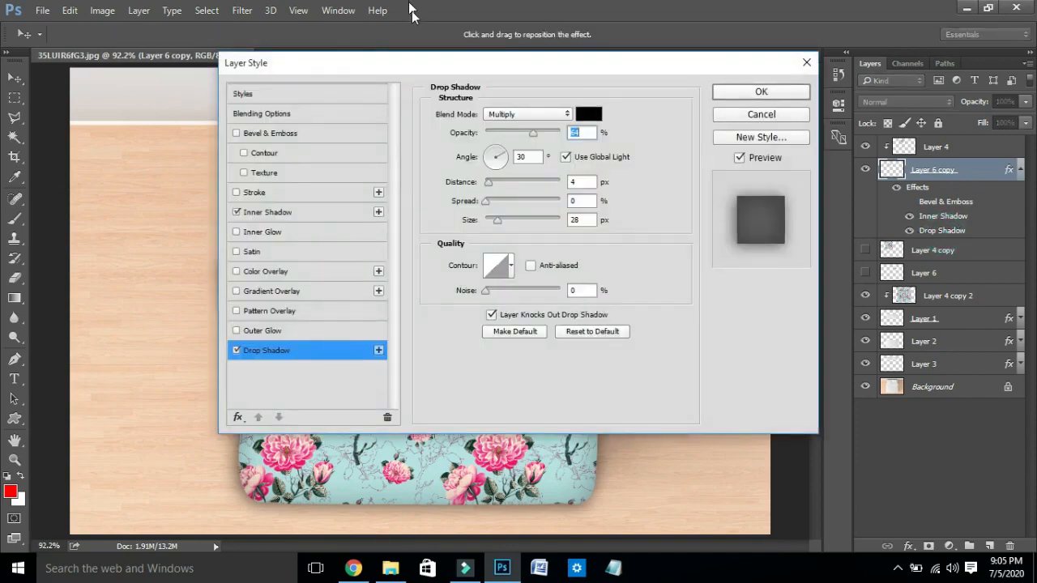
pyautogui.moveTo(439, 63); pyautogui.dragTo(660, 70)
pyautogui.moveTo(717, 227); pyautogui.dragTo(711, 227)
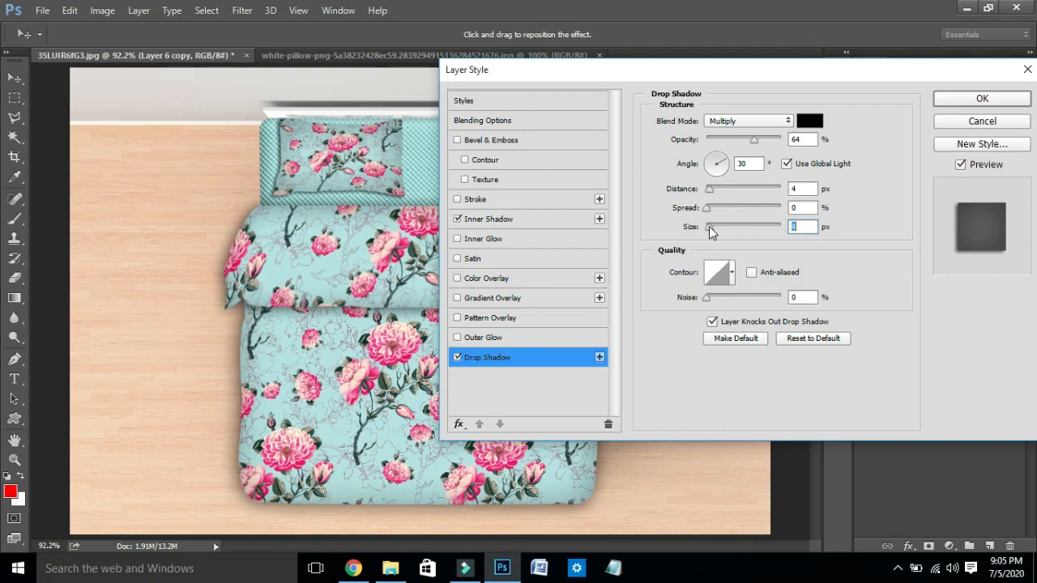
pyautogui.press('Return')
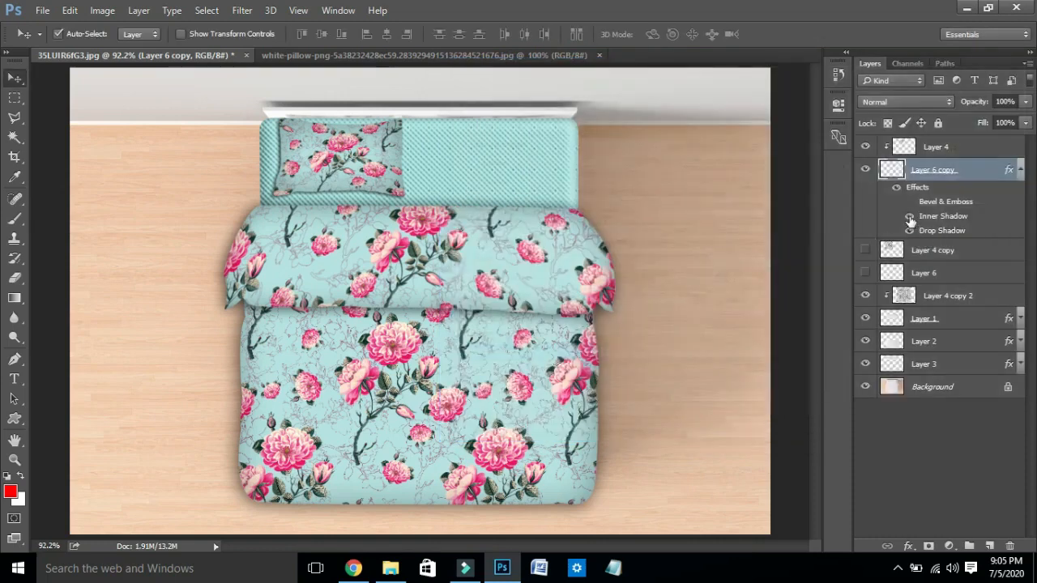
pyautogui.click(909, 217)
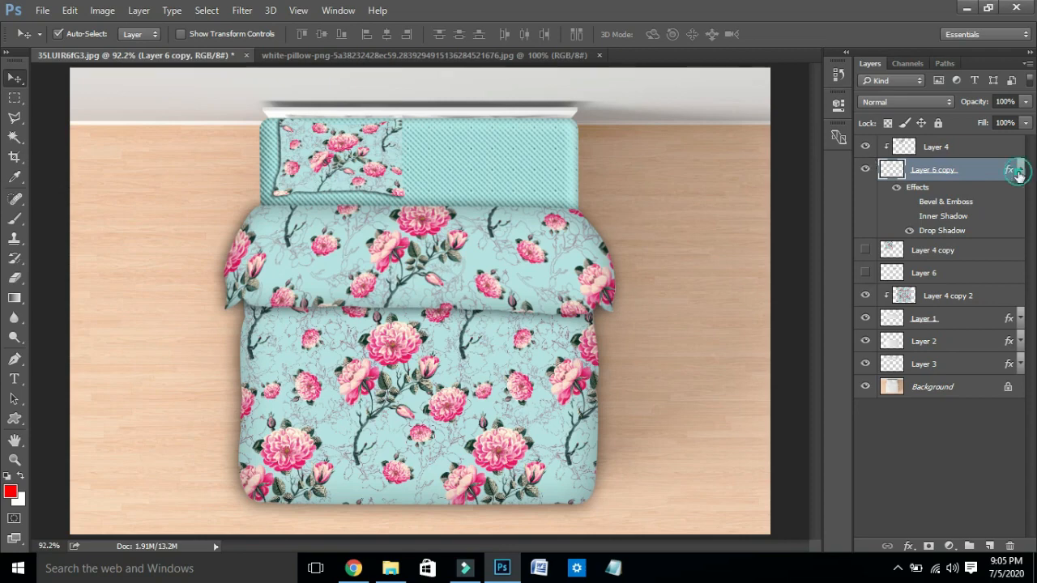
pyautogui.click(1020, 170)
# Show Layer 6 and Layer 4 copy, and move the copied floral pattern over the right pillow
pyautogui.click(865, 193)
pyautogui.click(866, 194)
pyautogui.click(866, 215)
pyautogui.click(955, 216)
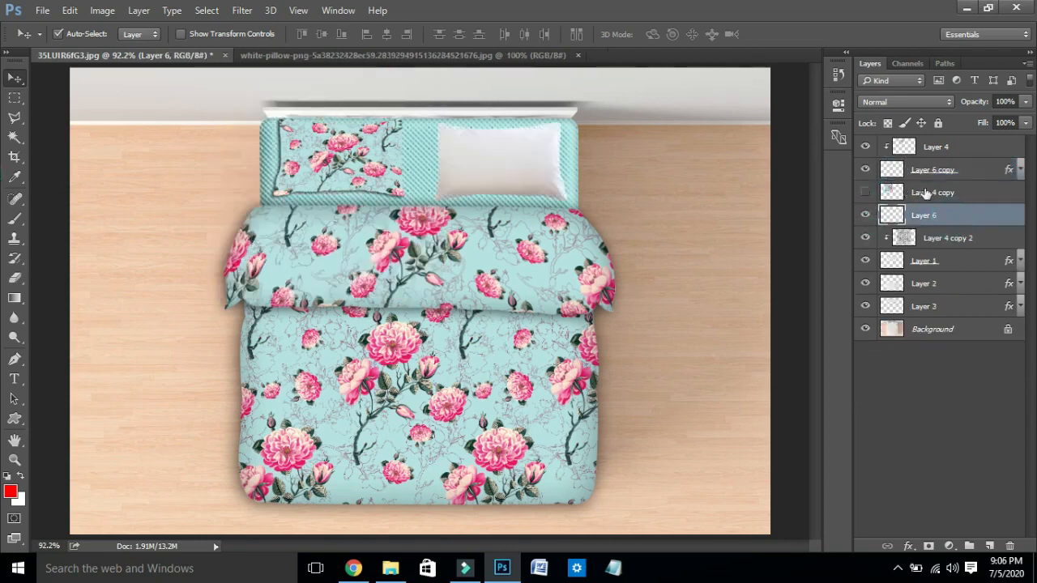
pyautogui.click(927, 192)
pyautogui.click(865, 192)
pyautogui.moveTo(316, 96); pyautogui.dragTo(478, 96)
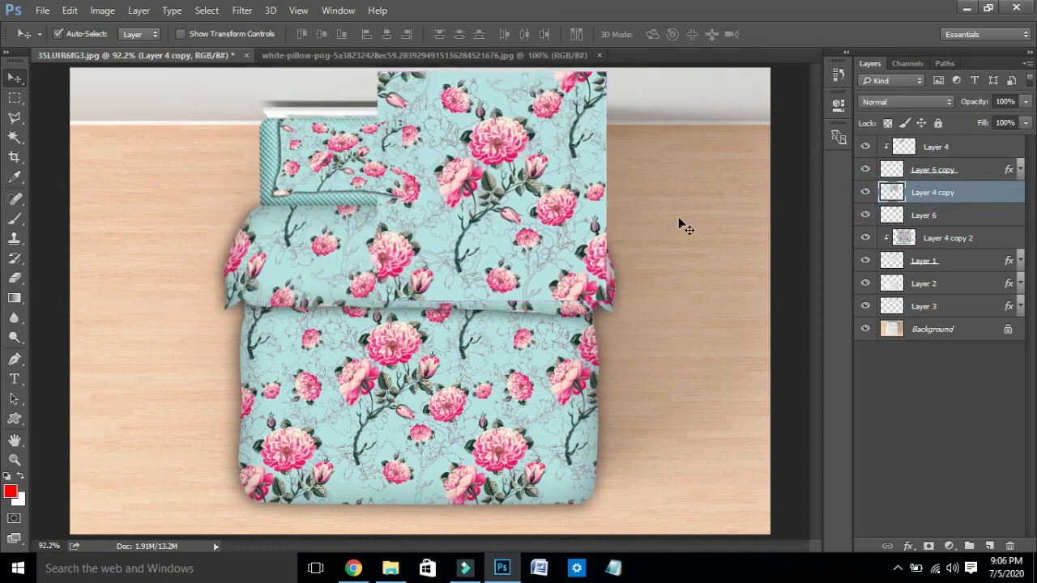
pyautogui.rightClick(936, 189)
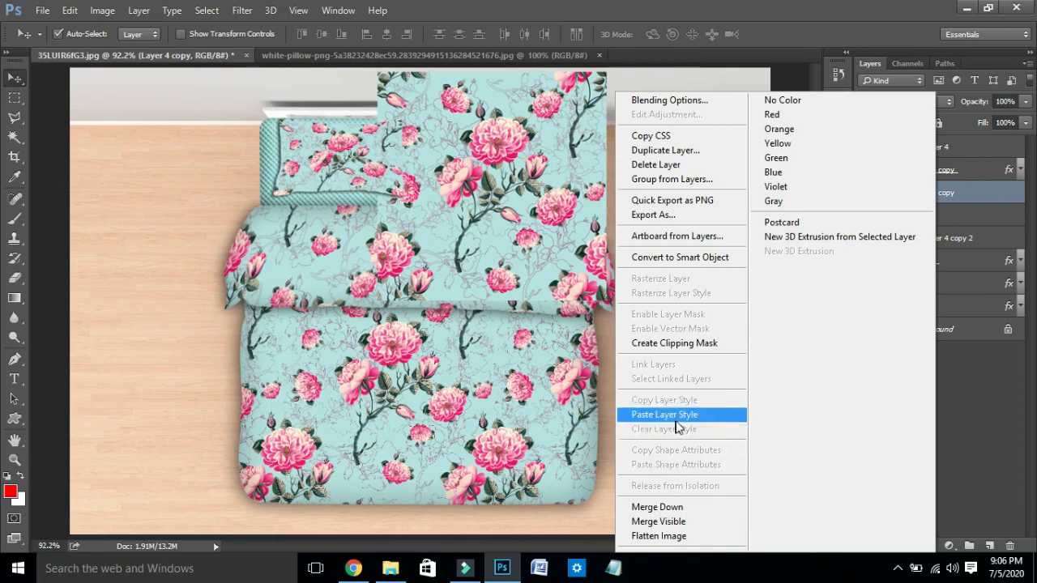
pyautogui.click(675, 419)
pyautogui.hotkey('ctrl', 't')
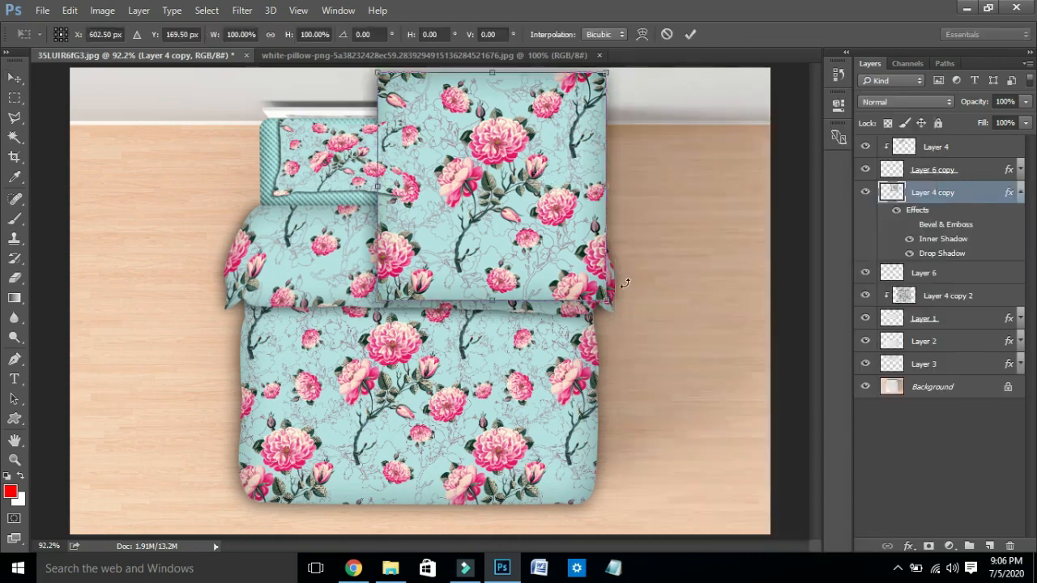
pyautogui.press('Return')
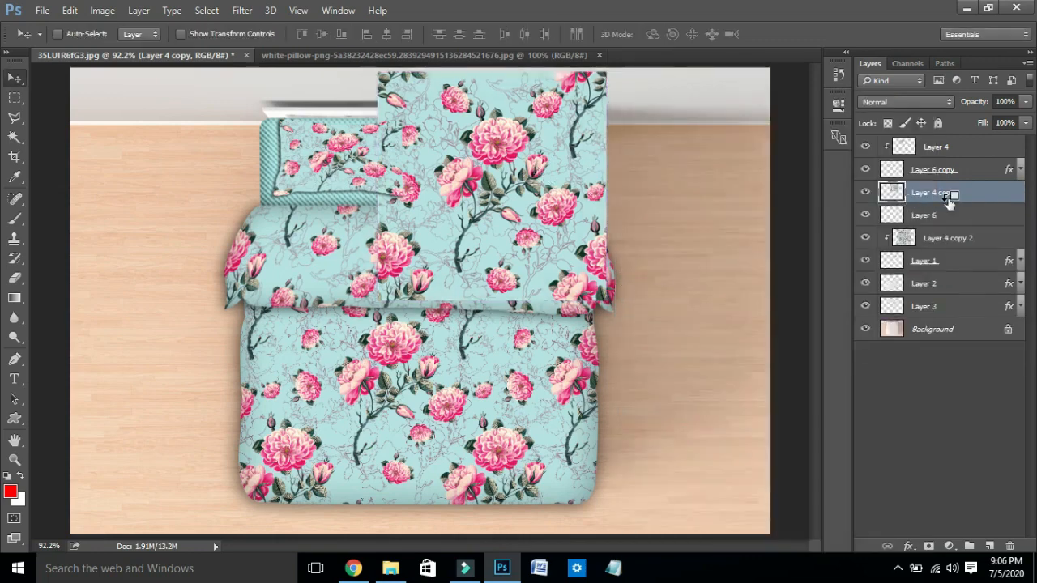
# Clip Layer 4 copy to Layer 6 and scale the floral pattern to about 65% over the right pillow
pyautogui.rightClick(958, 198)
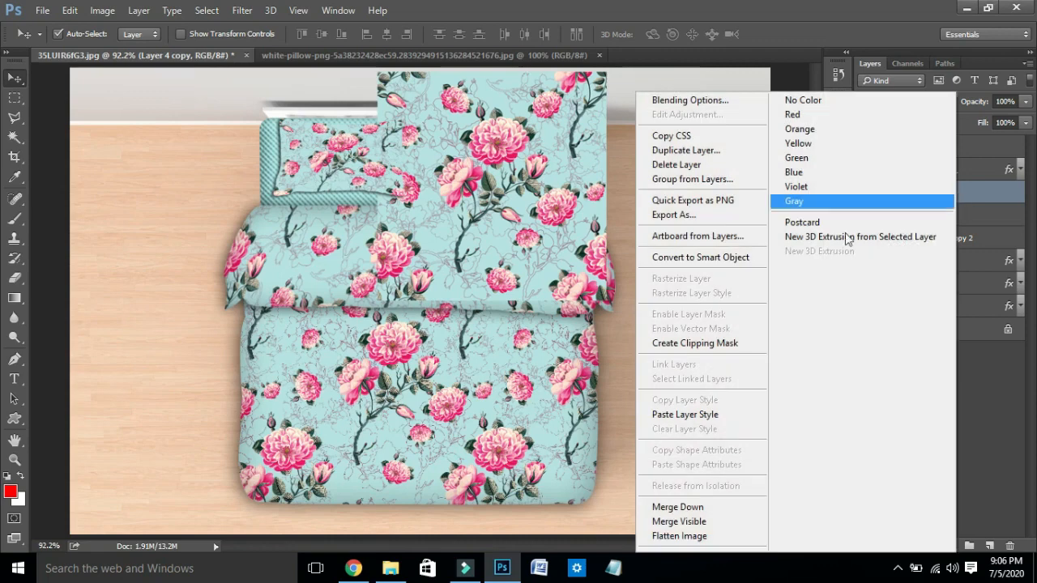
pyautogui.click(733, 346)
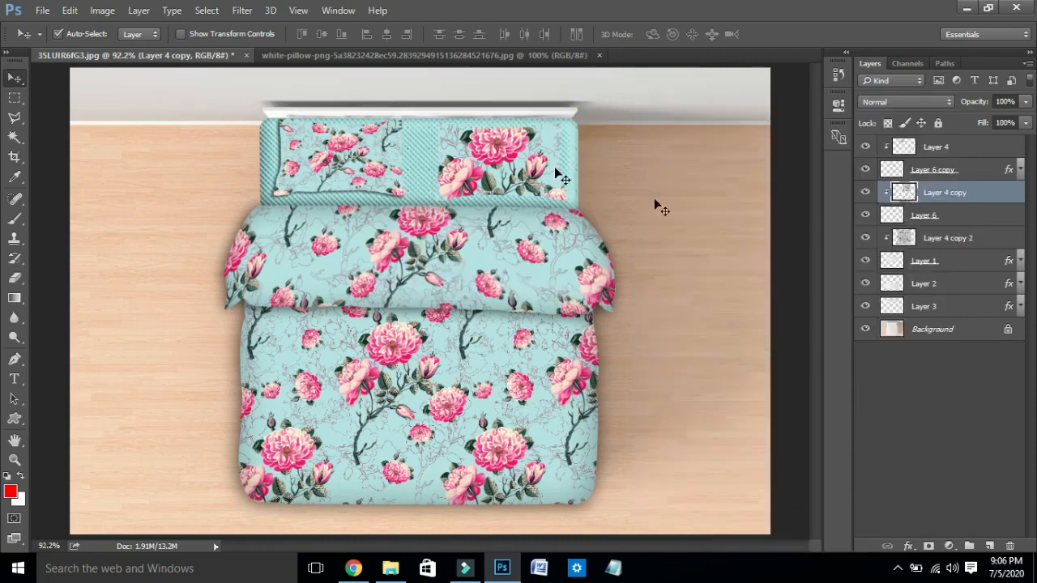
pyautogui.hotkey('ctrl', 't')
pyautogui.moveTo(599, 298); pyautogui.dragTo(572, 259)
pyautogui.press('Return')
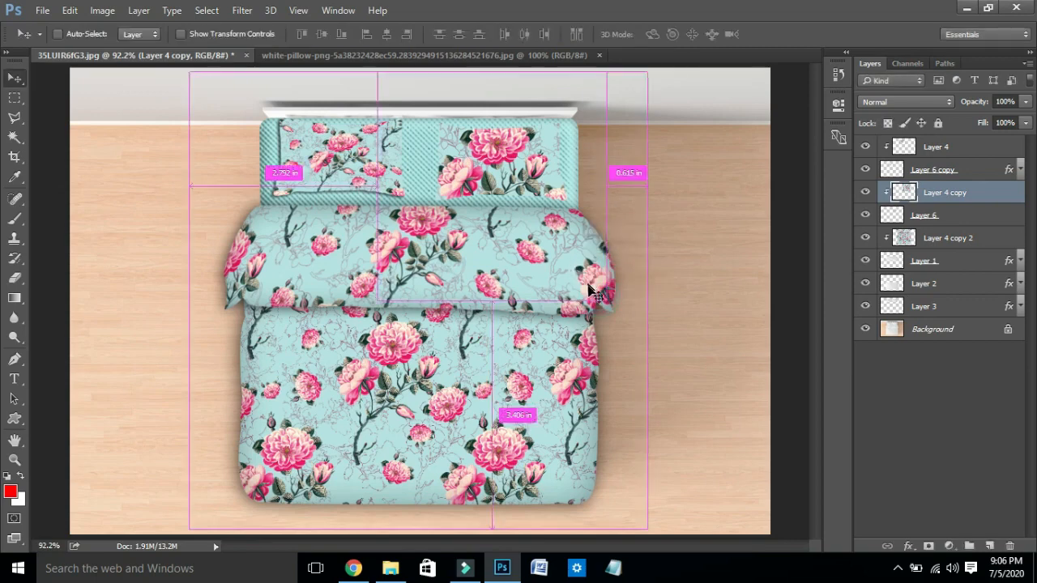
pyautogui.hotkey('ctrl', 't')
pyautogui.moveTo(609, 303); pyautogui.dragTo(580, 232)
pyautogui.moveTo(517, 234); pyautogui.dragTo(569, 252)
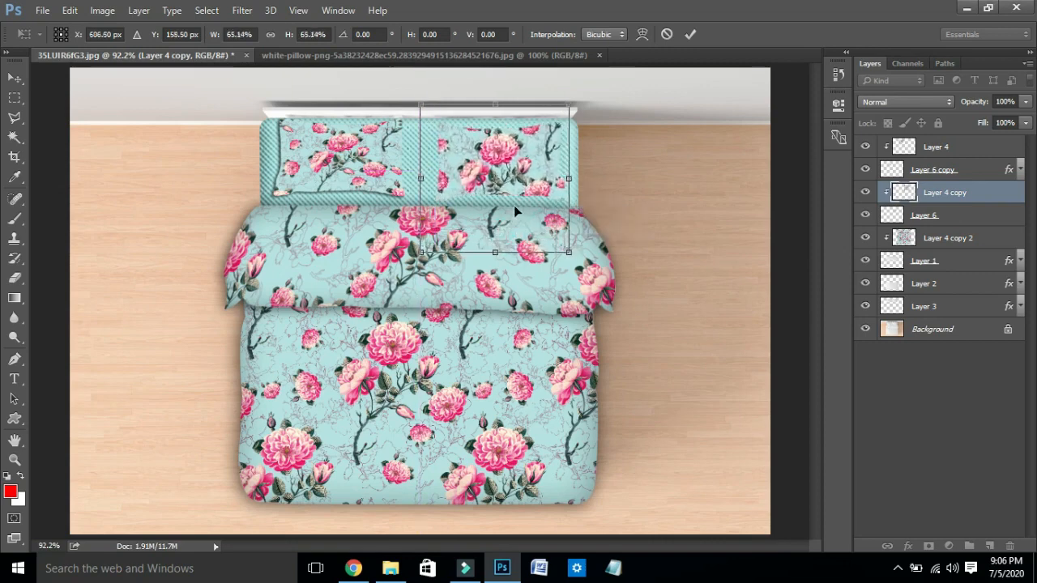
# Warp the floral pattern's corners and edges inward to follow the right pillow's outline and apply the warp
pyautogui.rightClick(514, 208)
pyautogui.click(550, 323)
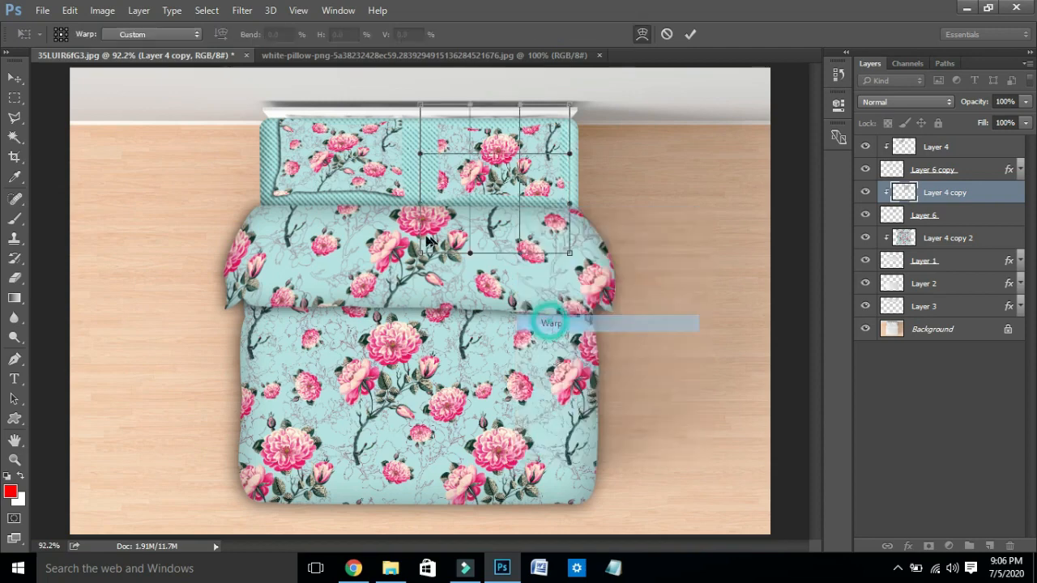
pyautogui.moveTo(423, 239); pyautogui.dragTo(439, 226)
pyautogui.moveTo(436, 118); pyautogui.dragTo(445, 124)
pyautogui.moveTo(570, 108); pyautogui.dragTo(560, 116)
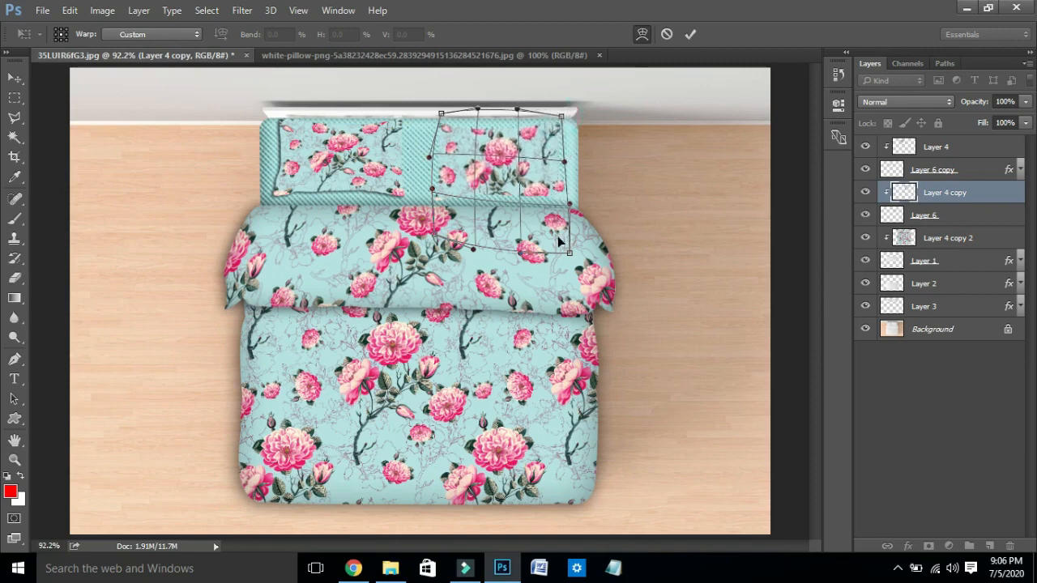
pyautogui.moveTo(570, 253); pyautogui.dragTo(556, 224)
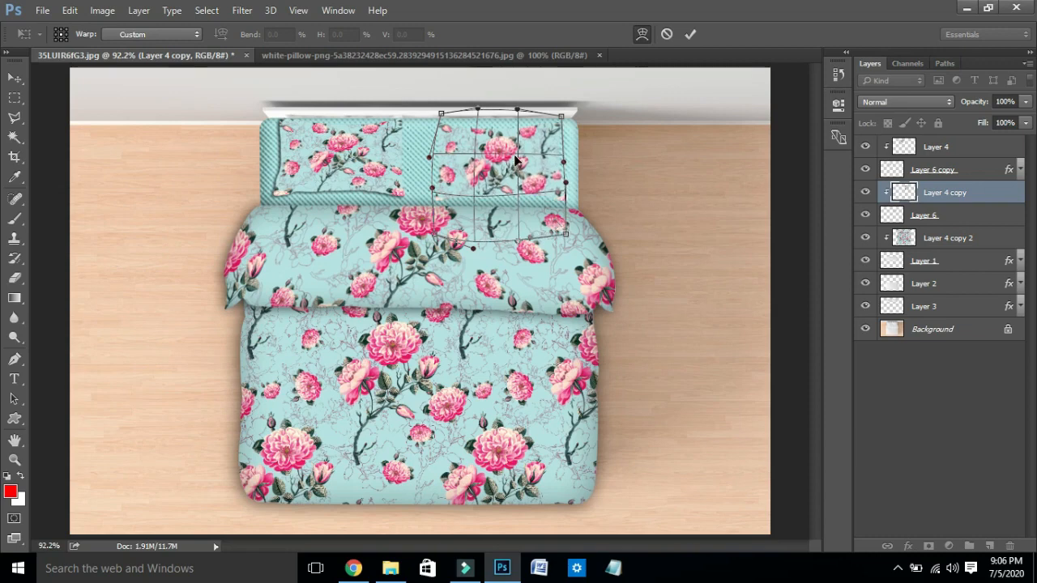
pyautogui.moveTo(494, 165); pyautogui.dragTo(494, 129)
pyautogui.moveTo(503, 223); pyautogui.dragTo(494, 168)
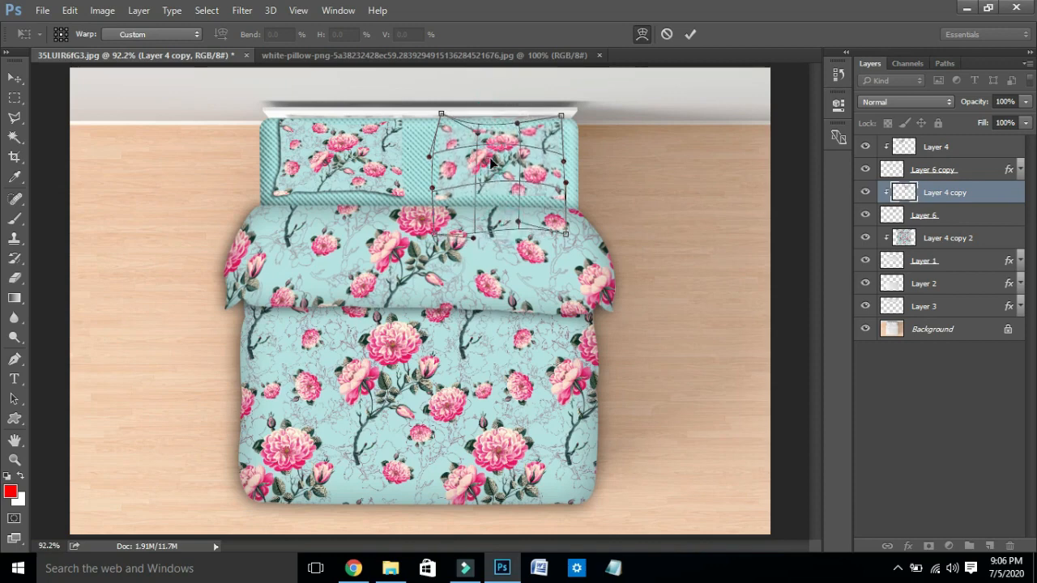
pyautogui.press('Return')
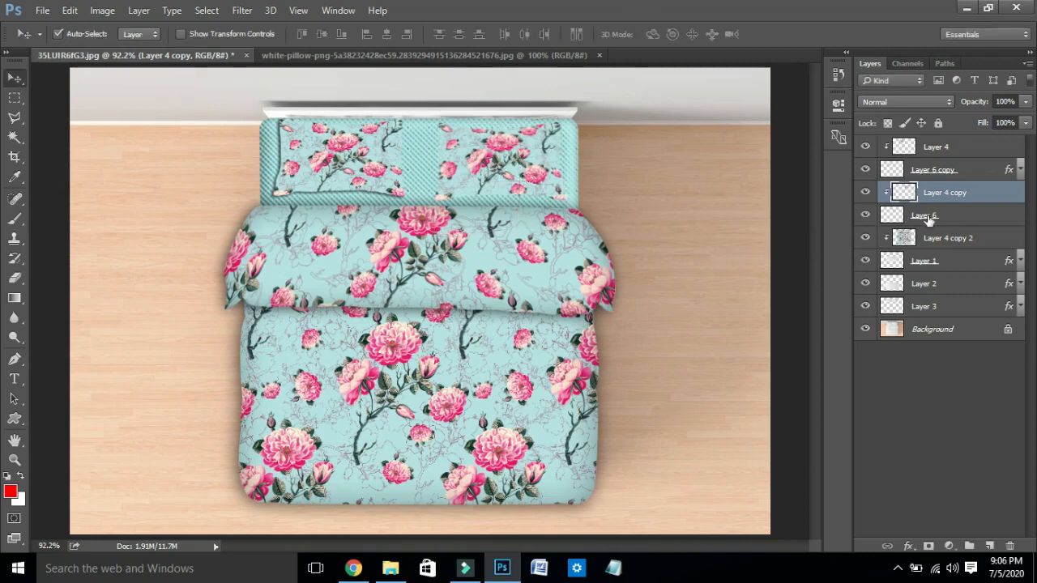
pyautogui.rightClick(981, 216)
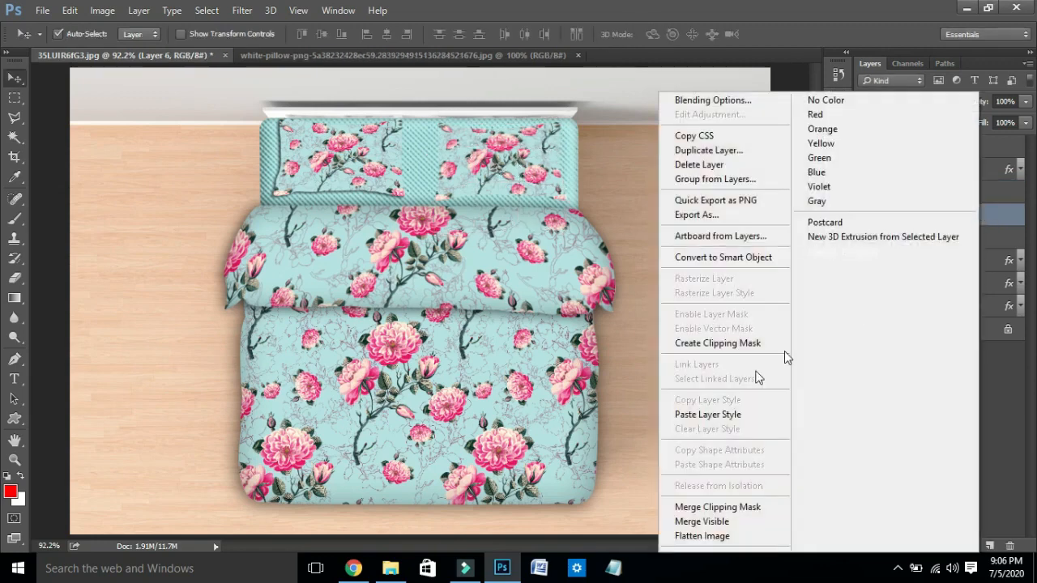
pyautogui.click(753, 416)
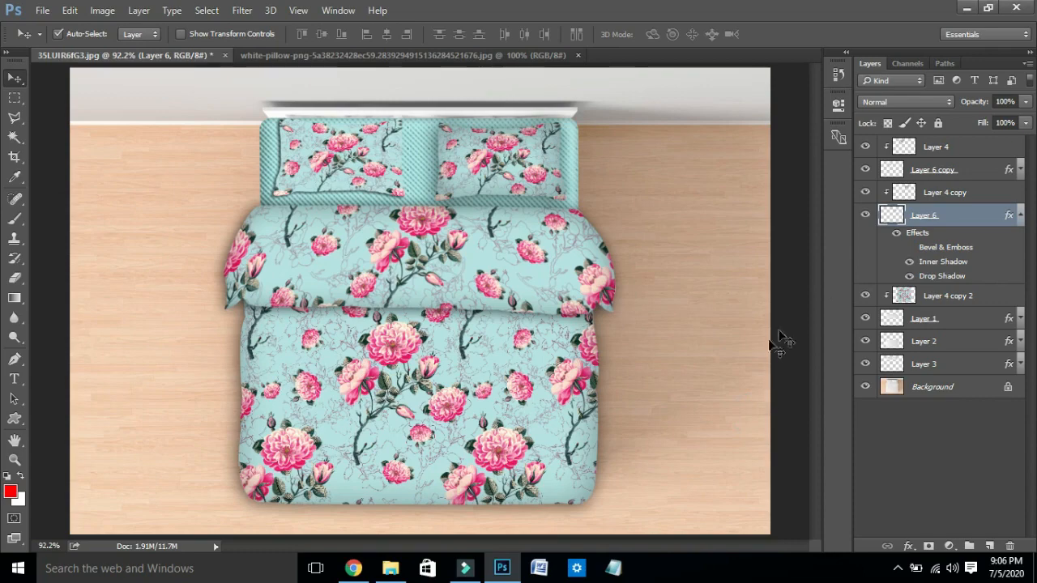
pyautogui.hotkey('ctrl', 'z')
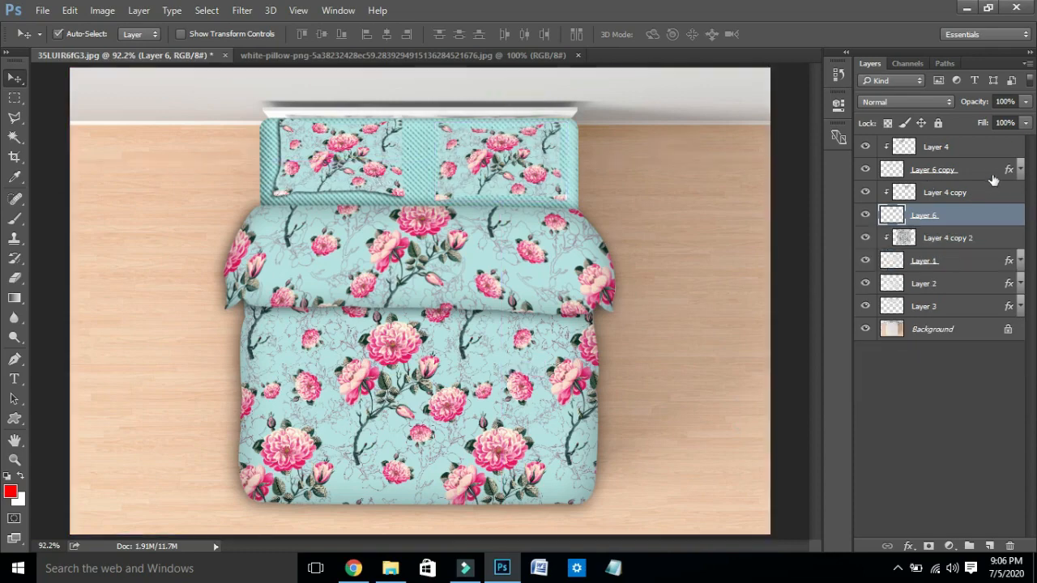
# Copy the layer style of Layer 6 copy and paste it onto Layer 6 for the right pillow
pyautogui.rightClick(988, 176)
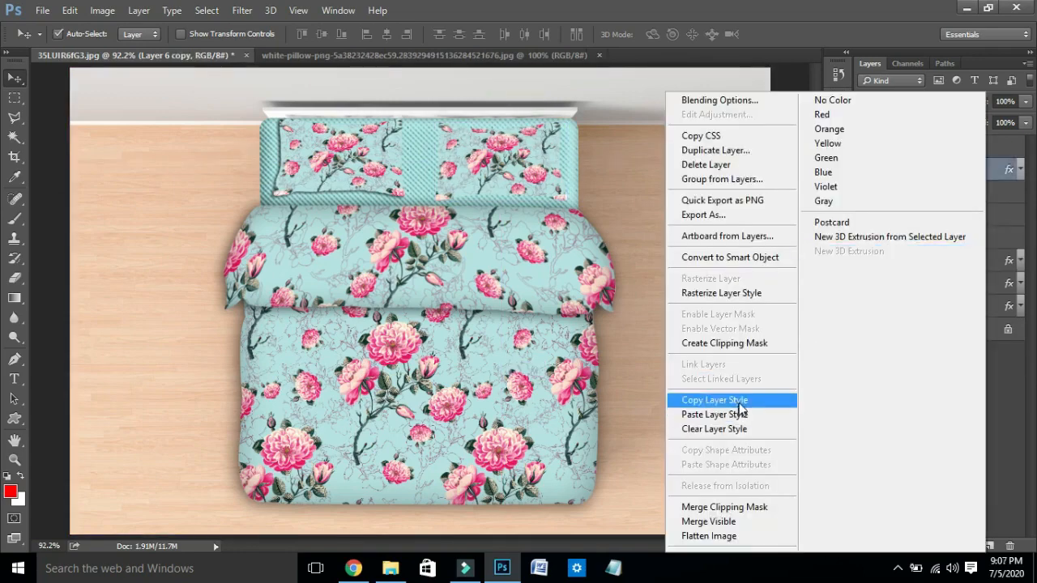
pyautogui.click(738, 400)
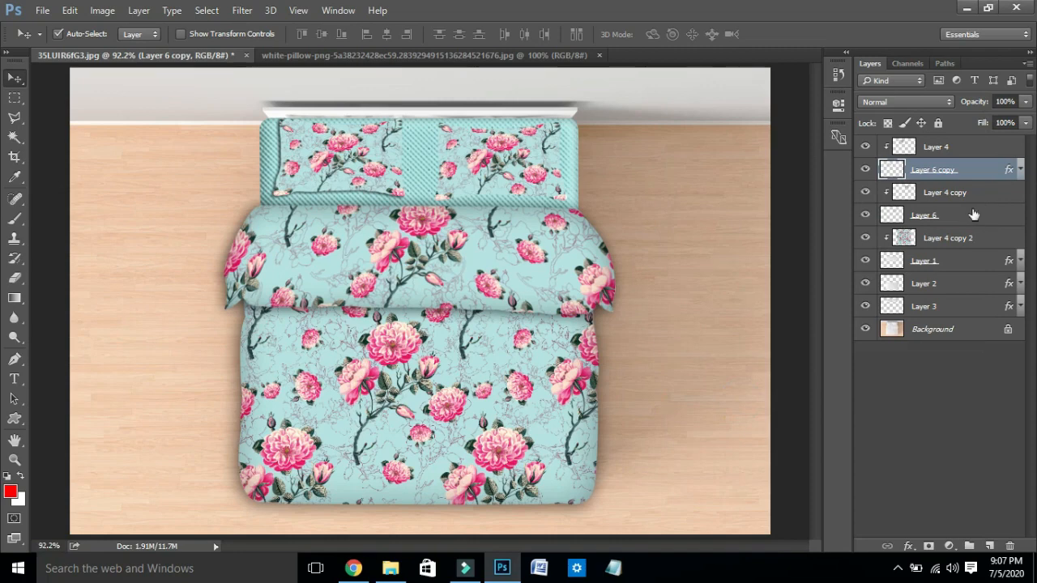
pyautogui.rightClick(974, 214)
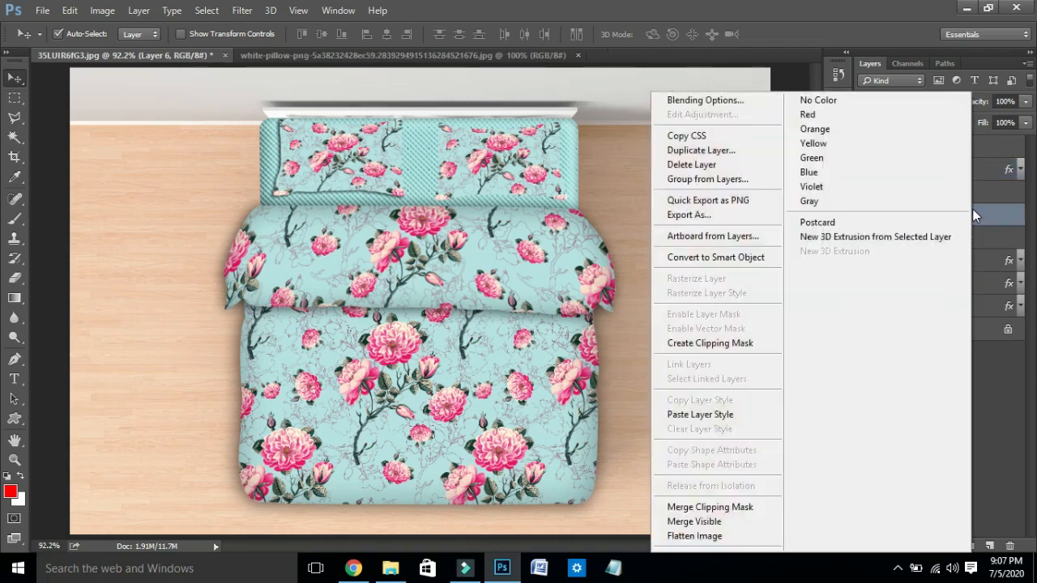
pyautogui.click(713, 412)
pyautogui.press('ctrl')
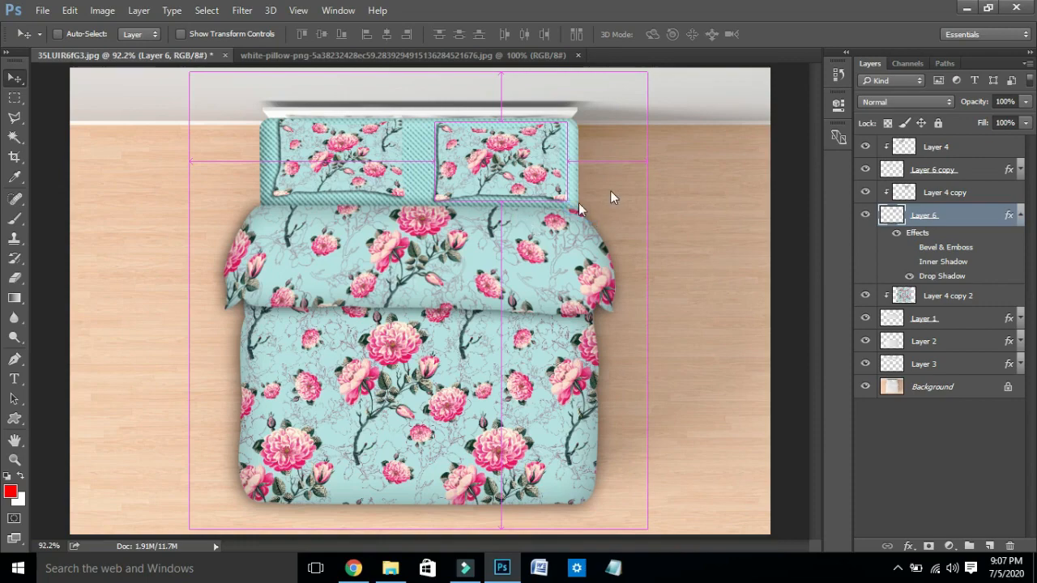
# Save the document as a layered Photoshop file named "bed sheet packing" with Maximize Compatibility on
pyautogui.hotkey('ctrl', 'shift', 's')
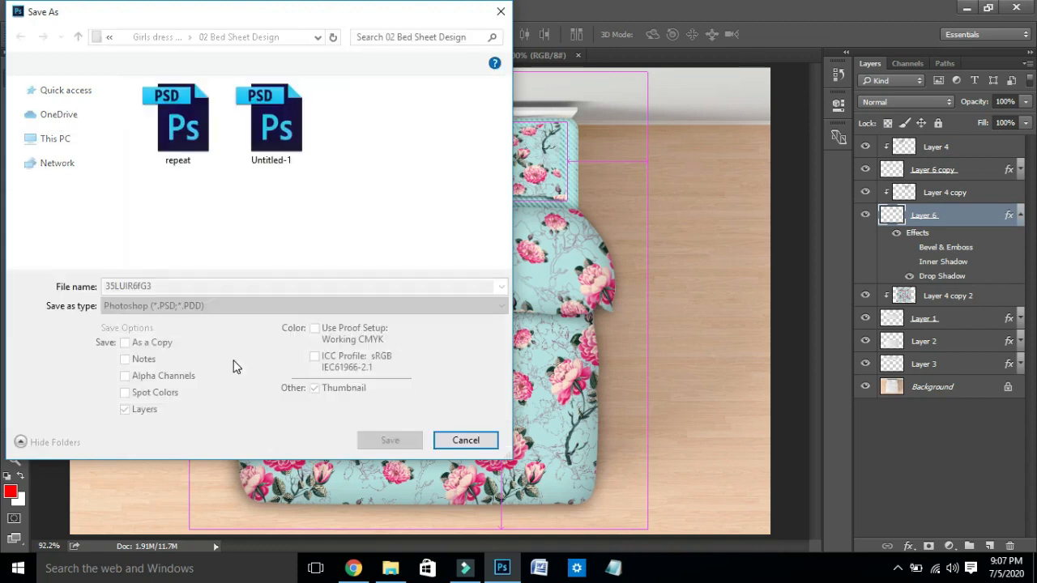
pyautogui.click(171, 288)
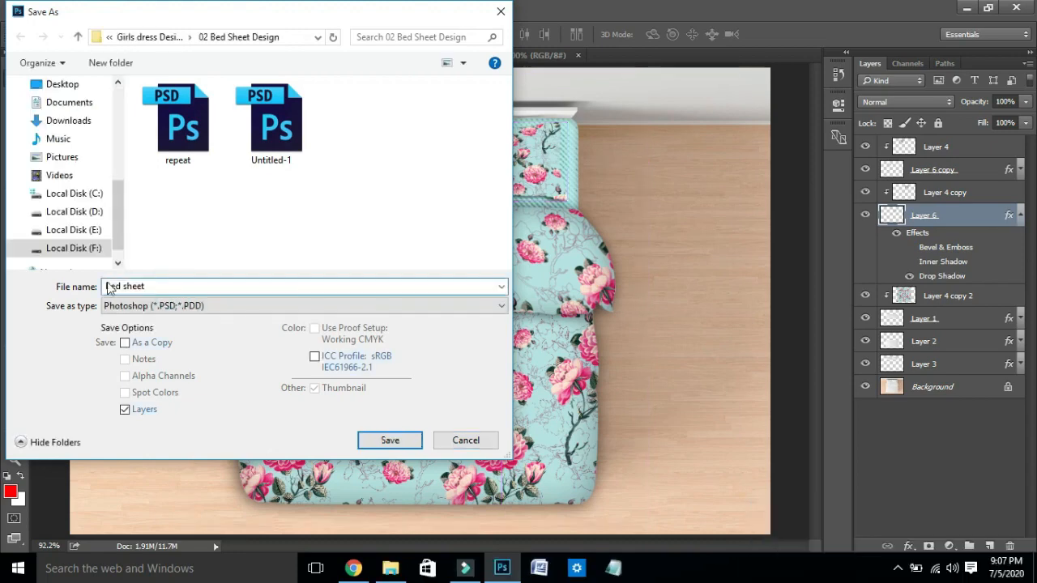
pyautogui.hotkey('alt', 'space')
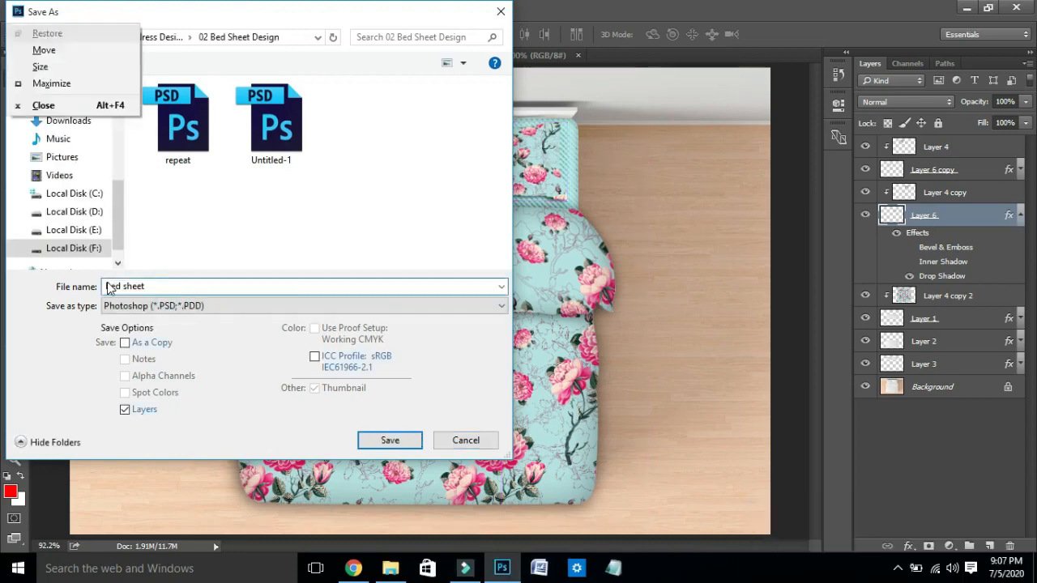
pyautogui.click(165, 287)
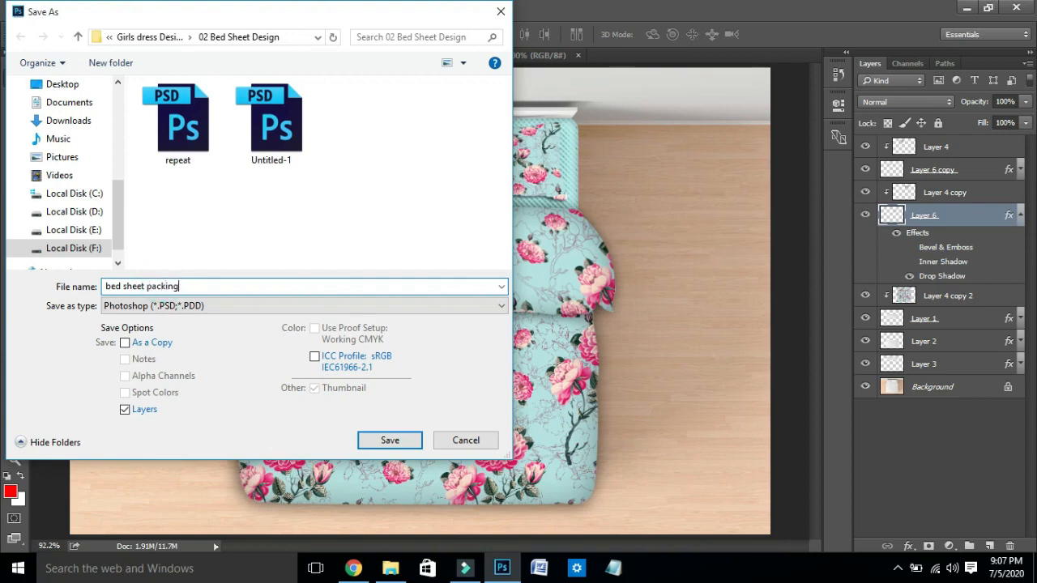
pyautogui.write('packing')
pyautogui.press('Return')
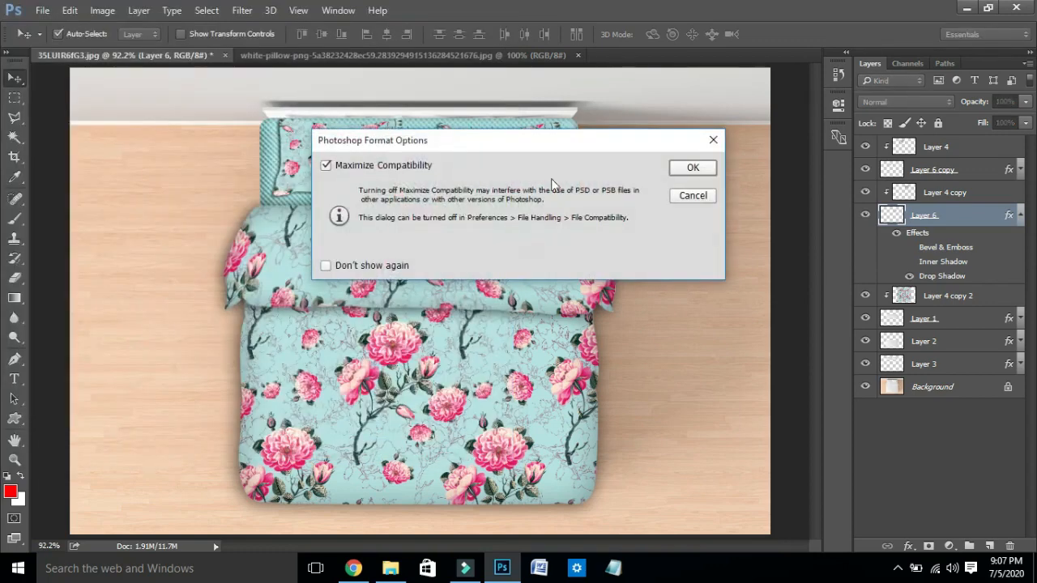
pyautogui.click(685, 168)
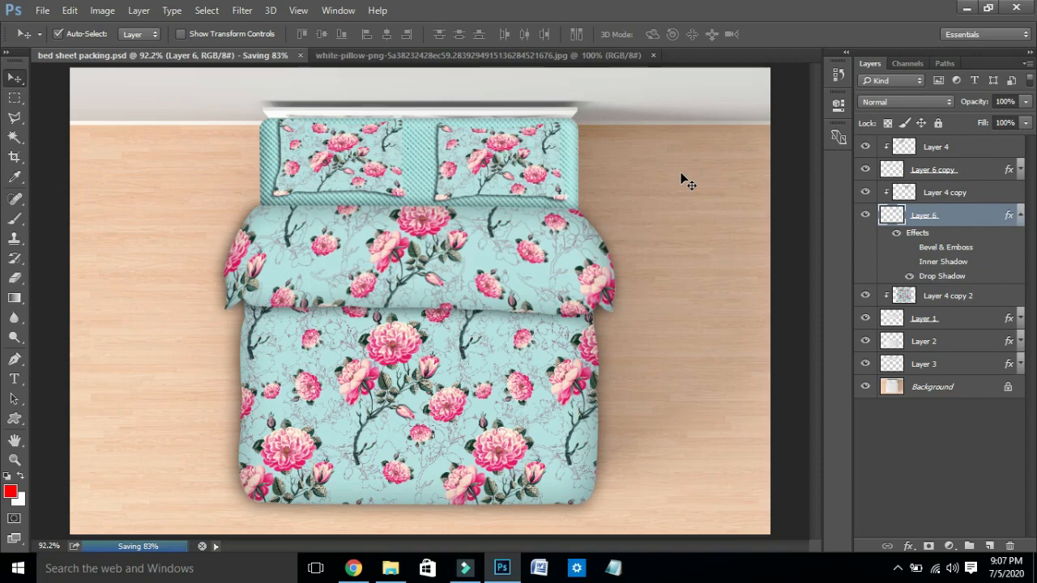
# Collapse the pillow layers' effects lists, group all layers from Layer 4 down to Layer 3, and compare the image with the group hidden and shown
pyautogui.click(1020, 215)
pyautogui.click(1020, 169)
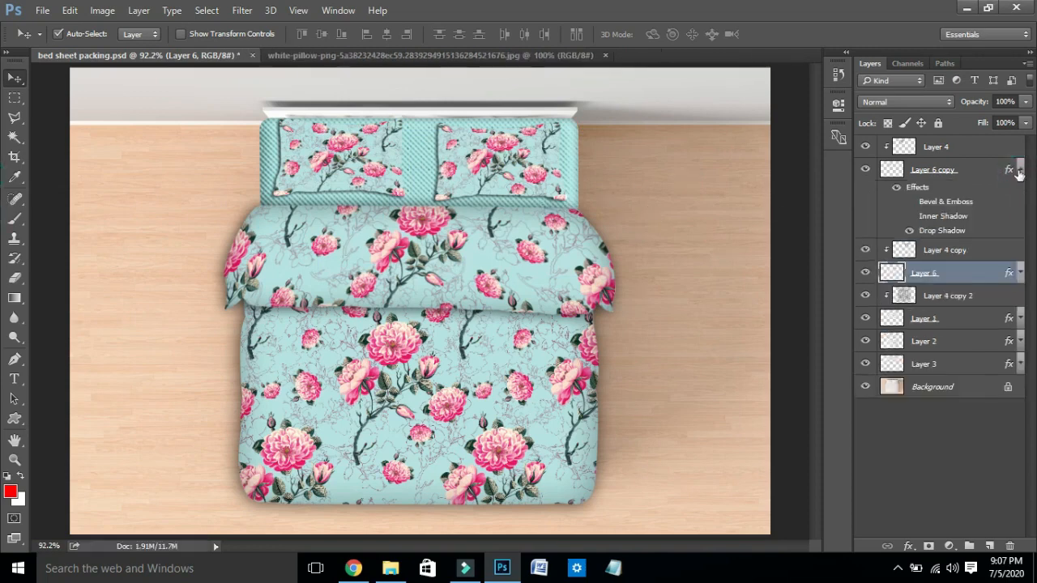
pyautogui.click(1020, 170)
pyautogui.click(963, 145)
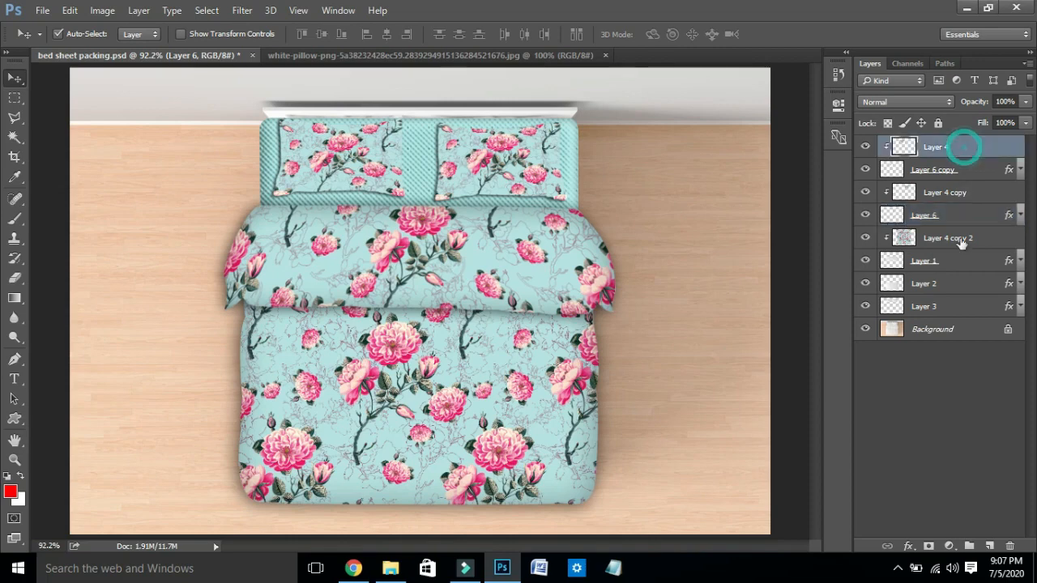
pyautogui.keyDown('shift'); pyautogui.click(955, 304); pyautogui.keyUp('shift')
pyautogui.hotkey('ctrl', 'g')
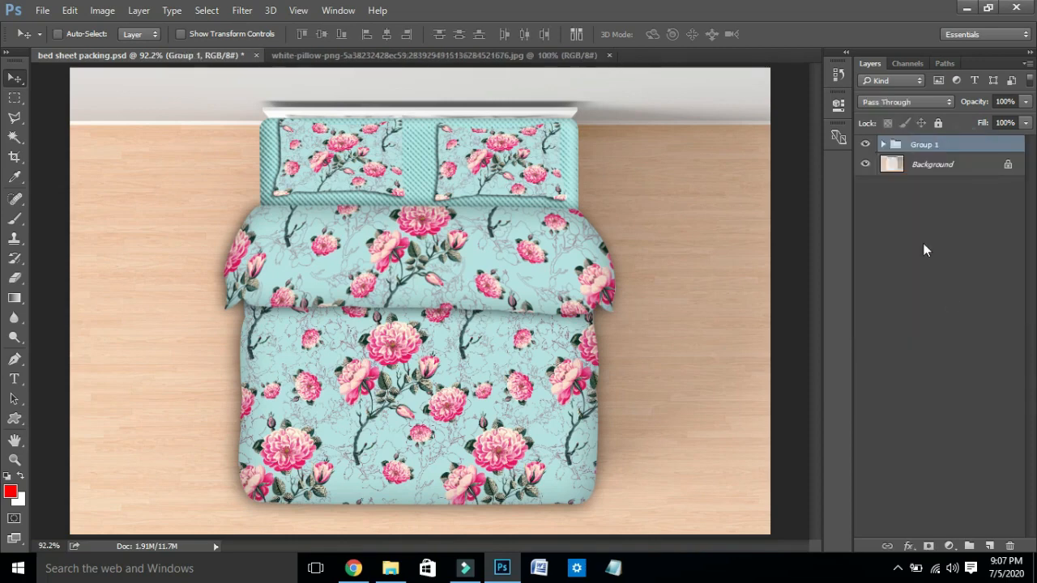
pyautogui.press('ctrl')
pyautogui.click(865, 144)
pyautogui.click(864, 144)
# Duplicate Group 1, hide the original group, and merge the duplicate into a single layer
pyautogui.hotkey('ctrl', 'j')
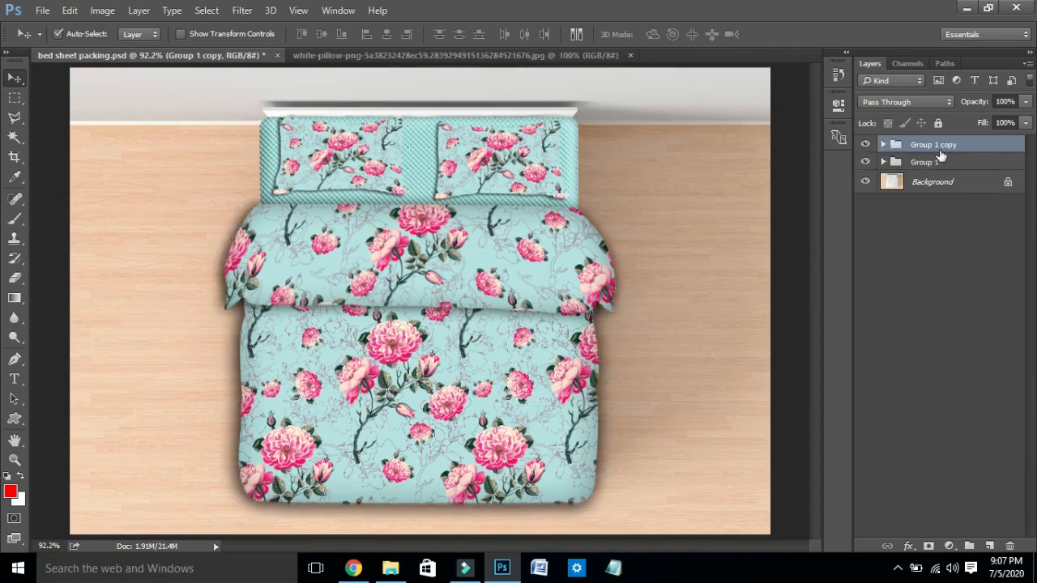
pyautogui.press('Delete')
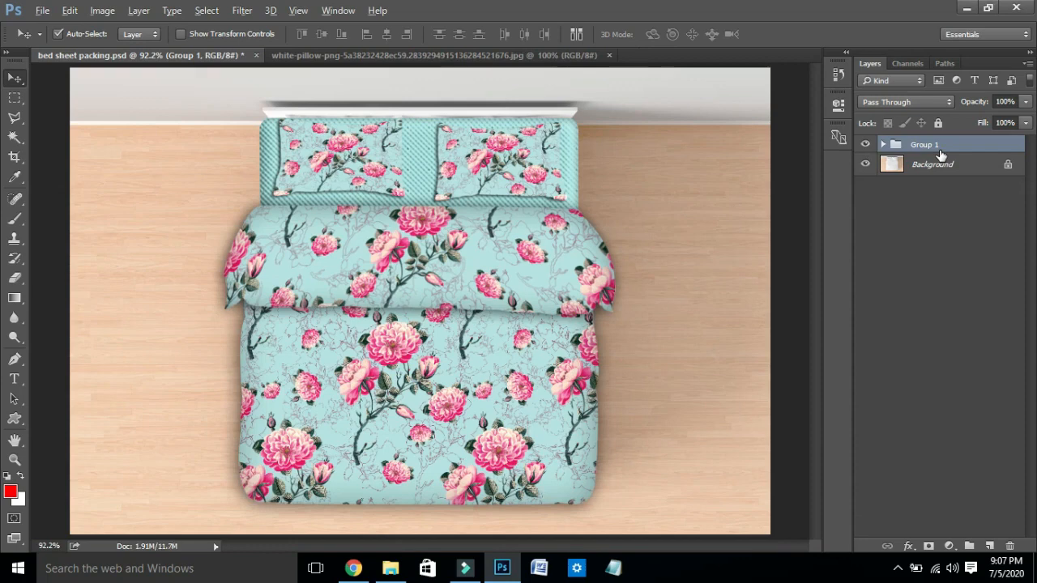
pyautogui.hotkey('ctrl', 'j')
pyautogui.click(865, 163)
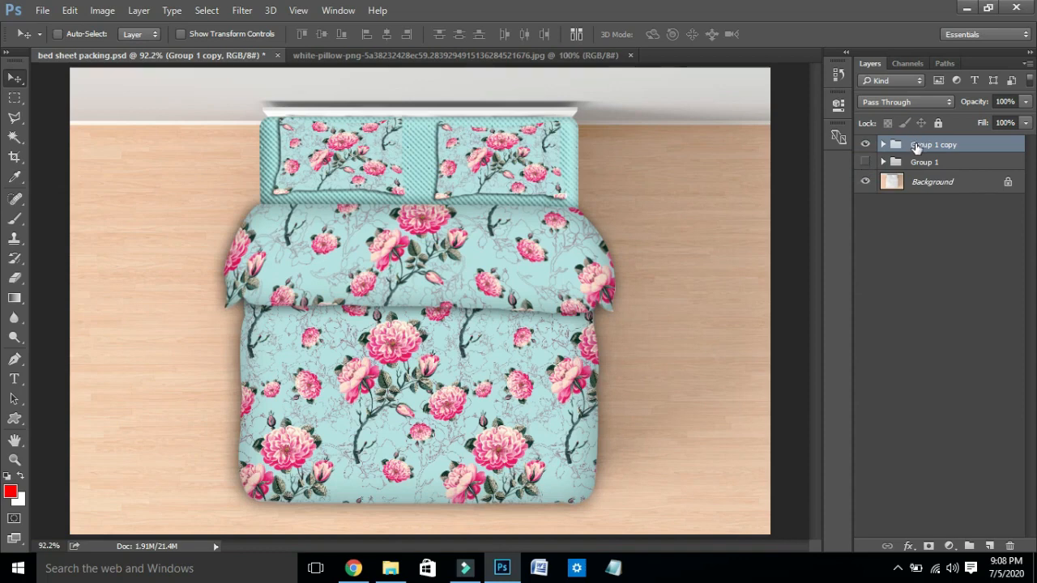
pyautogui.hotkey('ctrl', 'e')
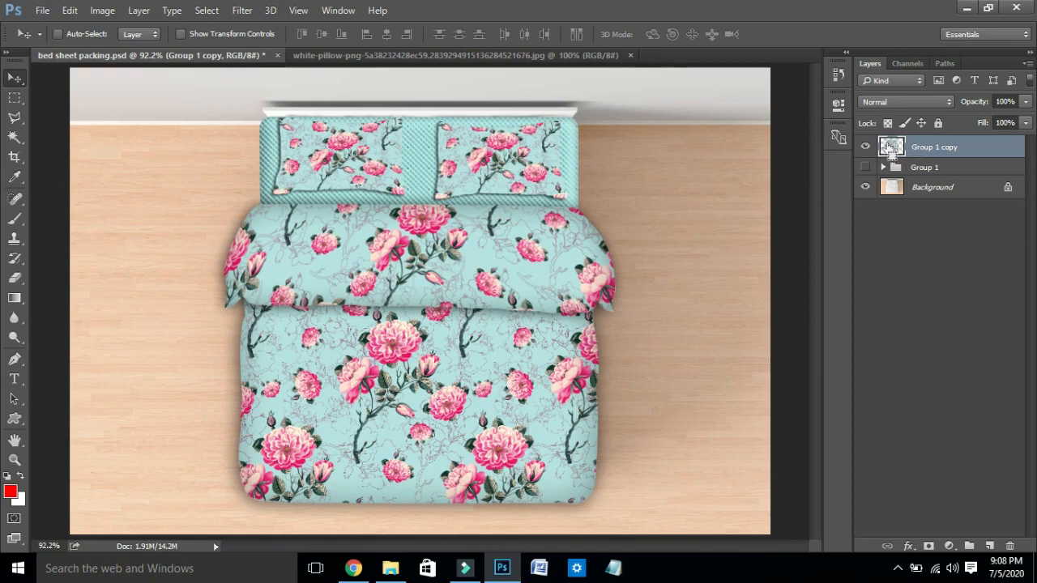
# Load the outline of Group 1 copy as a selection and, on the Background layer, add the white headboard strip using the Polygonal Lasso
pyautogui.keyDown('ctrl'); pyautogui.click(894, 151); pyautogui.keyUp('ctrl')
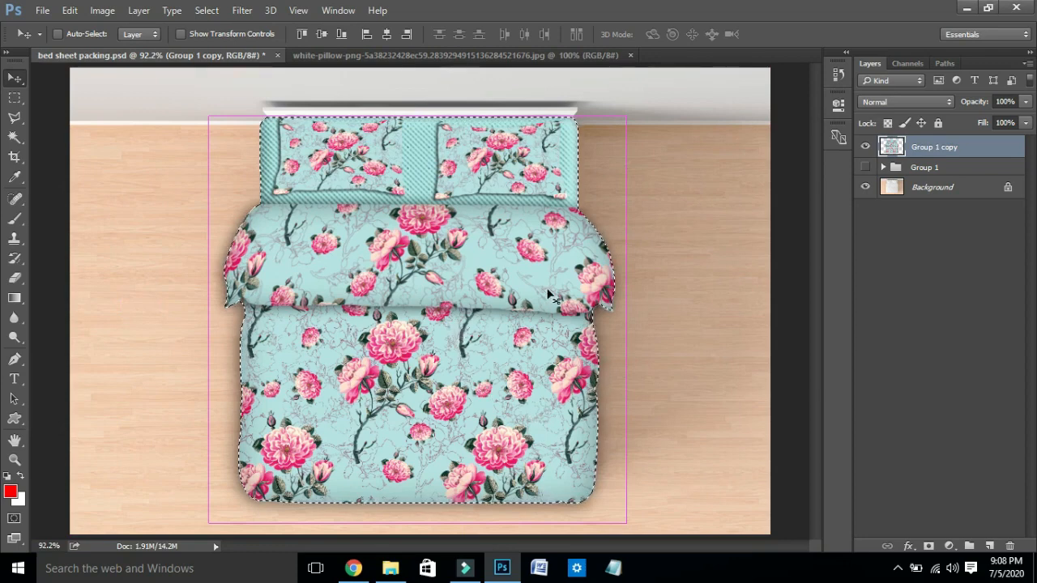
pyautogui.click(932, 186)
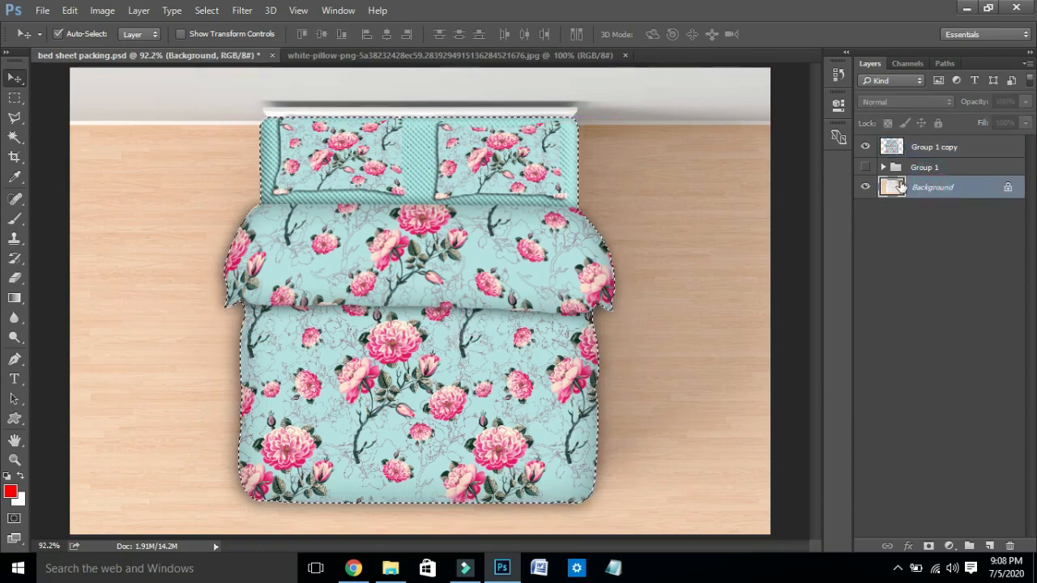
pyautogui.moveTo(347, 88); pyautogui.dragTo(410, 95)
pyautogui.press('l')
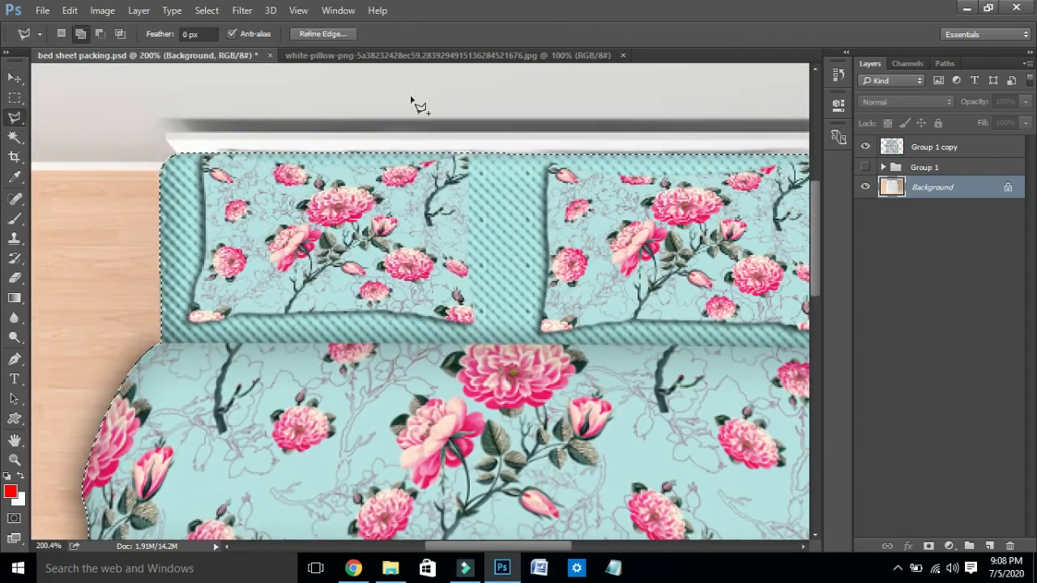
pyautogui.click(81, 34)
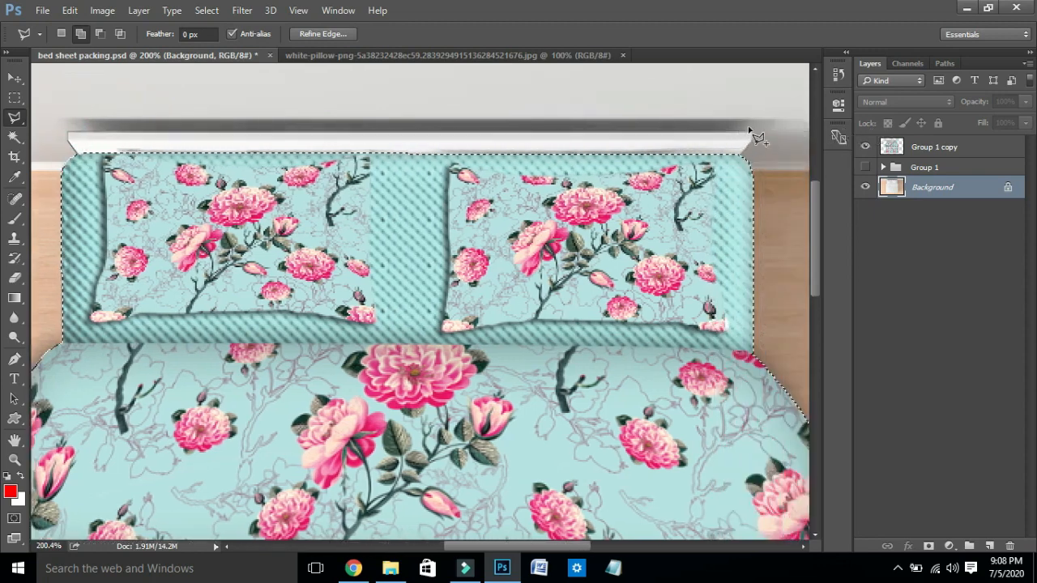
pyautogui.click(752, 131)
pyautogui.click(753, 142)
pyautogui.click(739, 160)
pyautogui.doubleClick(409, 236)
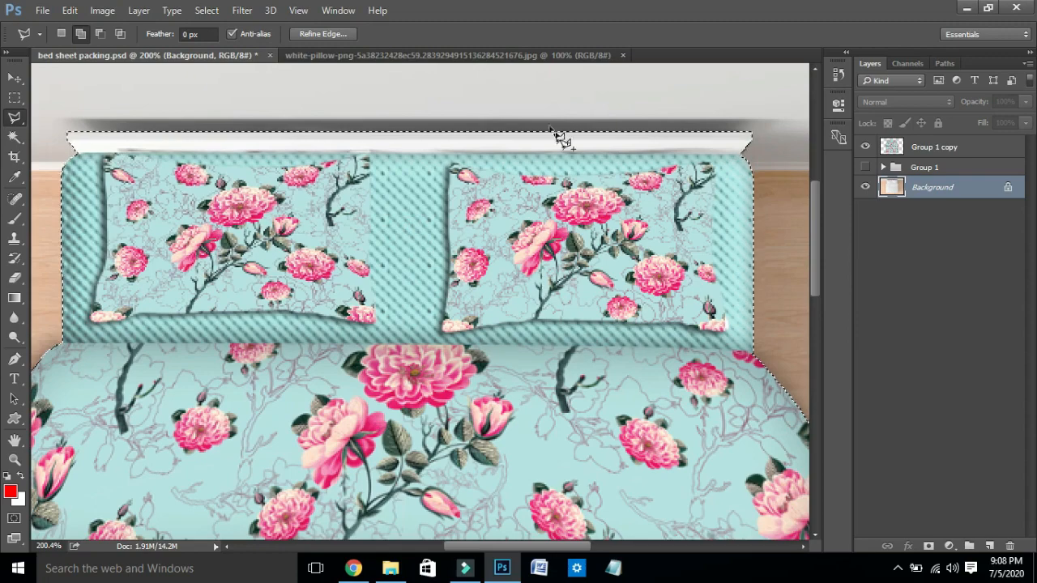
pyautogui.hotkey('ctrl', '0')
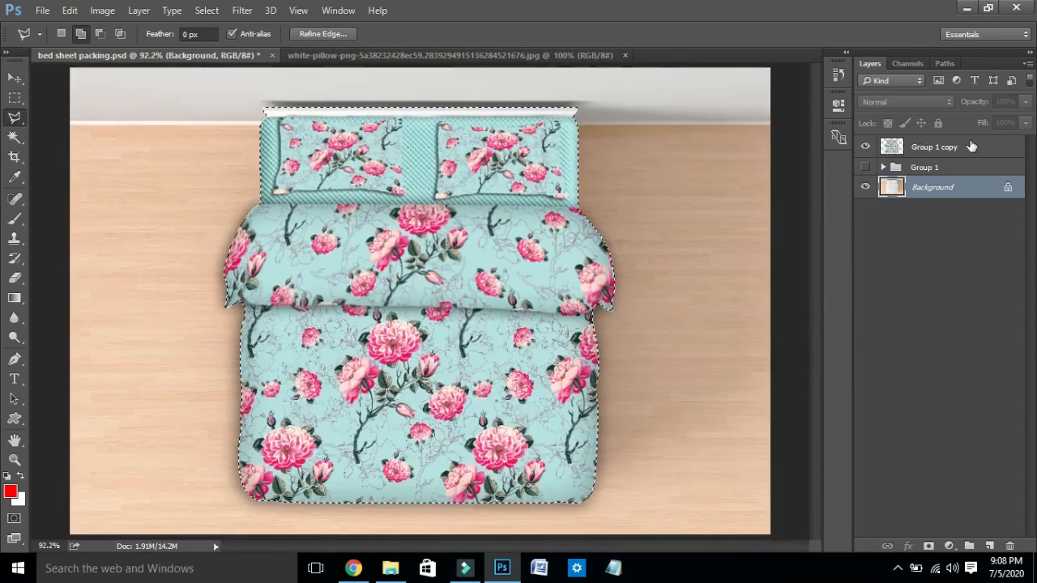
# Copy the selected Background area to a new layer, hide the Background, and merge the new layer with Group 1 copy
pyautogui.hotkey('ctrl', 'j')
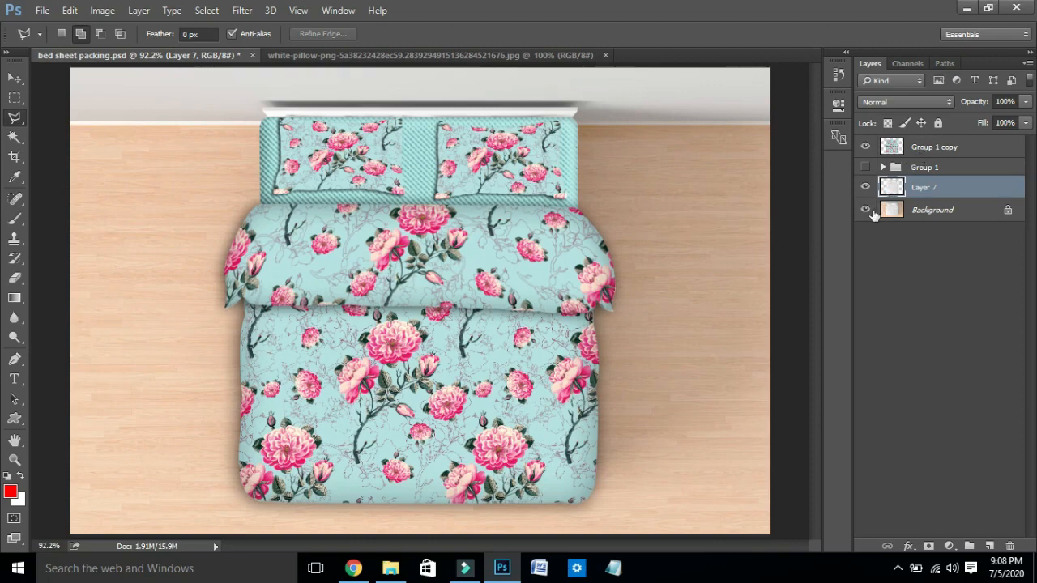
pyautogui.click(865, 210)
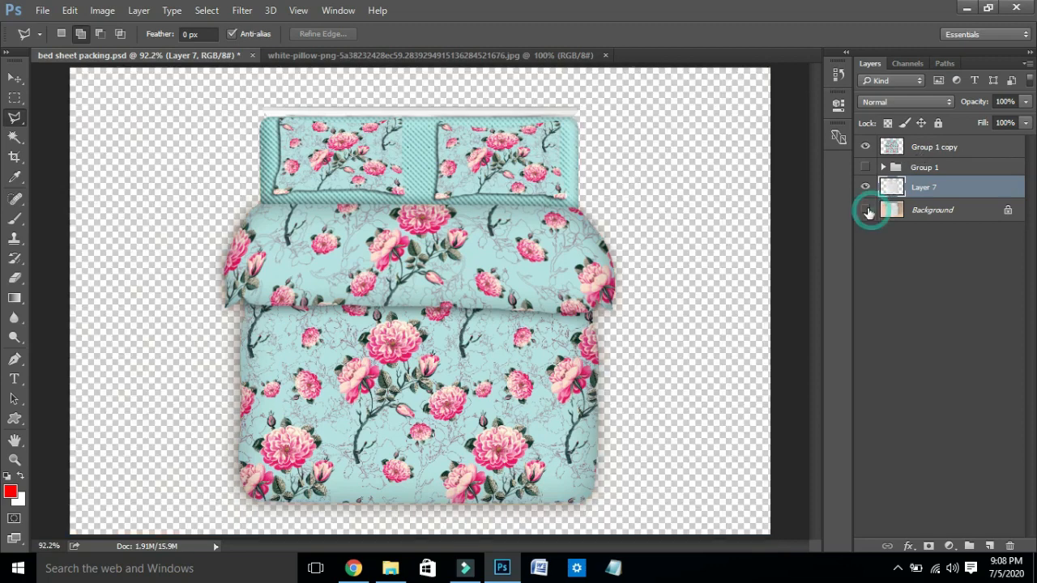
pyautogui.keyDown('ctrl'); pyautogui.click(938, 148); pyautogui.keyUp('ctrl')
pyautogui.hotkey('ctrl', 'e')
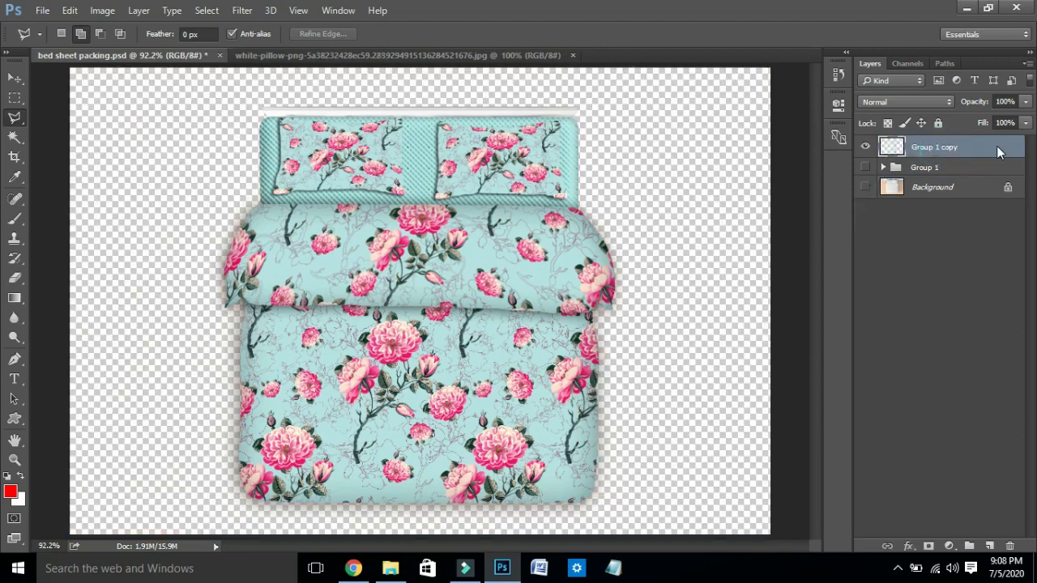
# Add a new layer directly above the Background layer and fill it with white
pyautogui.click(968, 188)
pyautogui.click(990, 546)
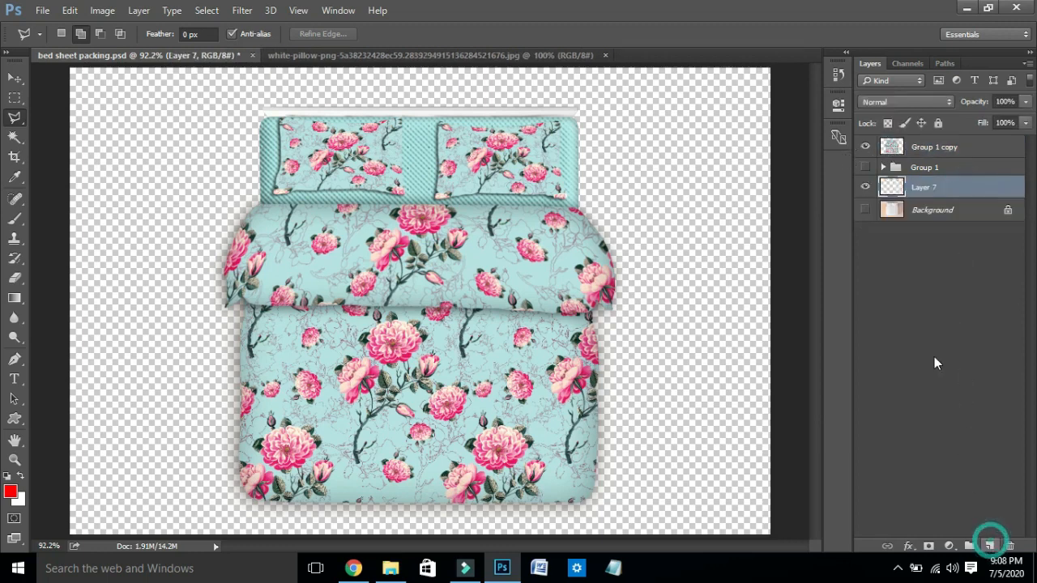
pyautogui.hotkey('ctrl', 'BackSpace')
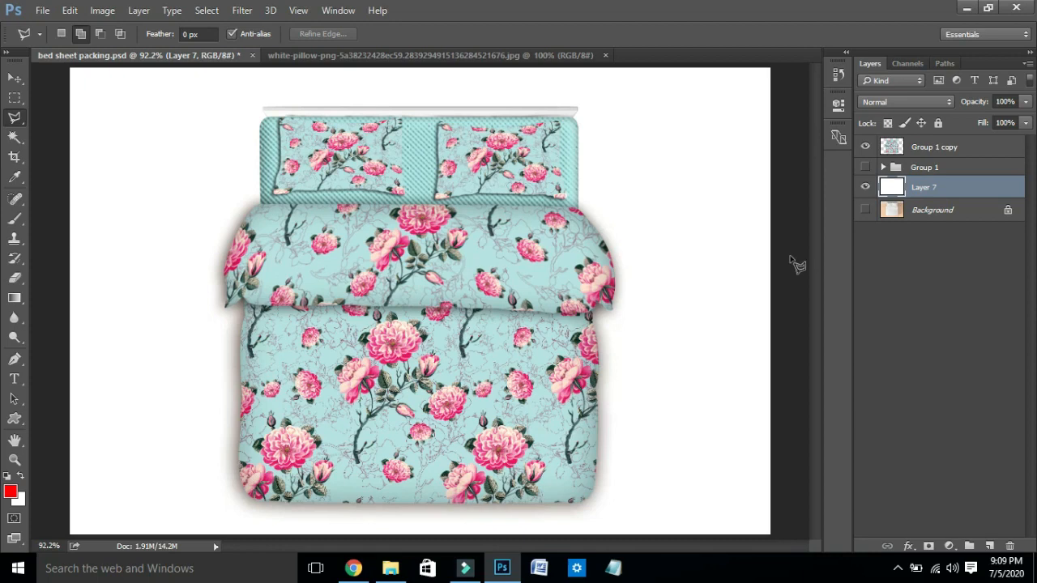
# Move the Group 1 copy bed toward the left edge of the canvas and close the white pillow image
pyautogui.press('v')
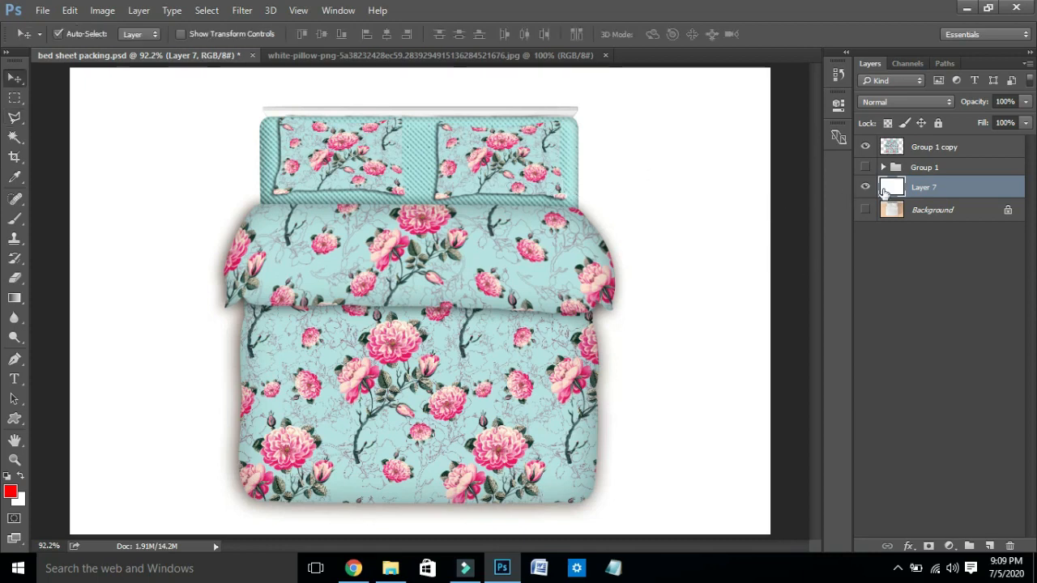
pyautogui.click(918, 151)
pyautogui.moveTo(429, 240); pyautogui.dragTo(304, 240)
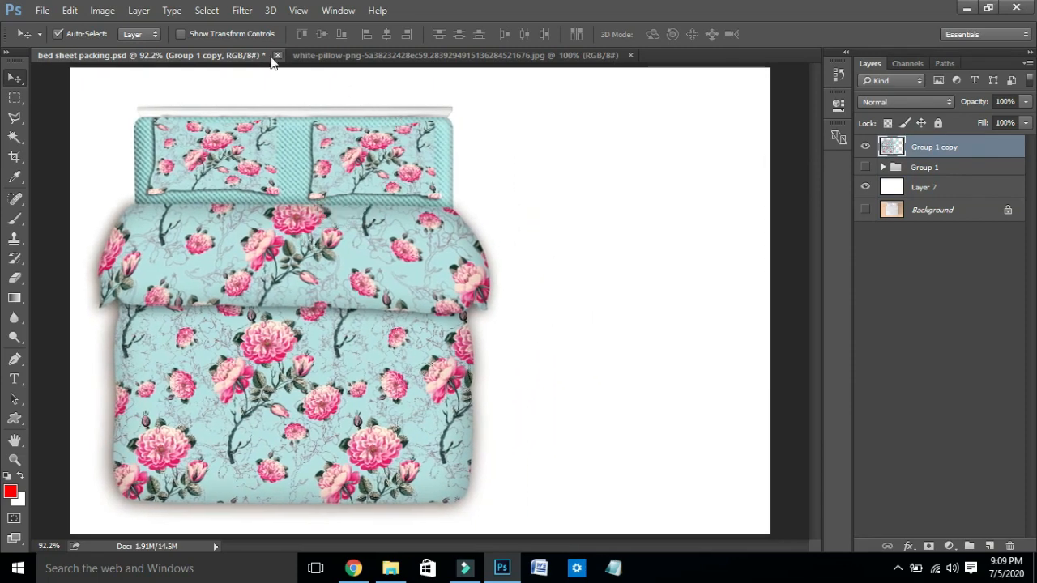
pyautogui.click(329, 57)
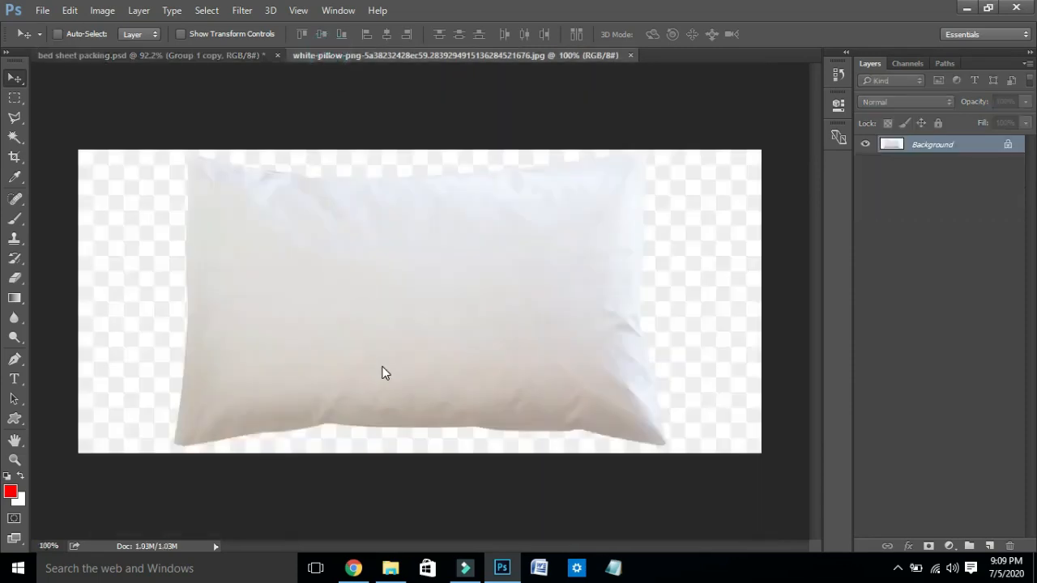
pyautogui.hotkey('ctrl', 'w')
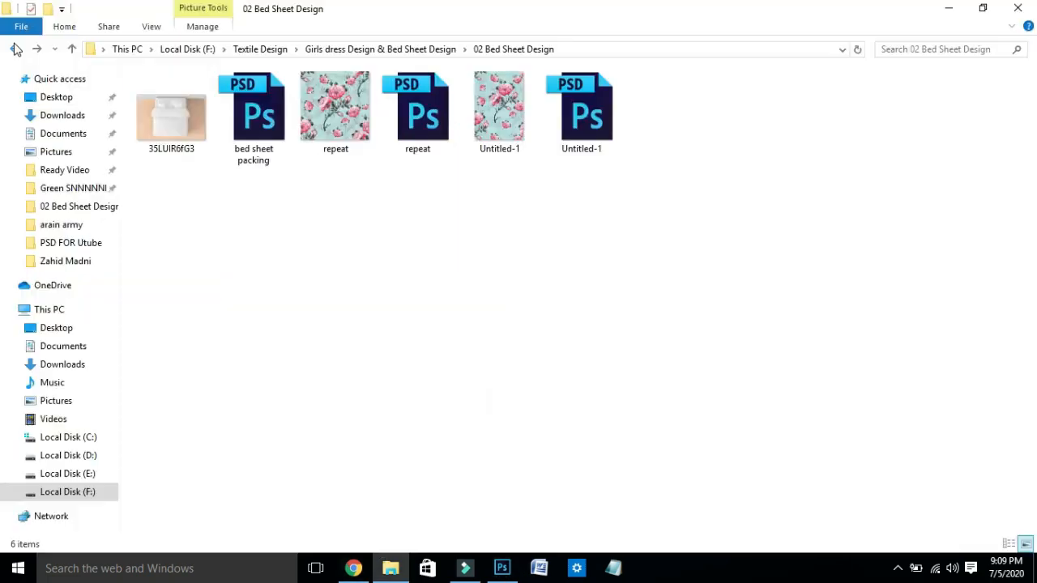
# Place the repeat image from the 02 Bed Sheet Design folder in the blank area beside the bed, scaled to about 13%
pyautogui.click(391, 568)
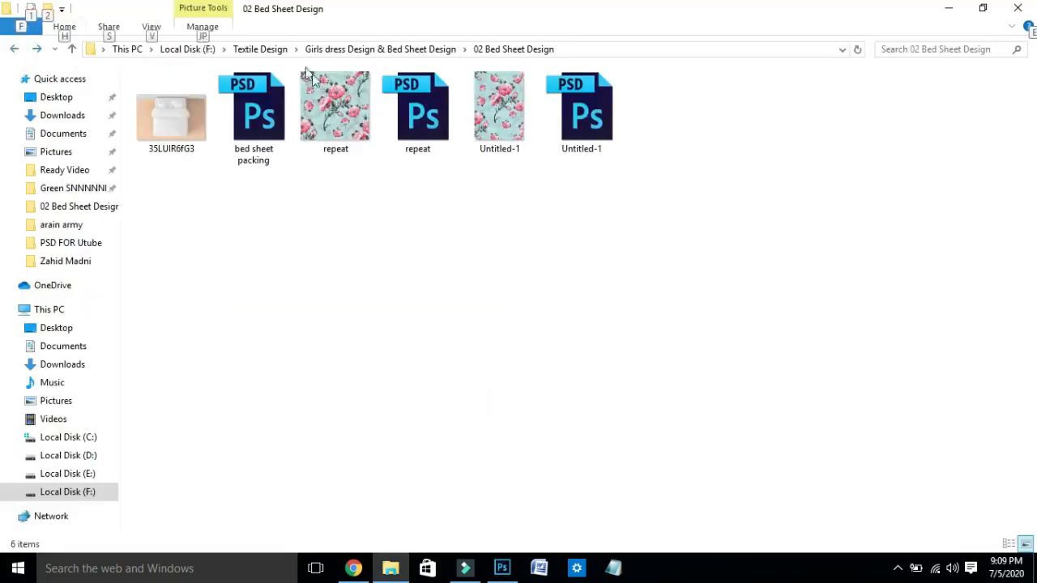
pyautogui.moveTo(364, 132); pyautogui.dragTo(475, 300)
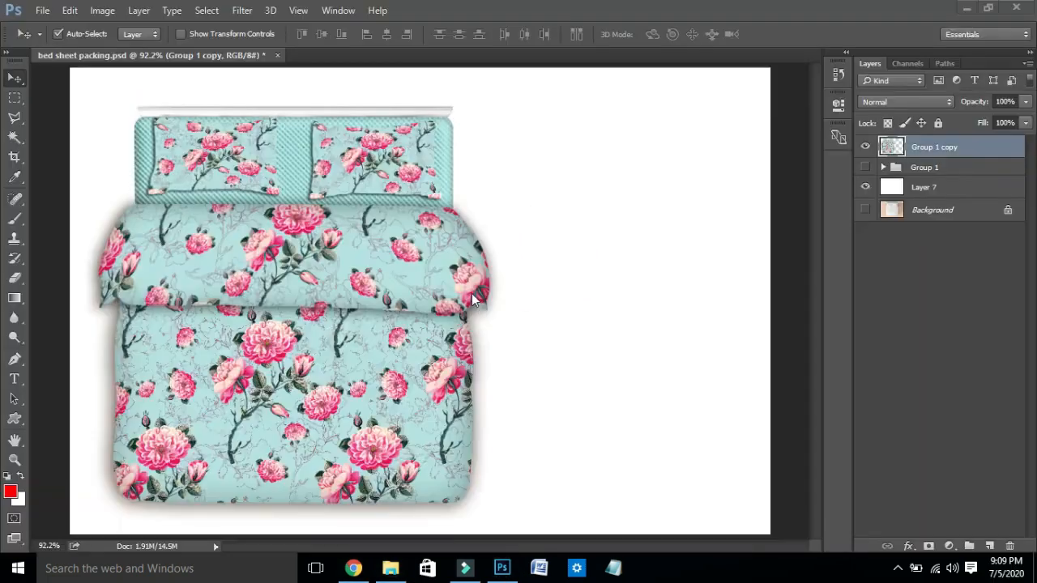
pyautogui.moveTo(463, 289); pyautogui.dragTo(541, 271)
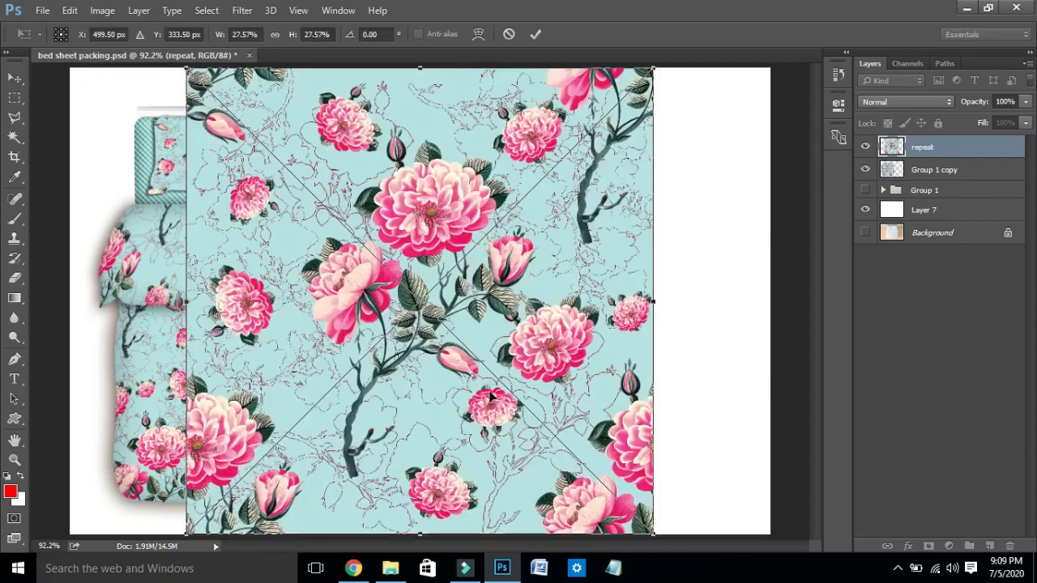
pyautogui.moveTo(654, 71); pyautogui.dragTo(484, 206)
pyautogui.moveTo(451, 248); pyautogui.dragTo(628, 158)
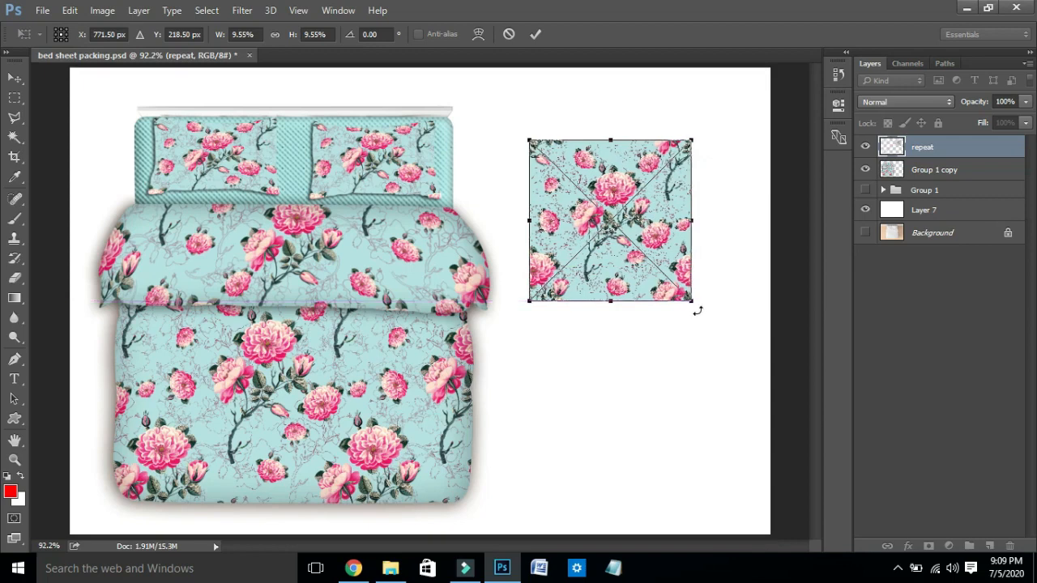
pyautogui.moveTo(691, 303); pyautogui.dragTo(762, 354)
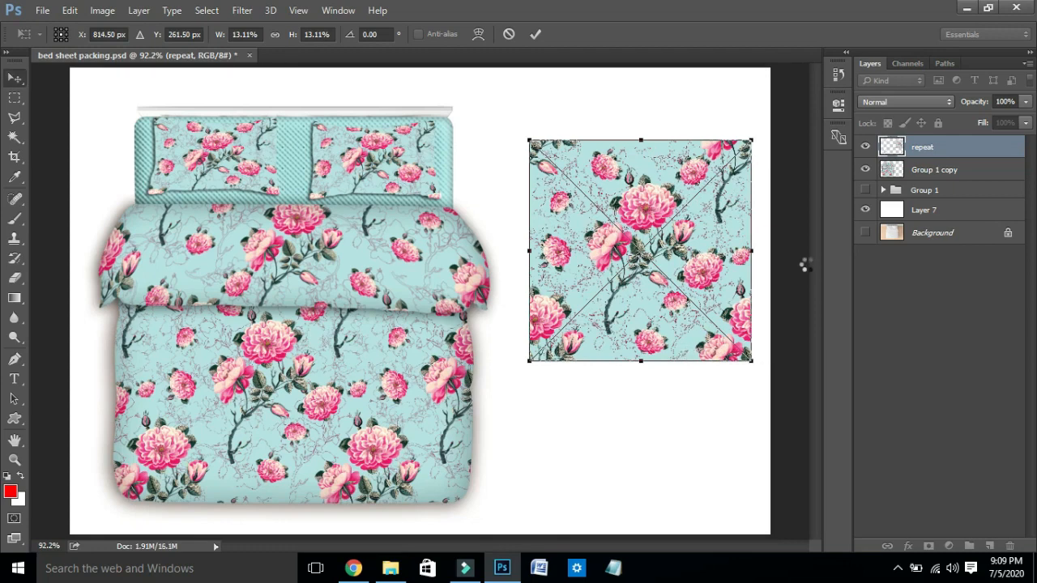
pyautogui.press('Return')
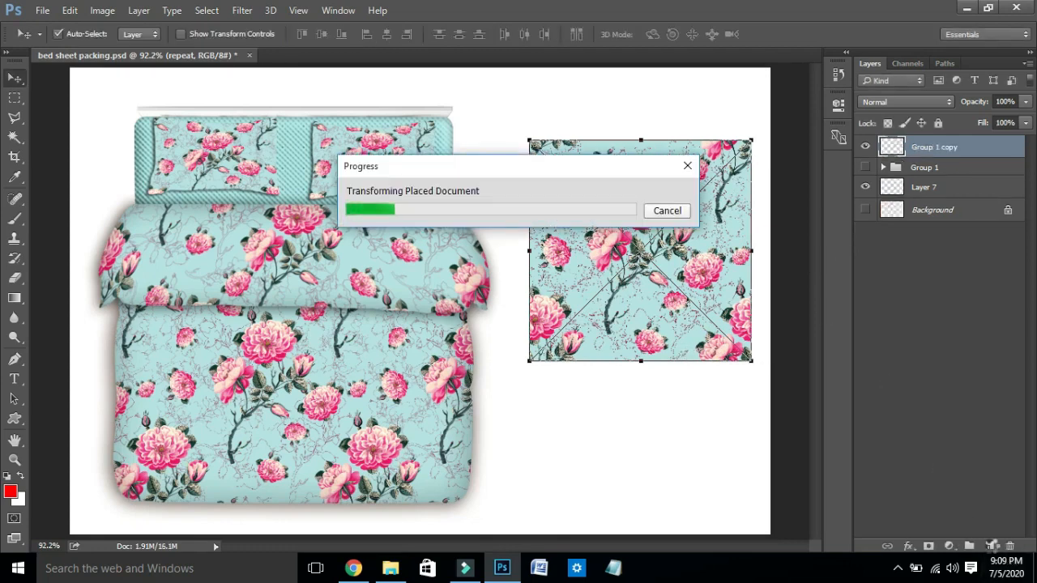
# Create a new layer with a small square below the pattern sample, filled with the light aqua sampled from the bed sheet
pyautogui.click(989, 547)
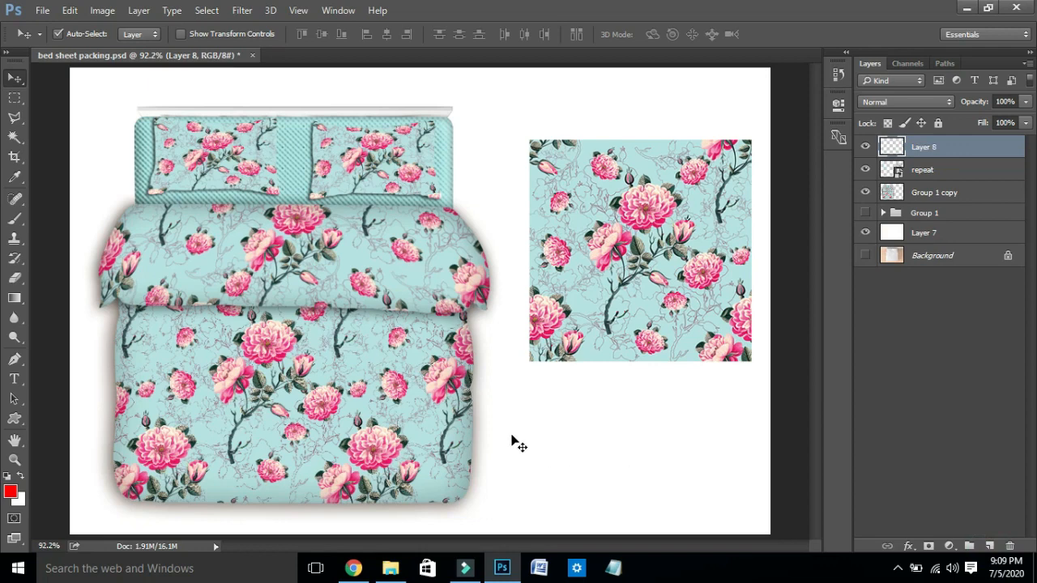
pyautogui.press('m')
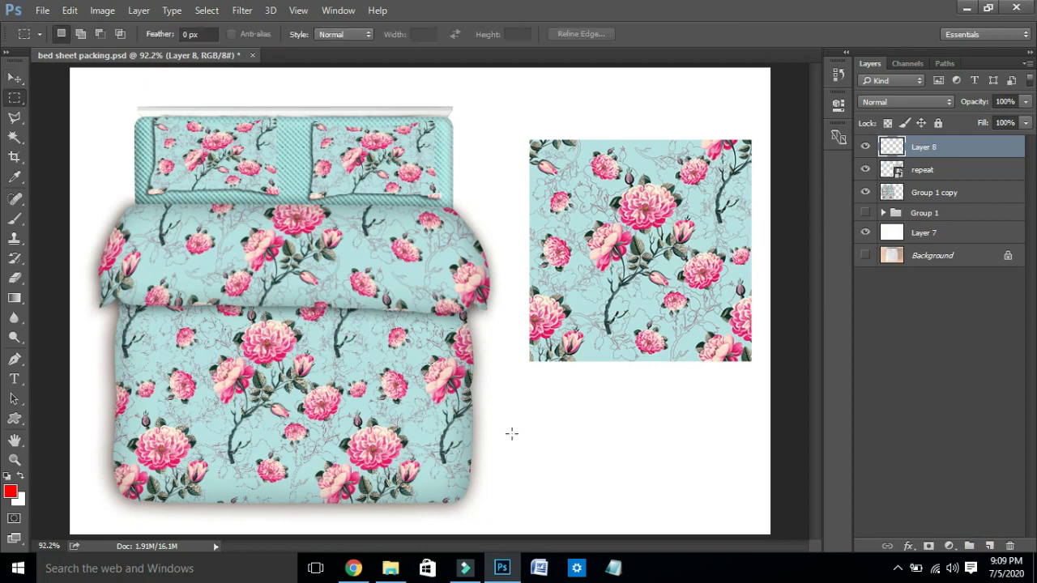
pyautogui.moveTo(514, 431); pyautogui.dragTo(544, 457)
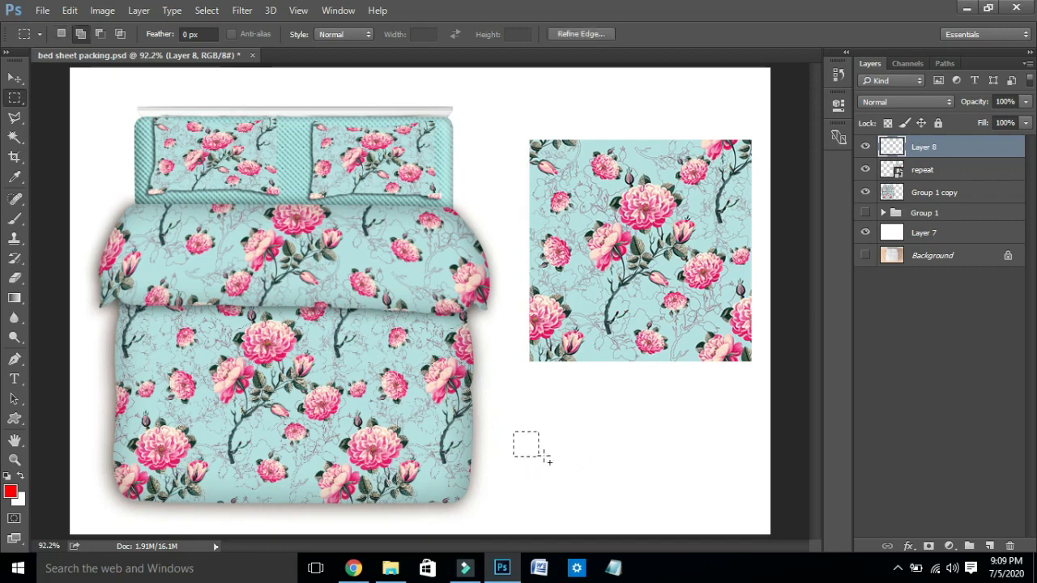
pyautogui.press('i')
pyautogui.click(430, 464)
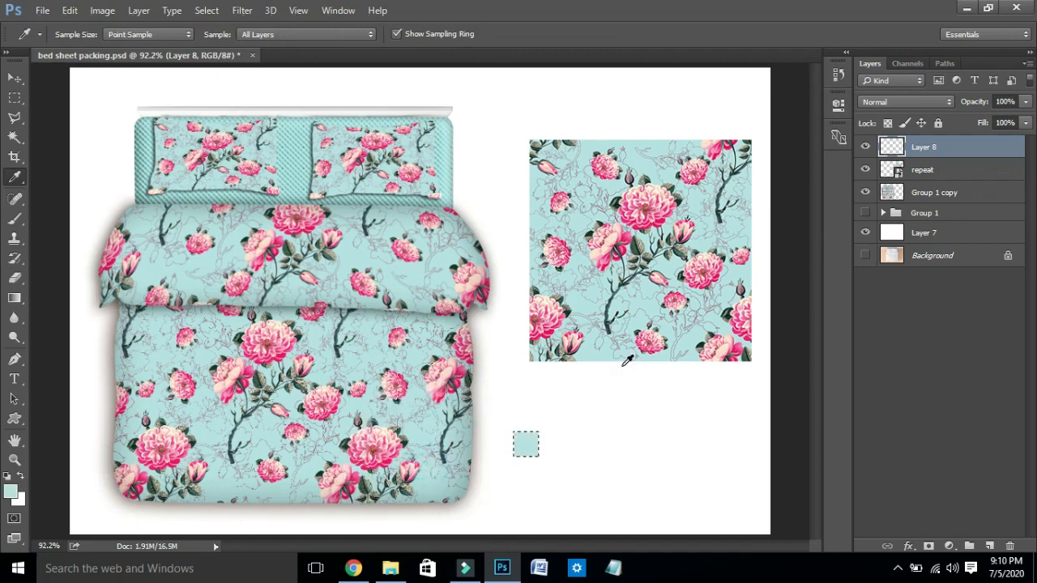
# Try to duplicate the aqua color square immediately to its right, and undo the duplication
pyautogui.moveTo(484, 459); pyautogui.dragTo(534, 438)
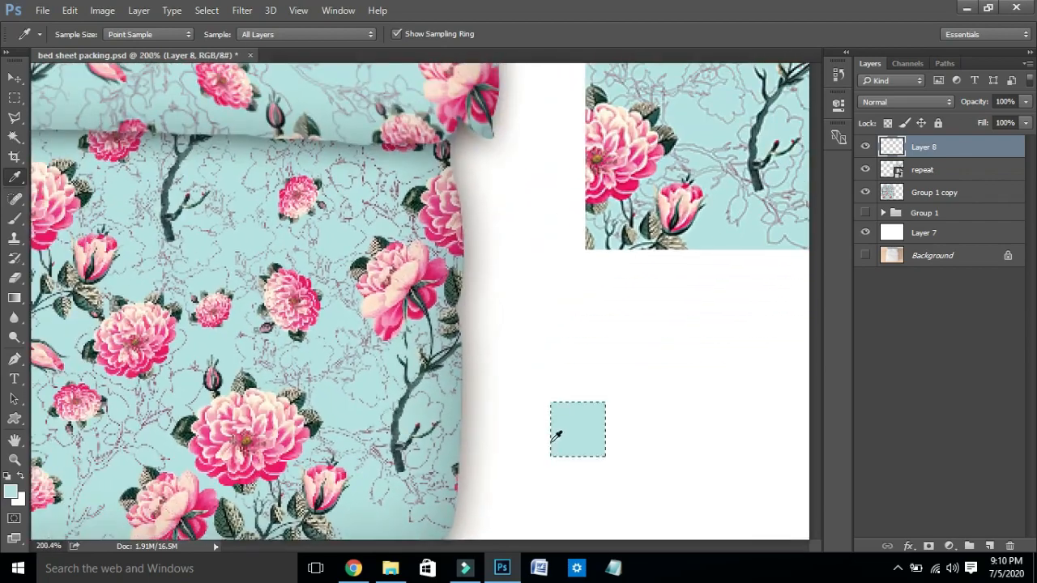
pyautogui.press('h')
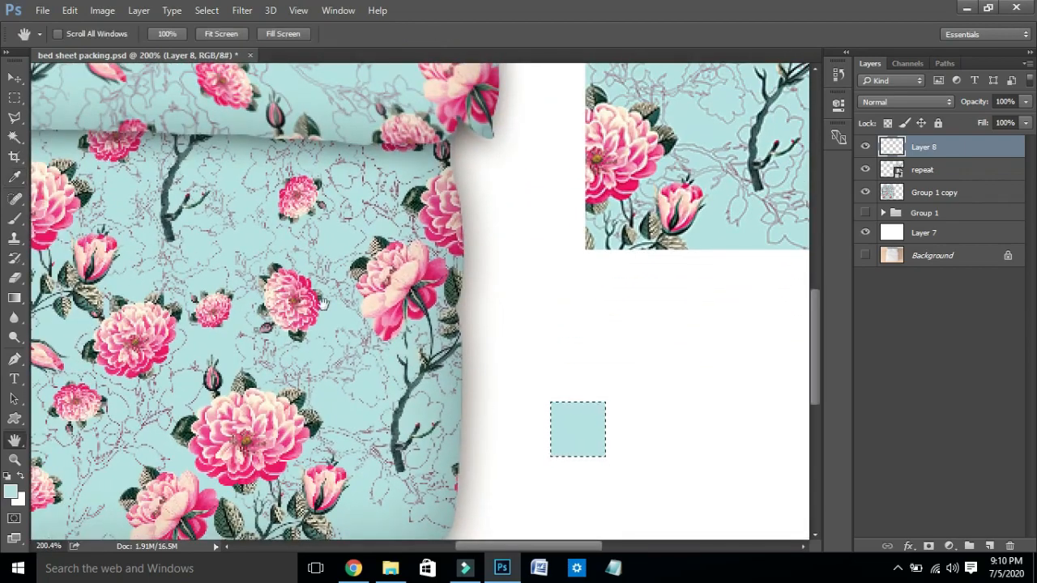
pyautogui.moveTo(494, 400); pyautogui.dragTo(357, 336)
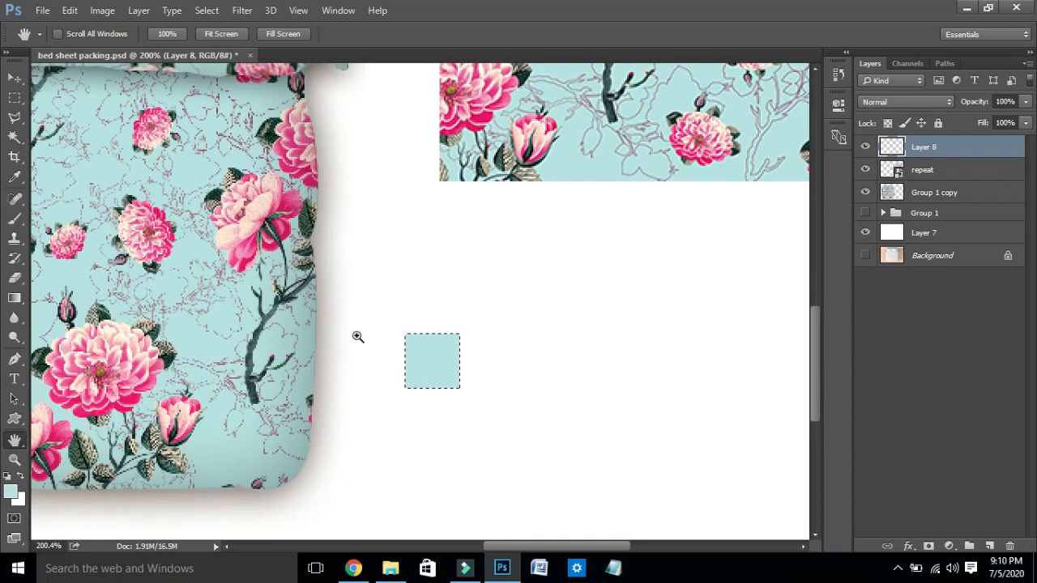
pyautogui.press('v')
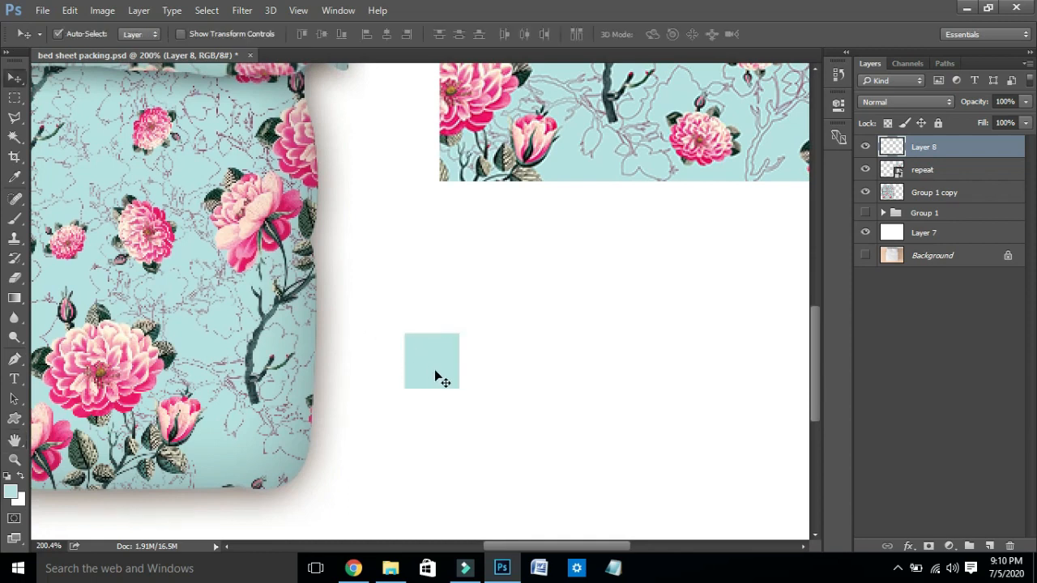
pyautogui.moveTo(431, 371); pyautogui.dragTo(483, 376)
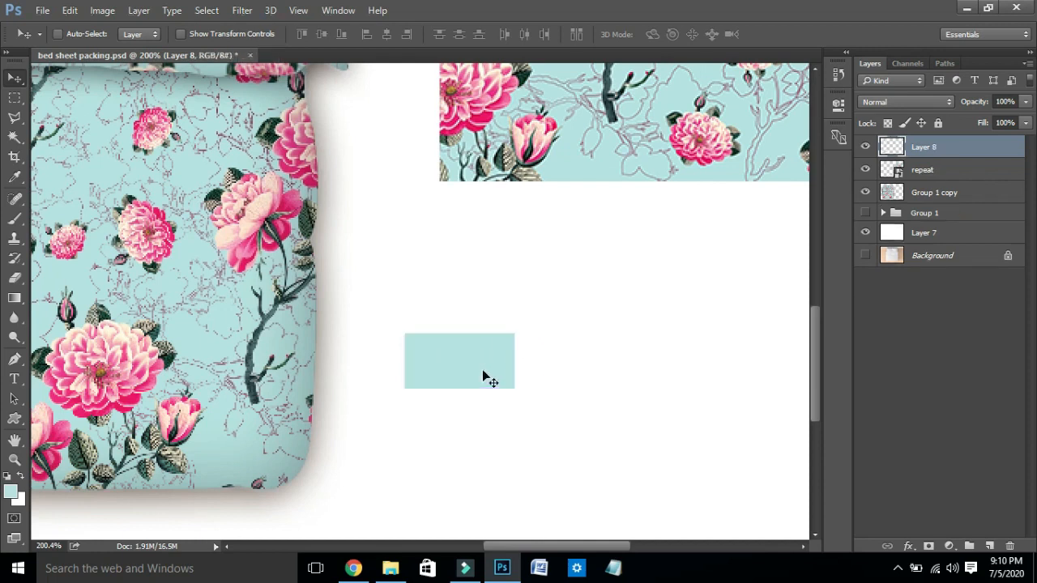
pyautogui.hotkey('ctrl', 'z')
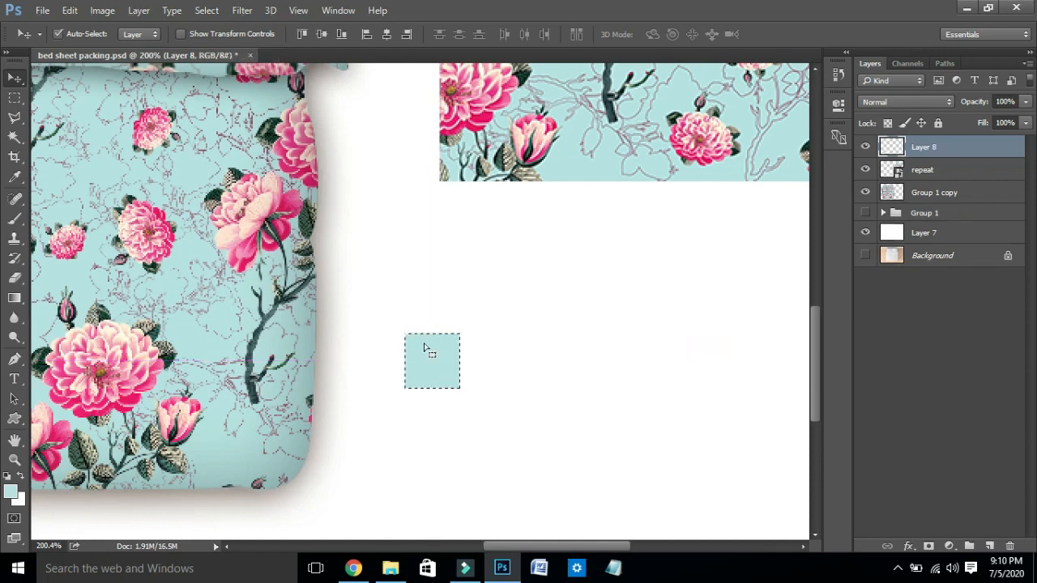
# Shift the square selection directly to the right of the aqua square and fill it with dark pink sampled from a rose
pyautogui.press('m')
pyautogui.moveTo(438, 362); pyautogui.dragTo(492, 361)
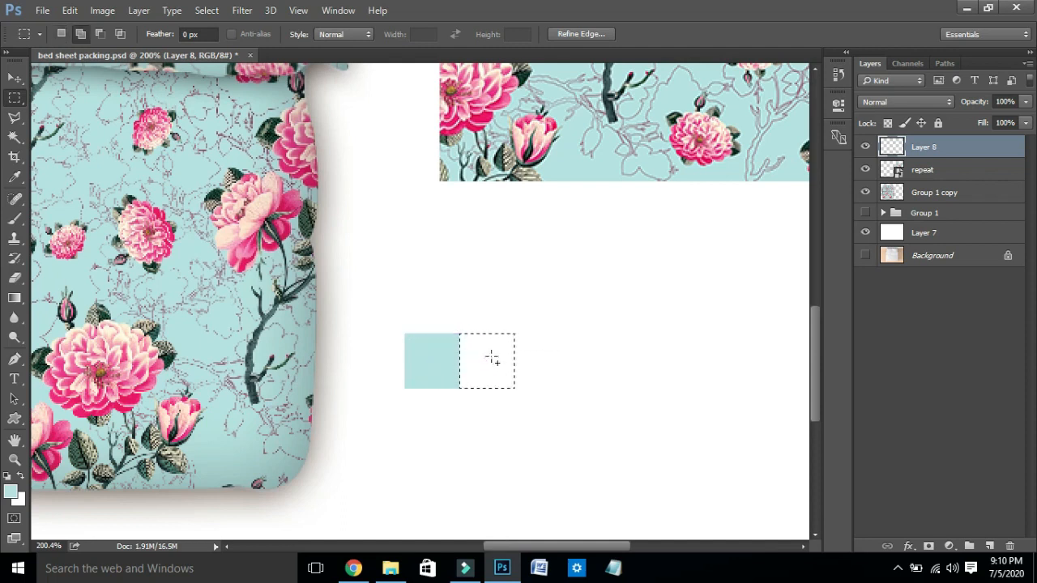
pyautogui.press('i')
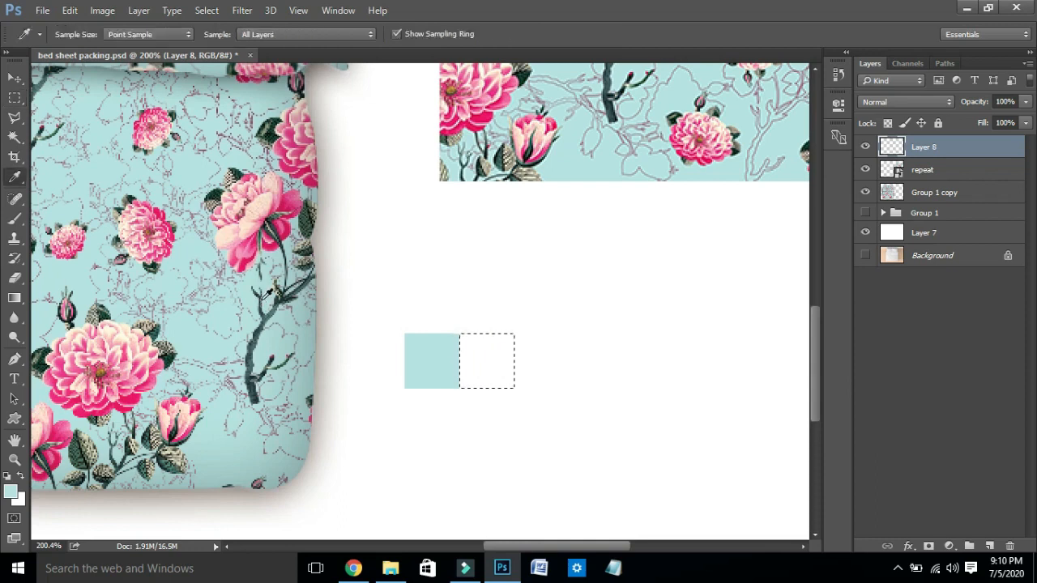
pyautogui.click(289, 222)
pyautogui.hotkey('alt', 'BackSpace')
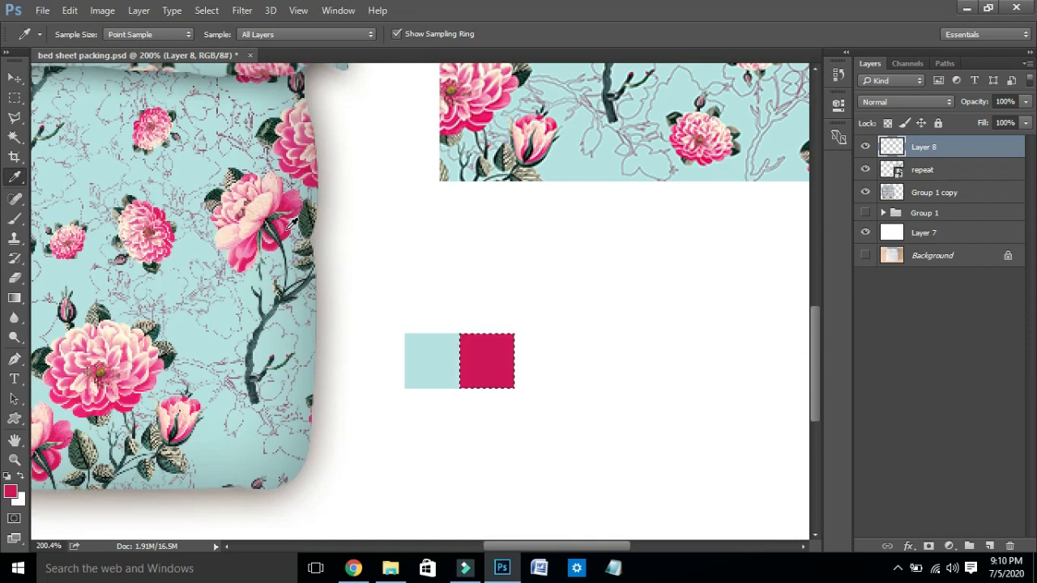
pyautogui.press('m')
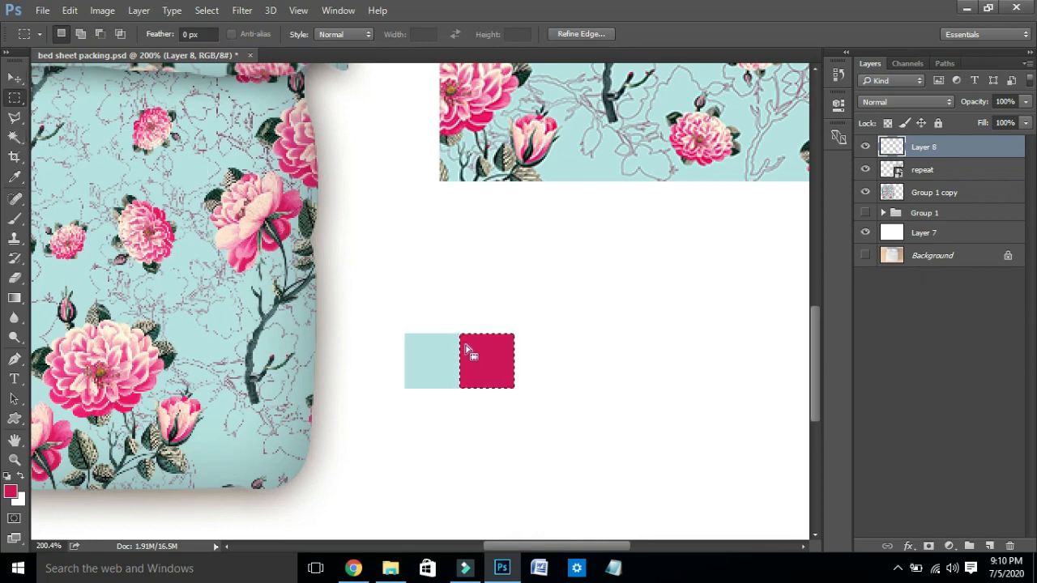
# Shift the square selection directly to the right of the dark pink square and fill it with beige sampled from a leaf
pyautogui.moveTo(492, 357); pyautogui.dragTo(547, 355)
pyautogui.press('i')
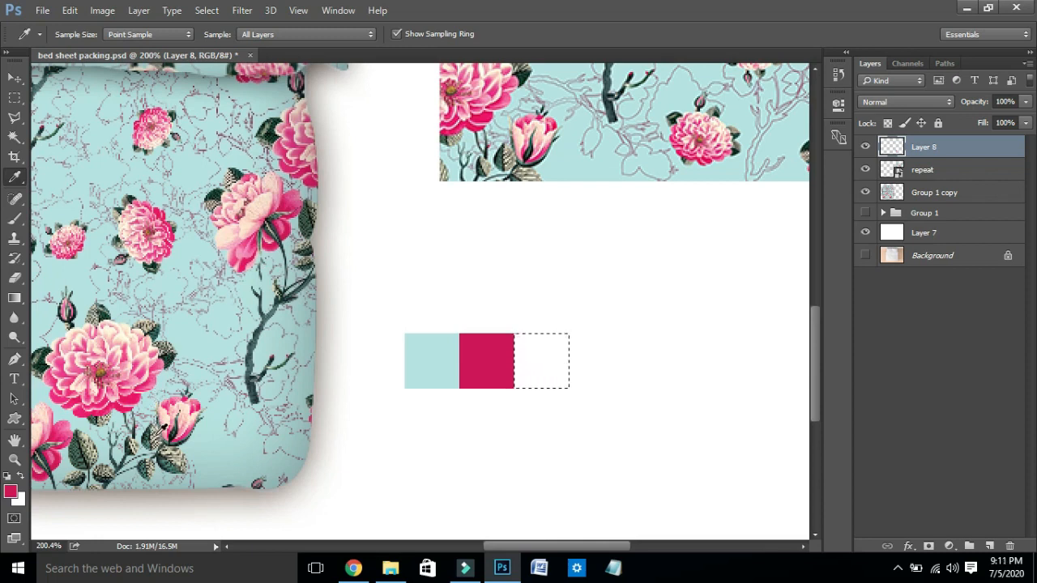
pyautogui.click(155, 433)
pyautogui.hotkey('alt', 'BackSpace')
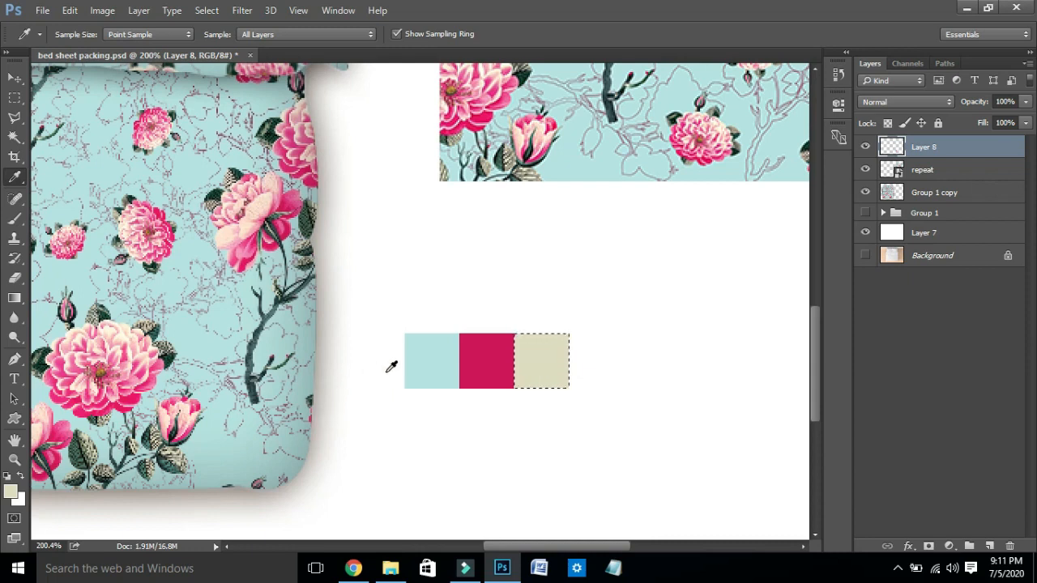
# Shift the selection directly to the right of the beige square and fill it with grayish teal sampled from a branch
pyautogui.press('m')
pyautogui.moveTo(542, 369); pyautogui.dragTo(602, 371)
pyautogui.press('Left')
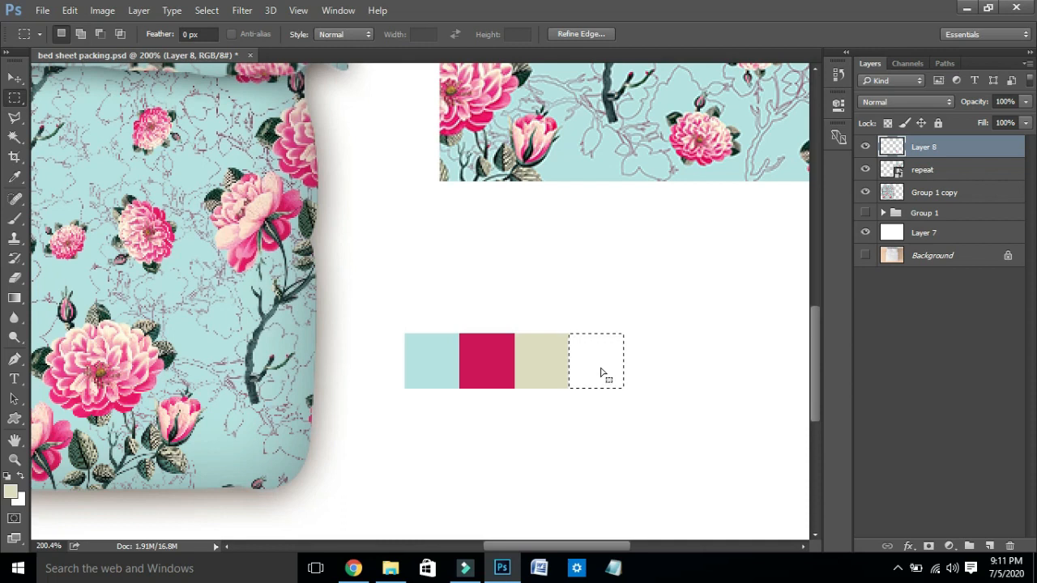
pyautogui.press('i')
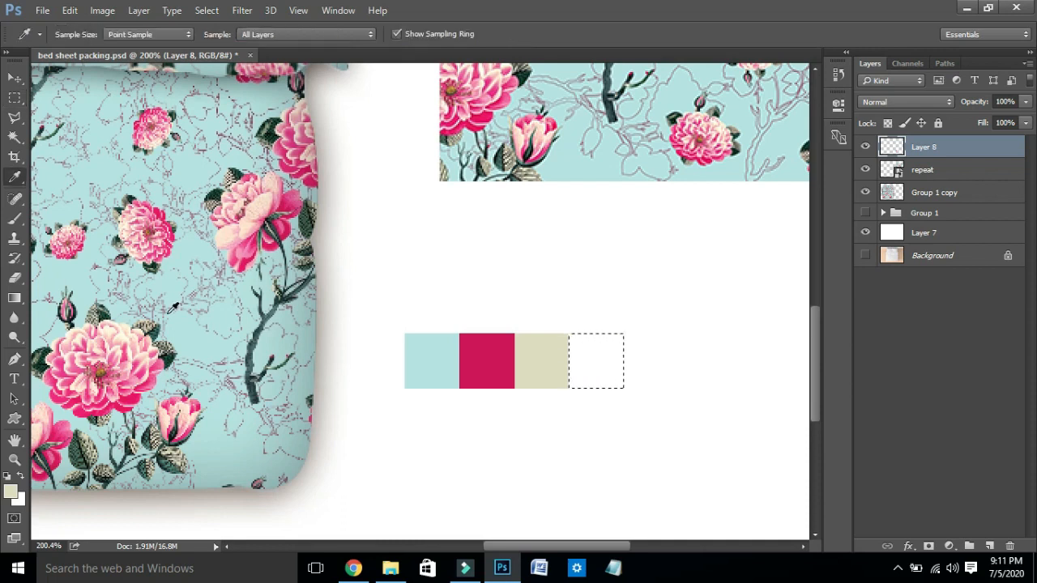
pyautogui.click(273, 310)
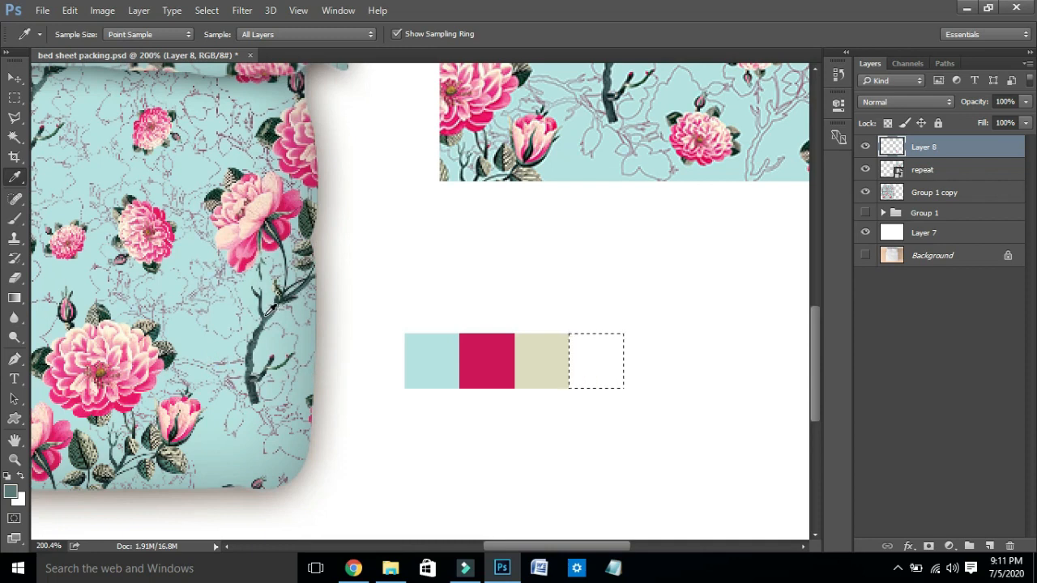
pyautogui.hotkey('alt', 'BackSpace')
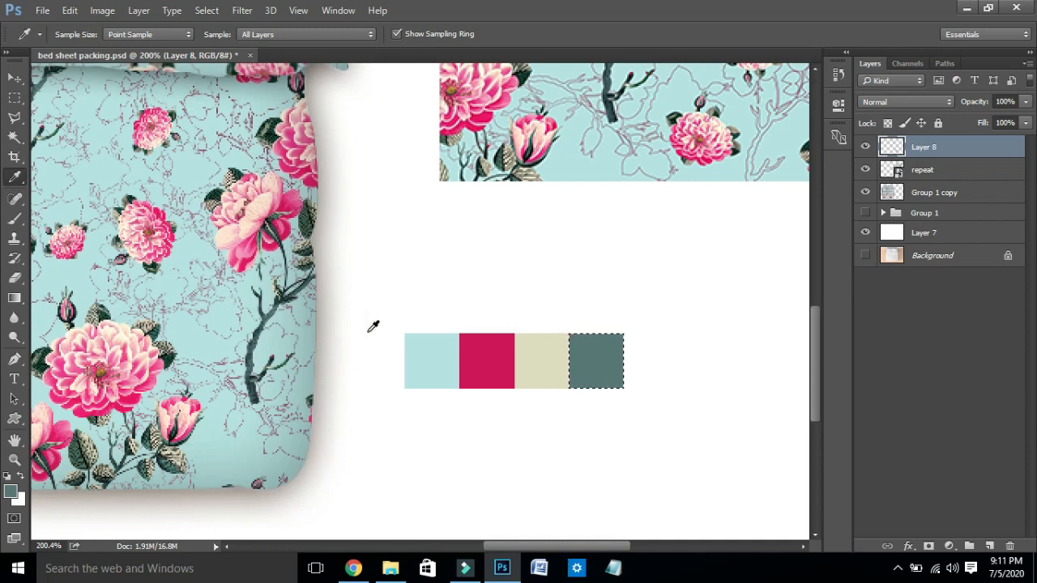
# Add a fifth square beside the grayish teal one, filled with pale pink sampled from a rose petal
pyautogui.press('m')
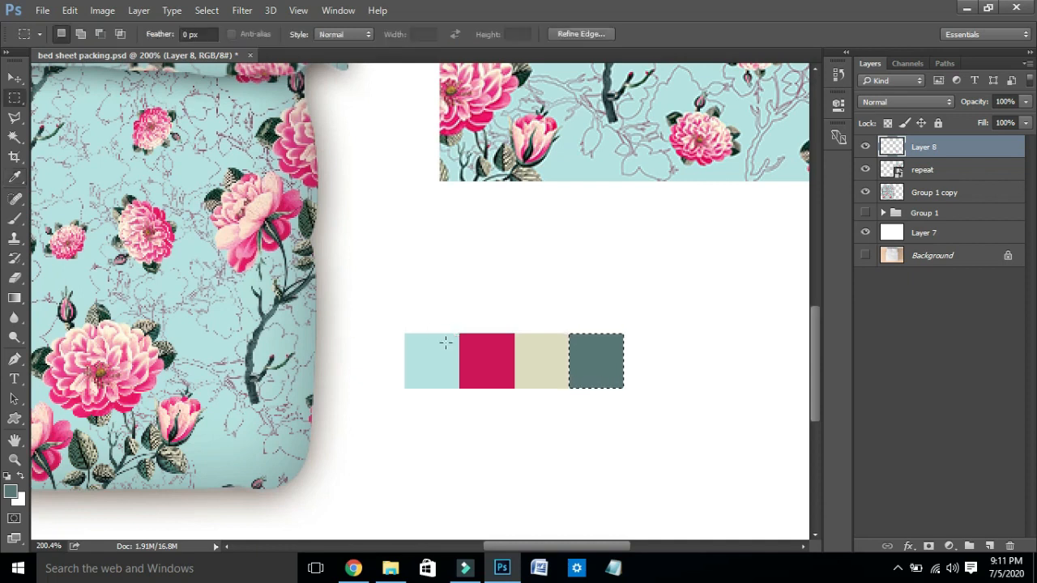
pyautogui.moveTo(612, 373); pyautogui.dragTo(667, 366)
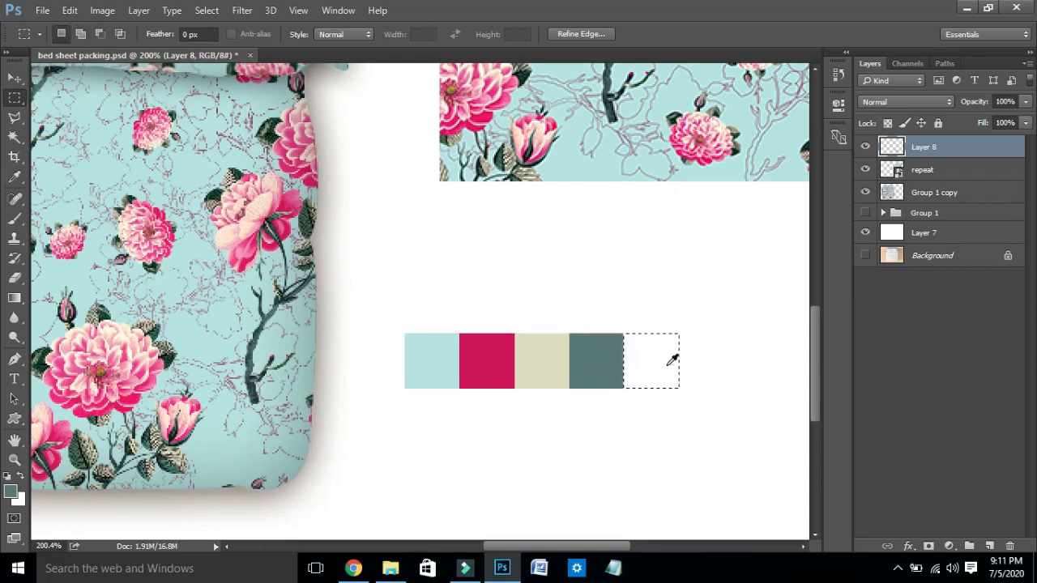
pyautogui.press('i')
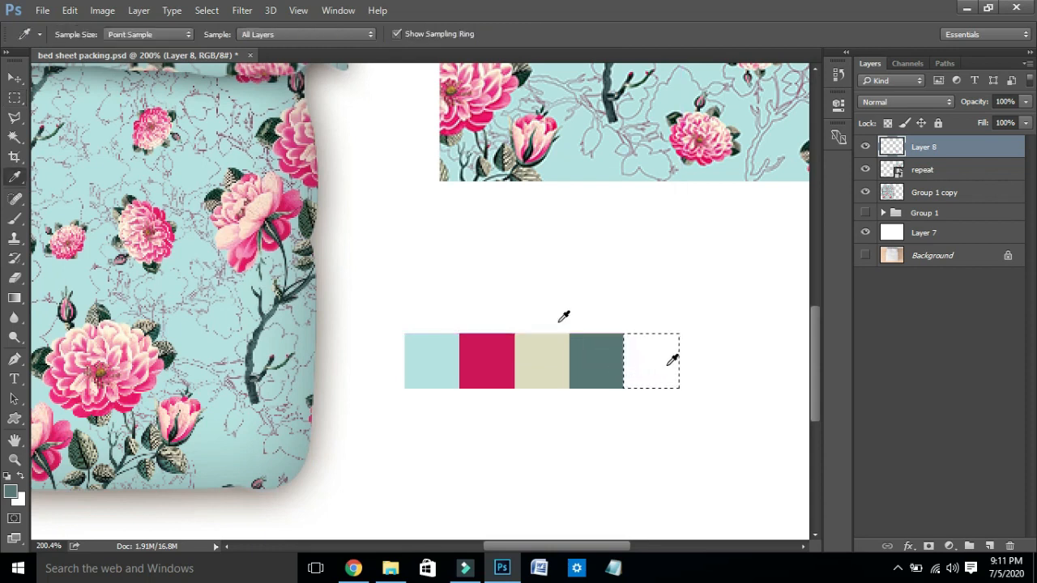
pyautogui.click(276, 204)
pyautogui.hotkey('alt', 'BackSpace')
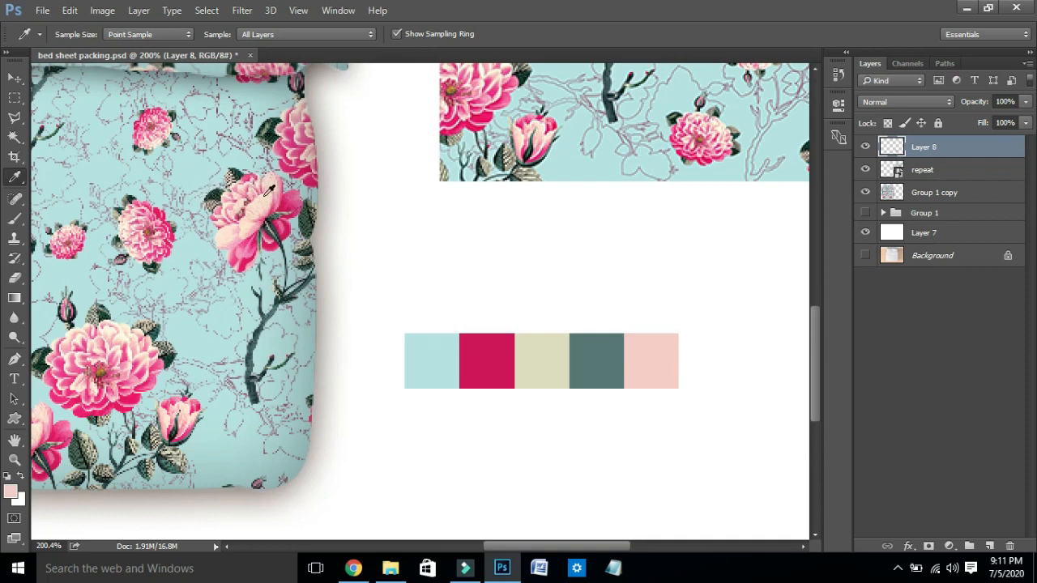
# Add a sixth square beside the pale pink one, filled with dark green sampled from a leaf, and clear the selection
pyautogui.press('m')
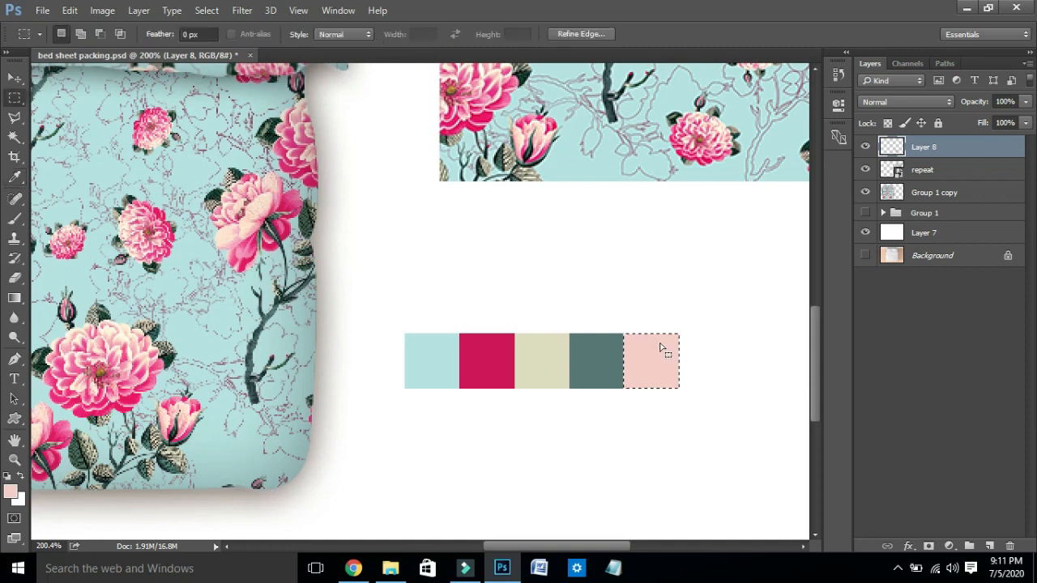
pyautogui.moveTo(657, 353); pyautogui.dragTo(709, 351)
pyautogui.press('i')
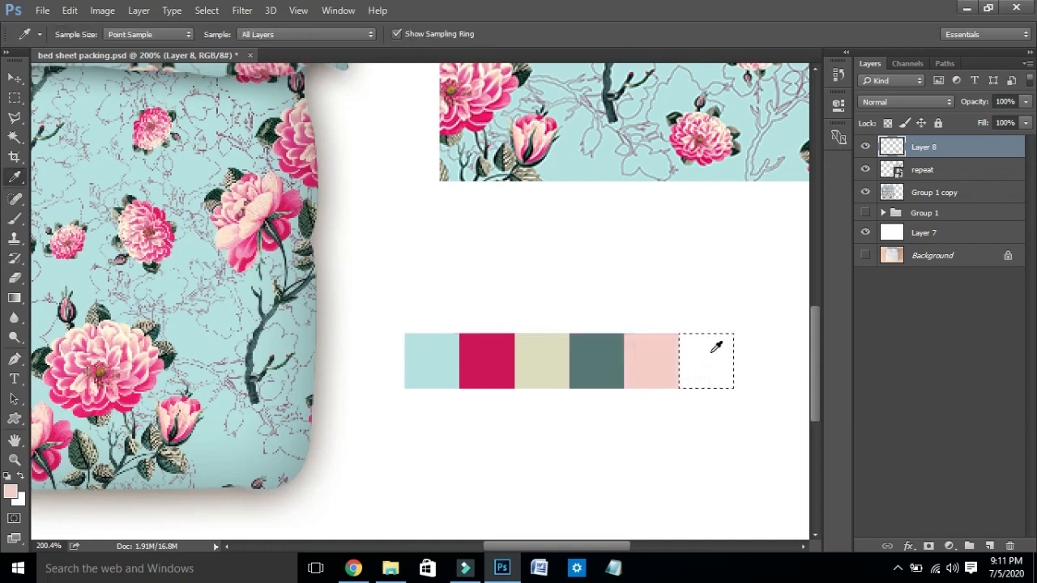
pyautogui.click(209, 198)
pyautogui.hotkey('ctrl', 'd')
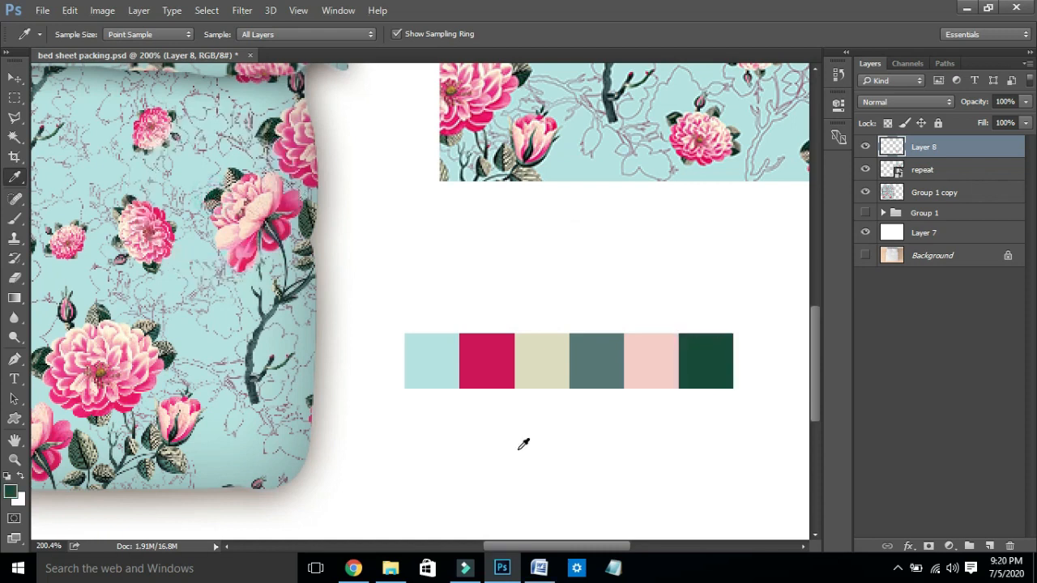
# Fit the whole presentation in view and select the bed's layer, Group 1 copy, with the Move tool
pyautogui.hotkey('ctrl', '0')
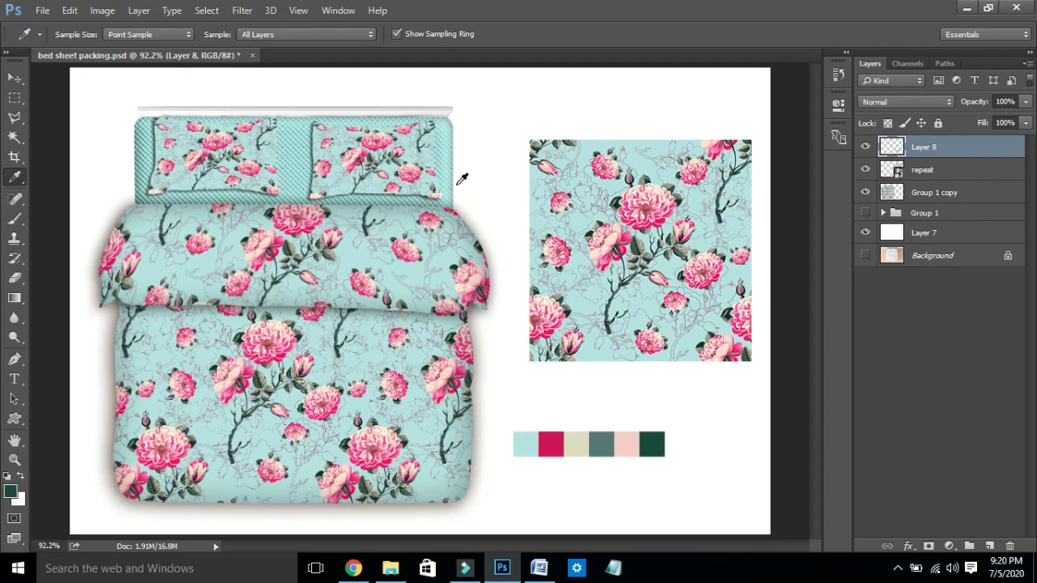
pyautogui.press('v')
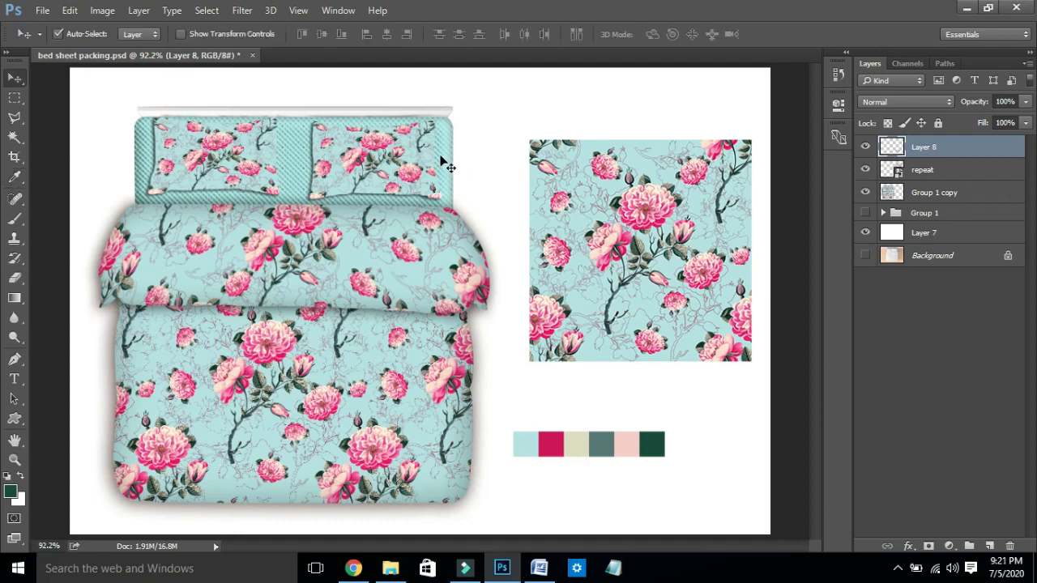
pyautogui.click(446, 162)
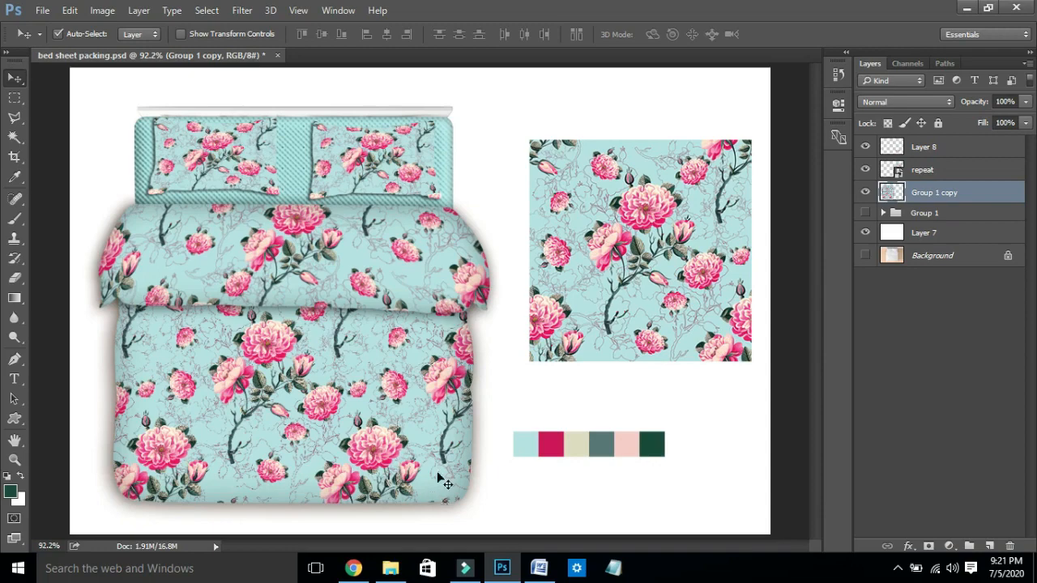
# Switch to File Explorer and open the CRESCENT WORK folder on Local Disk (F:)
pyautogui.click(393, 571)
pyautogui.click(393, 283)
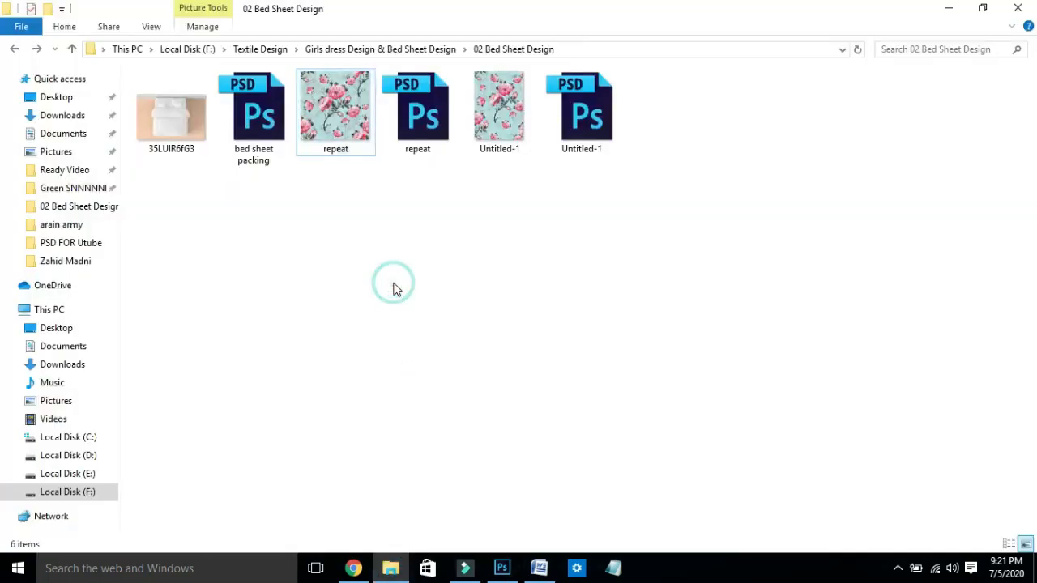
pyautogui.press('BackSpace')
pyautogui.press('BackSpace')
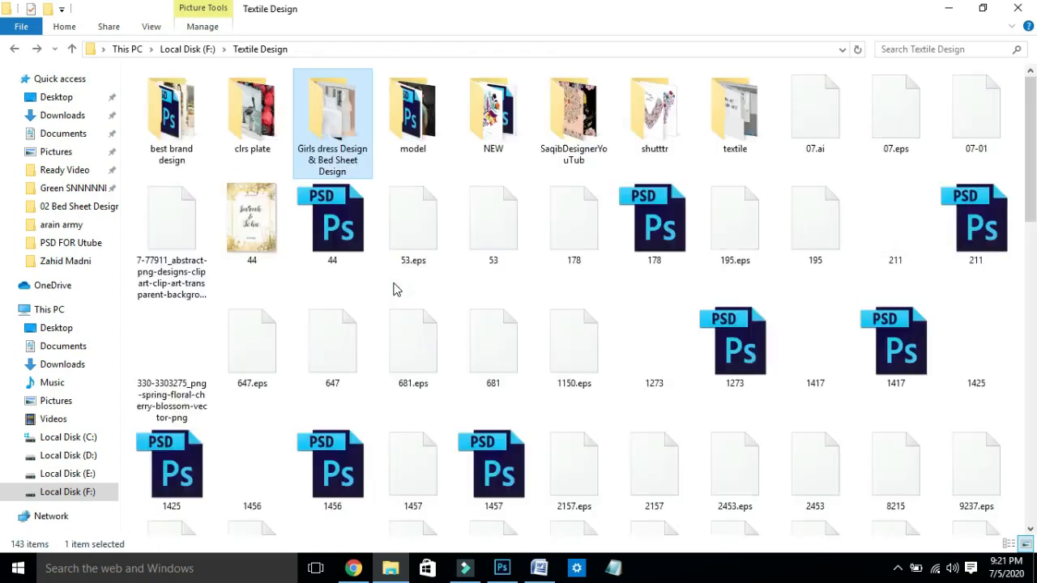
pyautogui.press('Left')
pyautogui.press('Left')
pyautogui.press('Right')
pyautogui.press('Right')
pyautogui.press('Right')
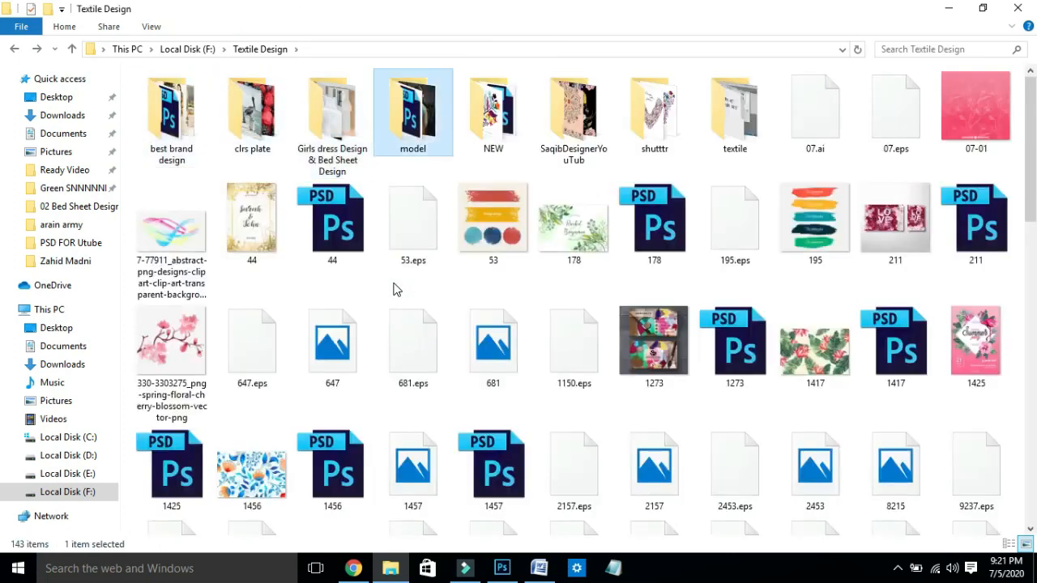
pyautogui.press('BackSpace')
pyautogui.press('Left')
pyautogui.press('Left')
pyautogui.press('Left')
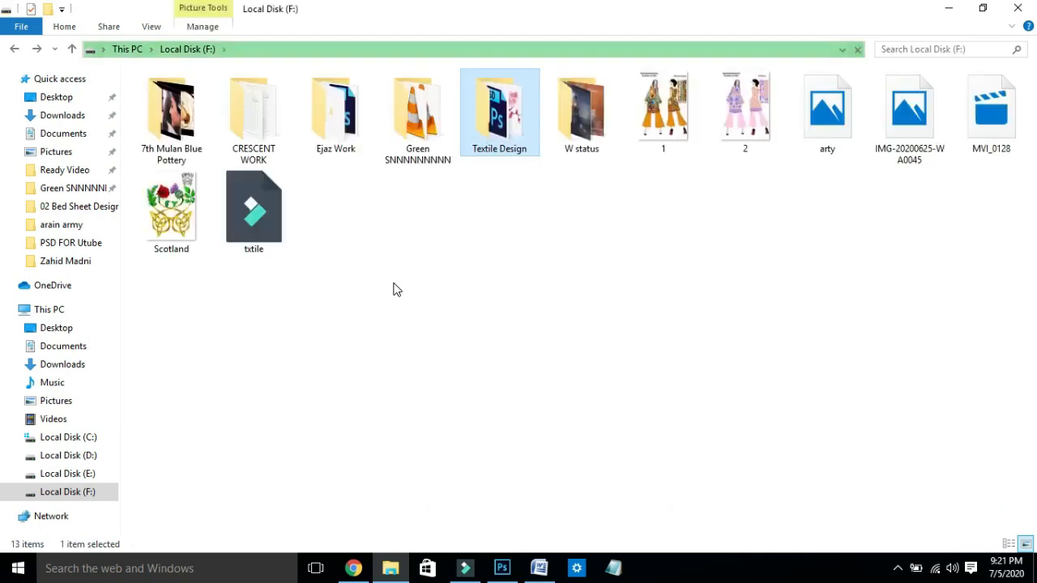
pyautogui.press('Return')
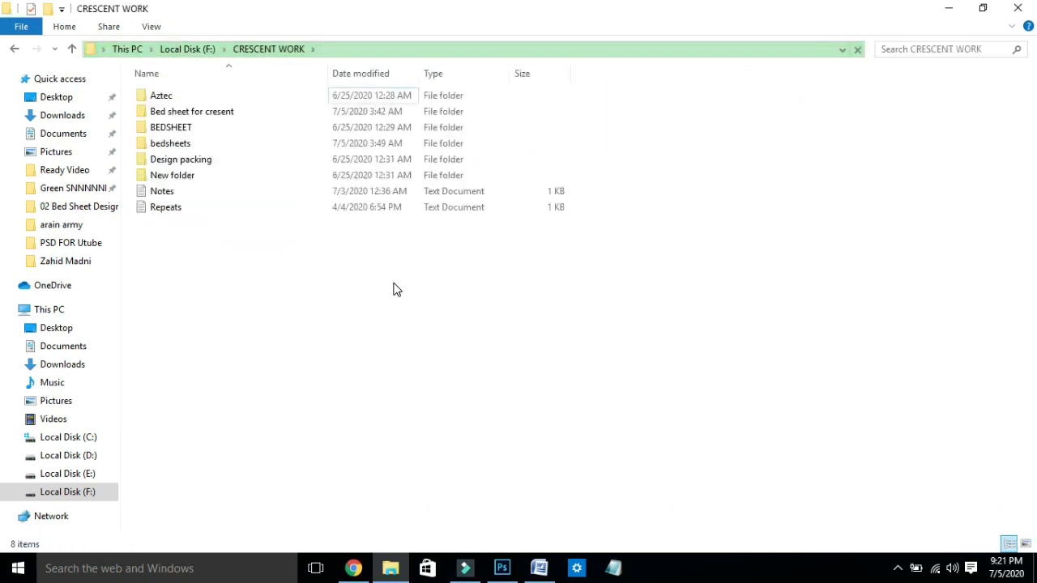
# Open the BEDSHEET folder inside CRESCENT WORK to reach its bed layout files
pyautogui.press('Down')
pyautogui.press('Down')
pyautogui.press('Down')
pyautogui.press('Return')
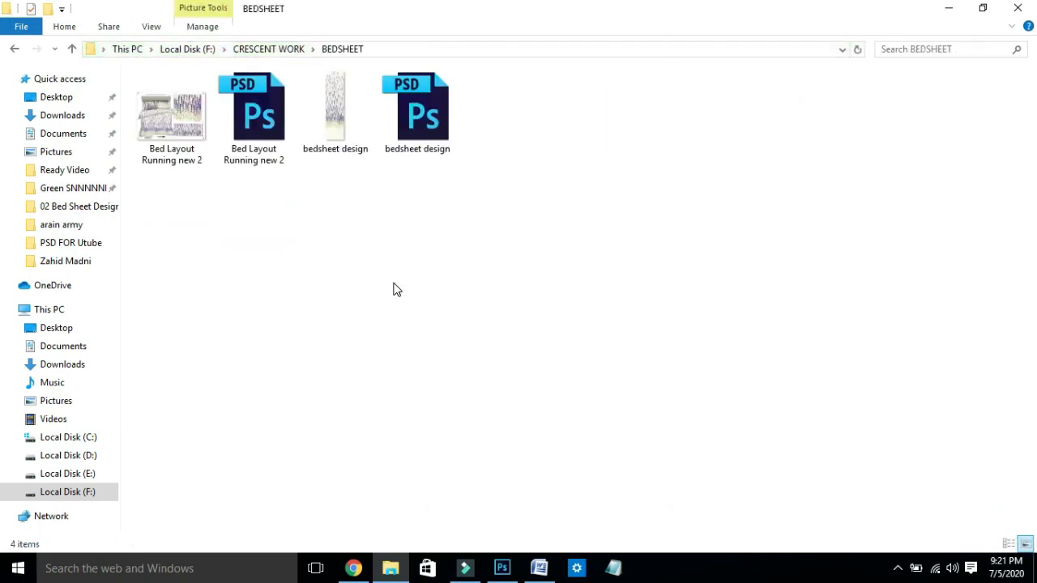
pyautogui.press('BackSpace')
pyautogui.press('Return')
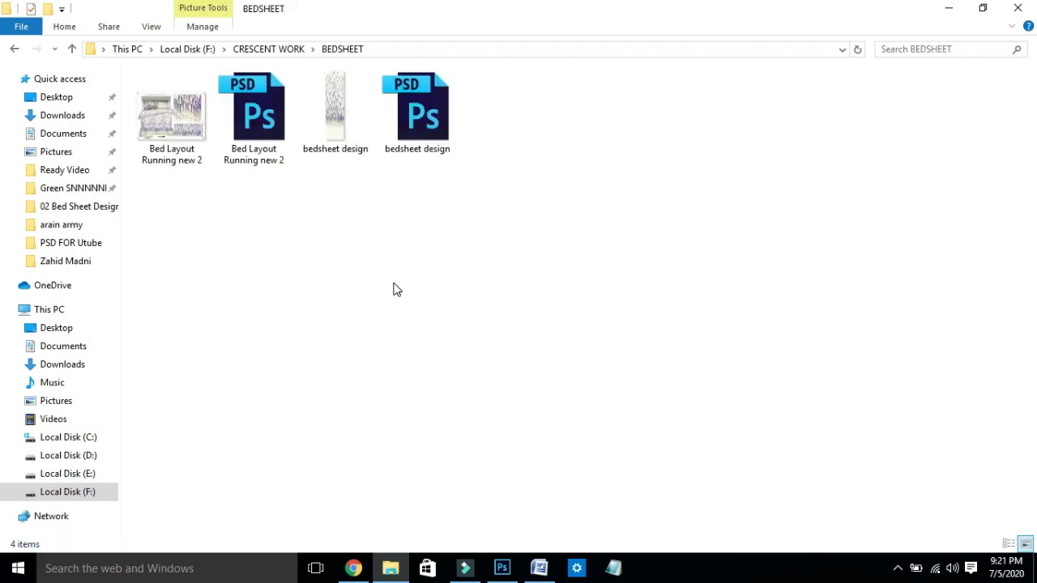